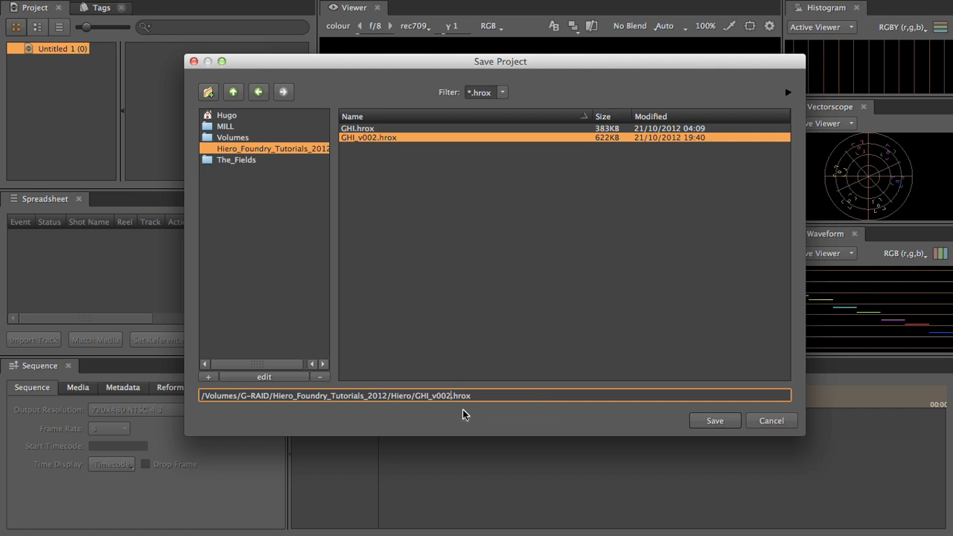
Save the project as GHI_v003.hrox in the Hiero folder of Hiero_Foundry_Tutorials_2012
{"action": "key", "text": "BackSpace"}
{"action": "type", "text": "3"}
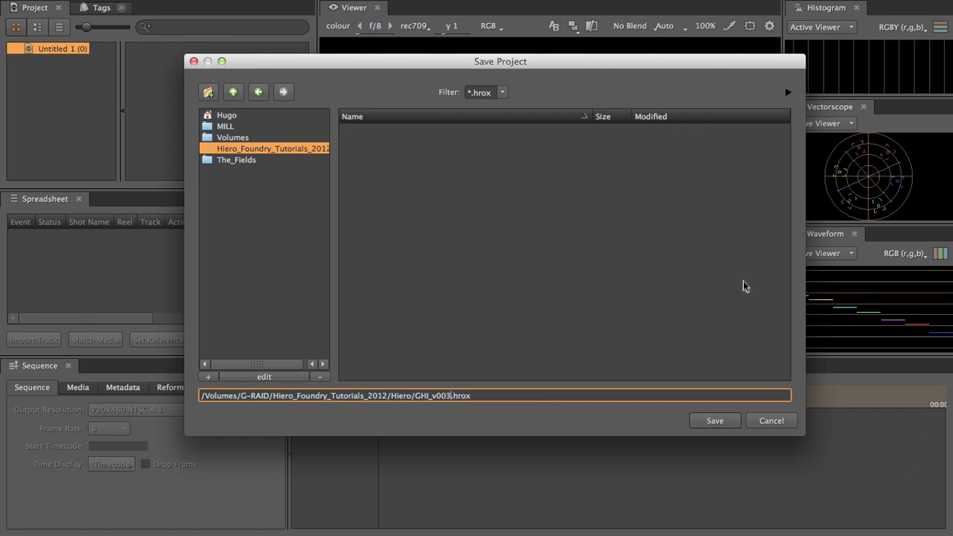
{"action": "left_click", "coordinate": [709, 423]}
{"action": "left_click", "coordinate": [715, 421]}
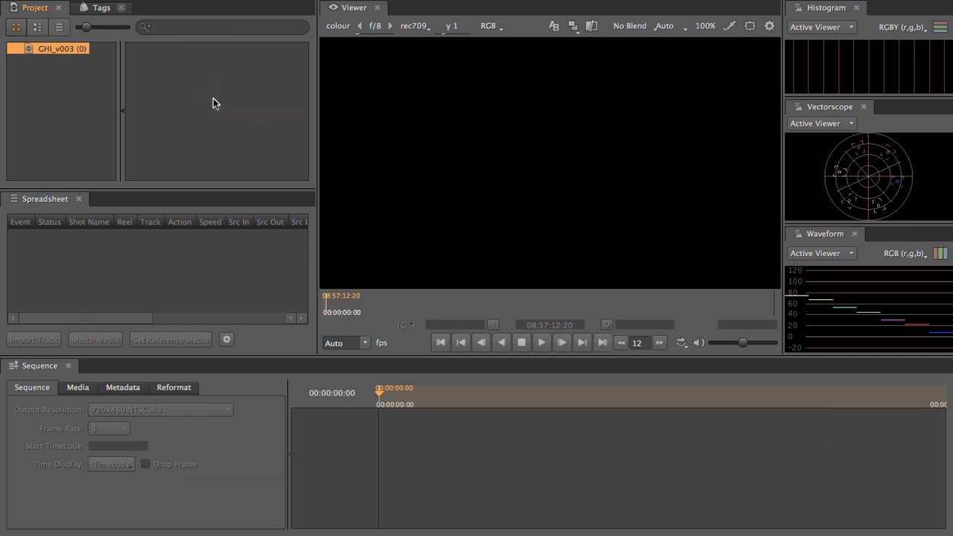
Create a new bin in the GHI_v003 project and name it EDLs
{"action": "right_click", "coordinate": [68, 53]}
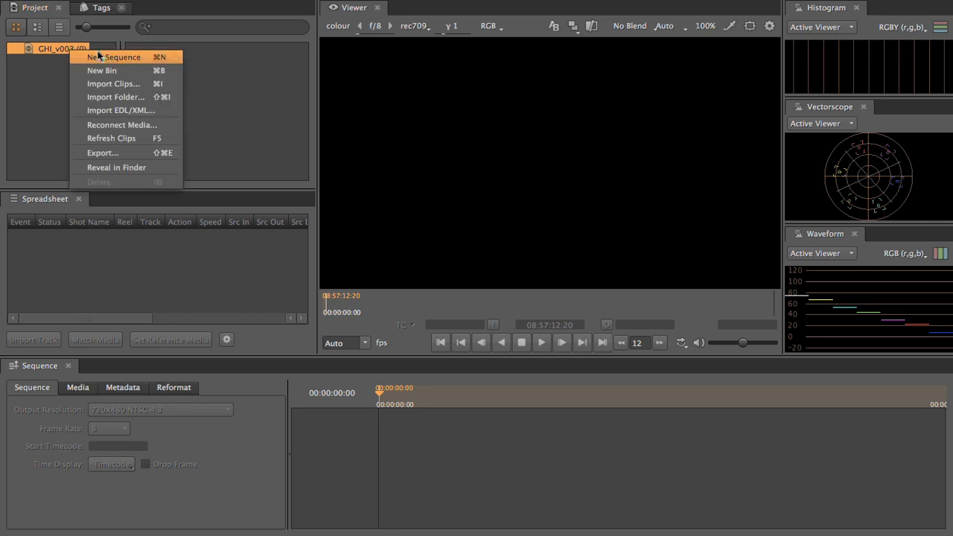
{"action": "left_click", "coordinate": [115, 70]}
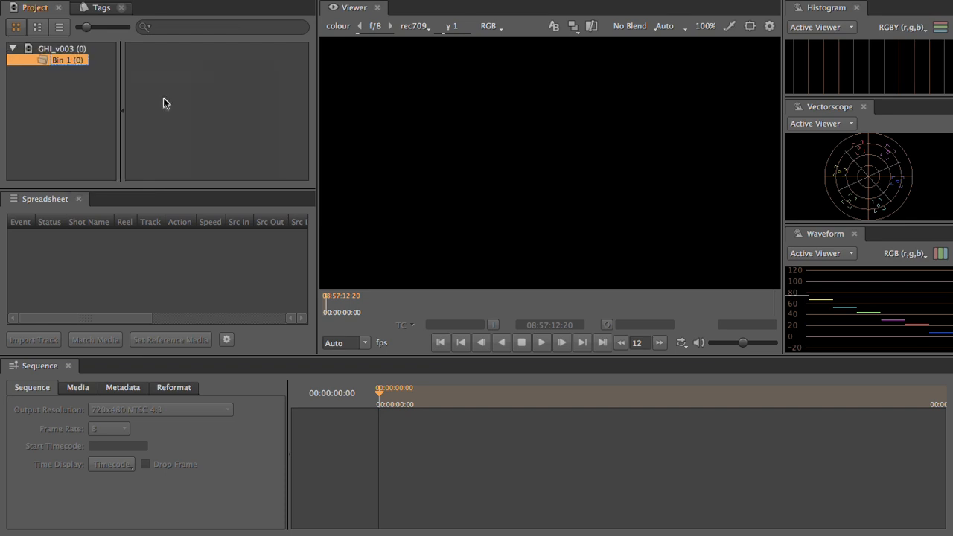
{"action": "double_click", "coordinate": [83, 59]}
{"action": "type", "text": "EDLs"}
{"action": "key", "text": "Return"}
Add a second bin to the GHI_v003 project and name it Offlines
{"action": "right_click", "coordinate": [78, 50]}
{"action": "left_click", "coordinate": [110, 70]}
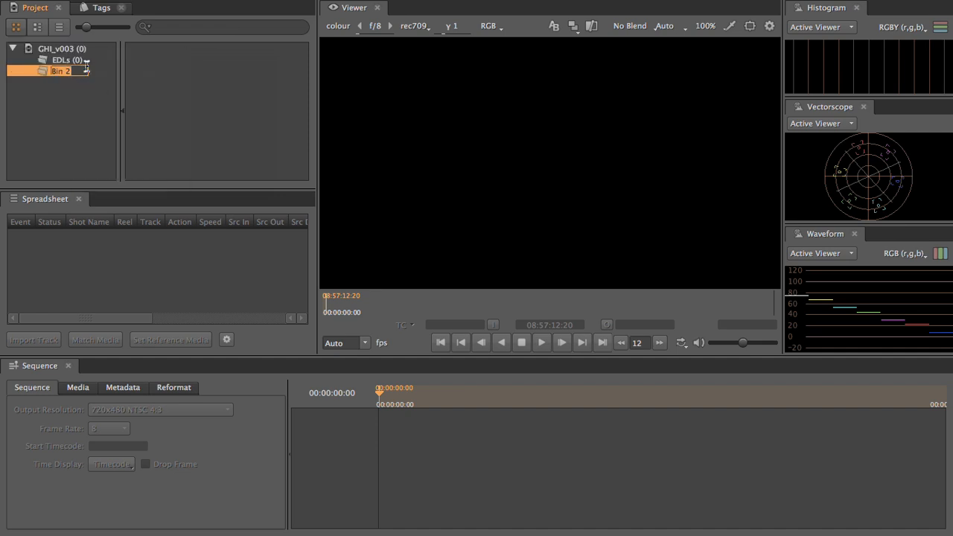
{"action": "type", "text": "Offlines"}
{"action": "key", "text": "Return"}
Add a third bin to the GHI_v003 project and name it Bin
{"action": "left_click", "coordinate": [84, 61]}
{"action": "left_click", "coordinate": [79, 50]}
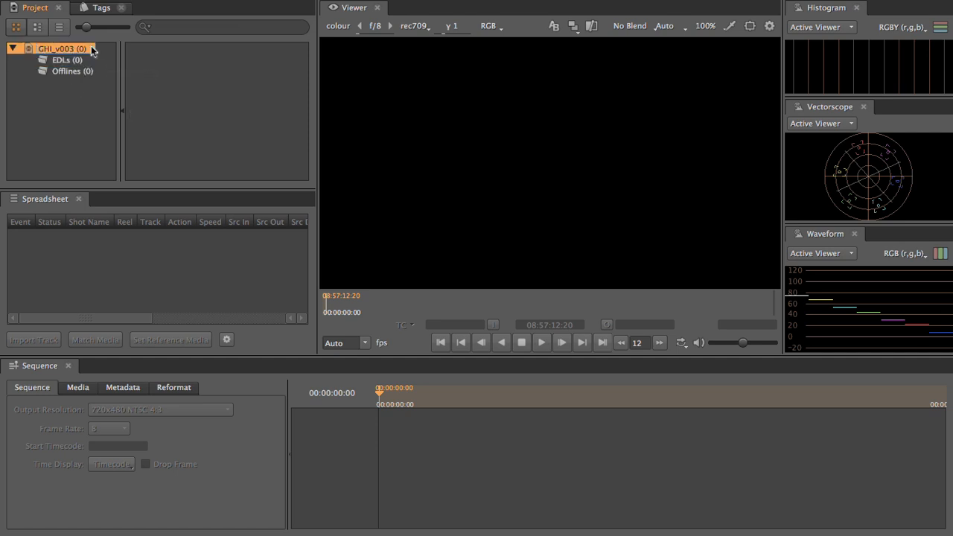
{"action": "right_click", "coordinate": [80, 50]}
{"action": "left_click", "coordinate": [108, 68]}
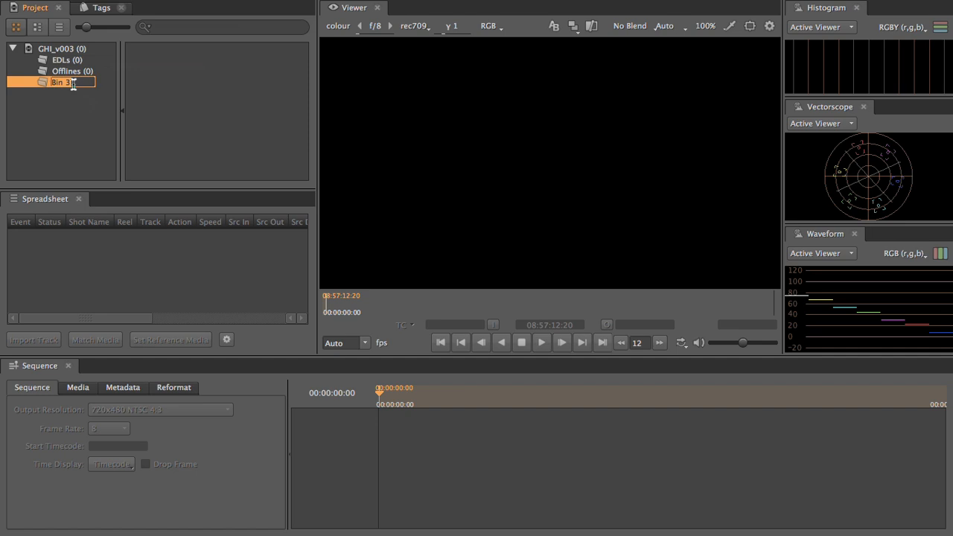
{"action": "type", "text": "Bin"}
{"action": "key", "text": "Return"}
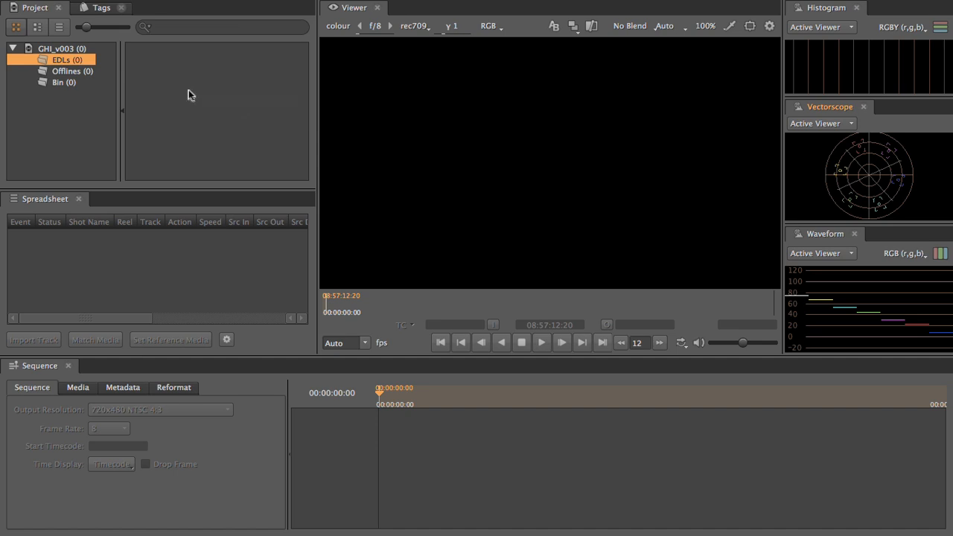
Choose HERMAN_CUT_22_40_HERMAN_CUT_22_40.edl from the Grolsh/edls folder for import into the EDLs bin
{"action": "right_click", "coordinate": [185, 85]}
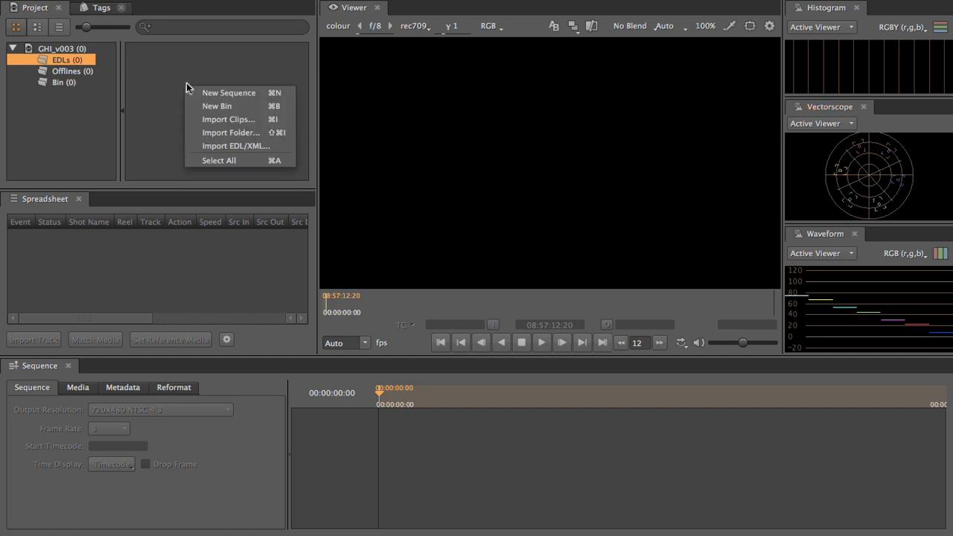
{"action": "left_click", "coordinate": [230, 148]}
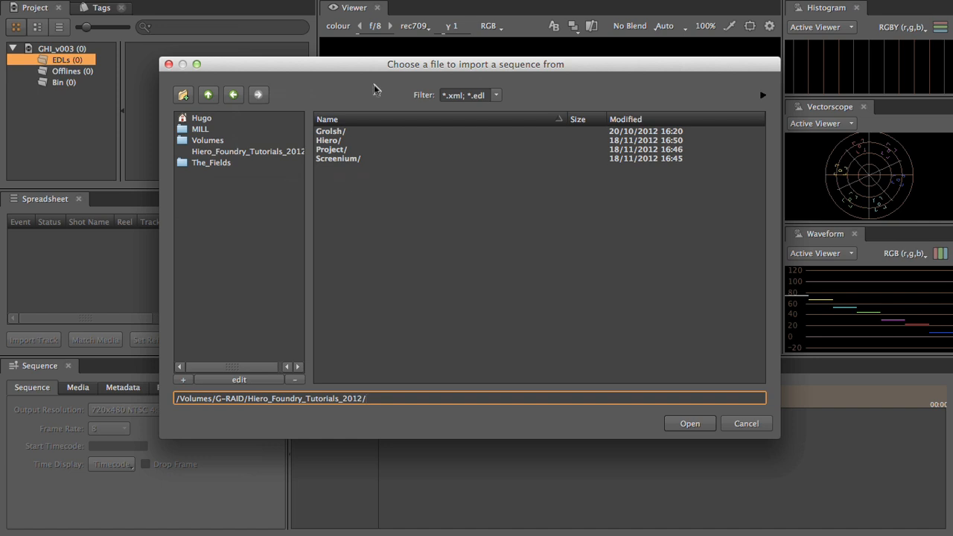
{"action": "double_click", "coordinate": [332, 135]}
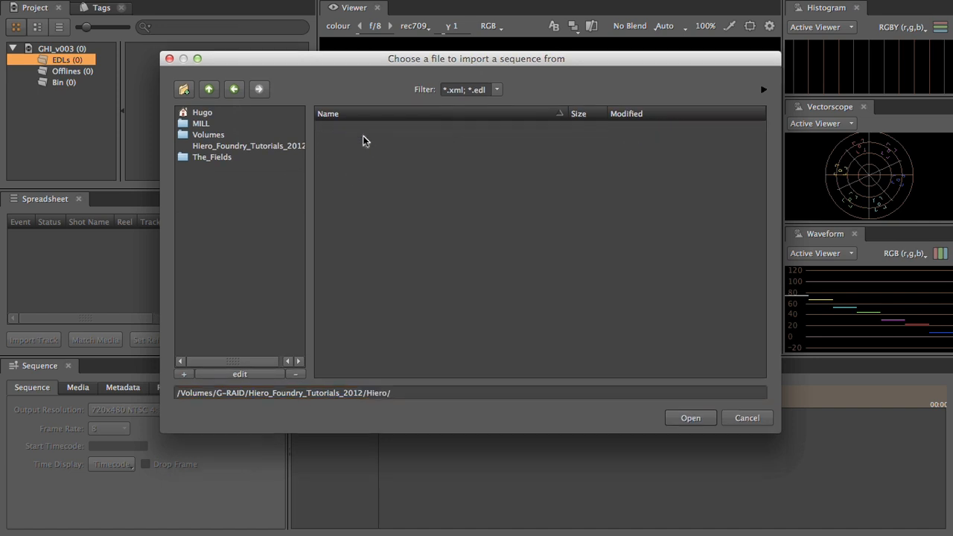
{"action": "left_click", "coordinate": [208, 89]}
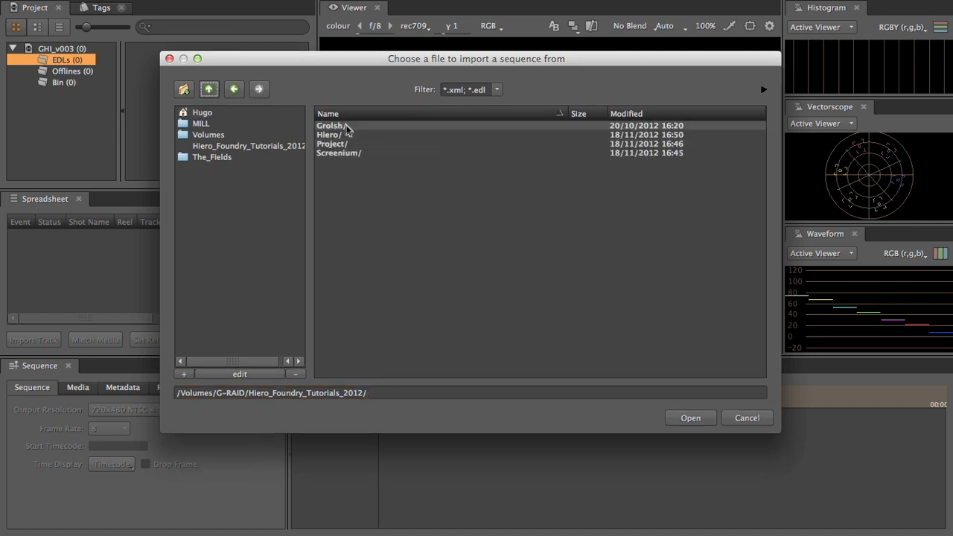
{"action": "double_click", "coordinate": [345, 126]}
{"action": "double_click", "coordinate": [341, 126]}
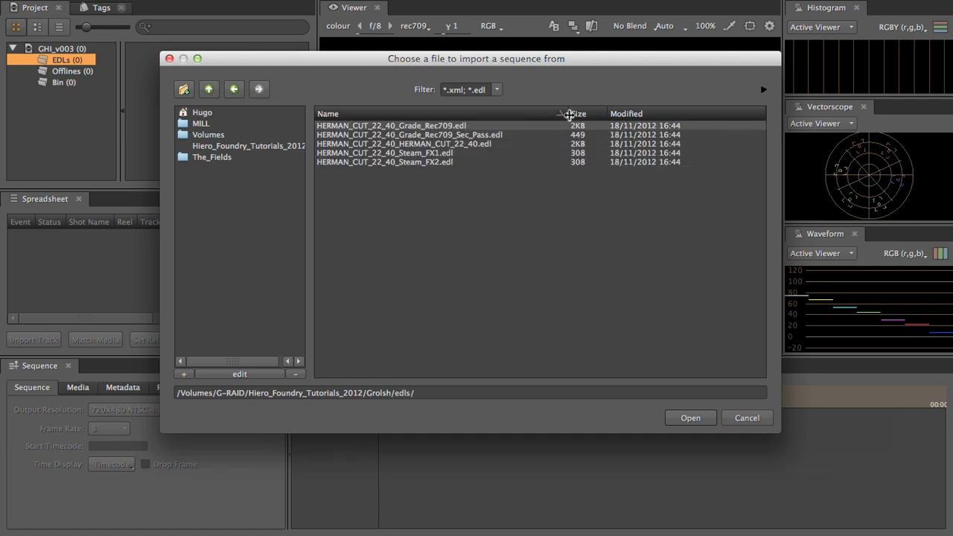
{"action": "left_click_drag", "start_coordinate": [569, 114], "coordinate": [586, 115]}
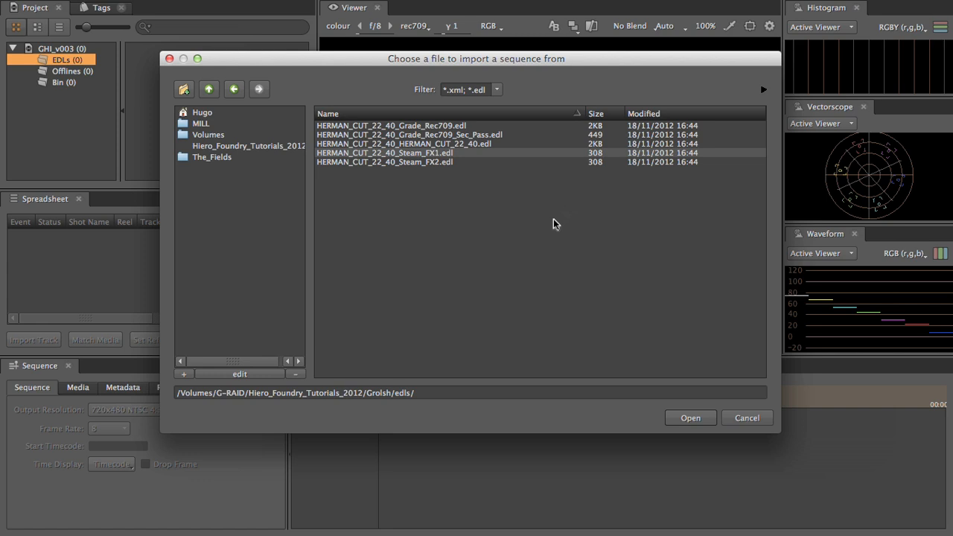
{"action": "left_click", "coordinate": [470, 145]}
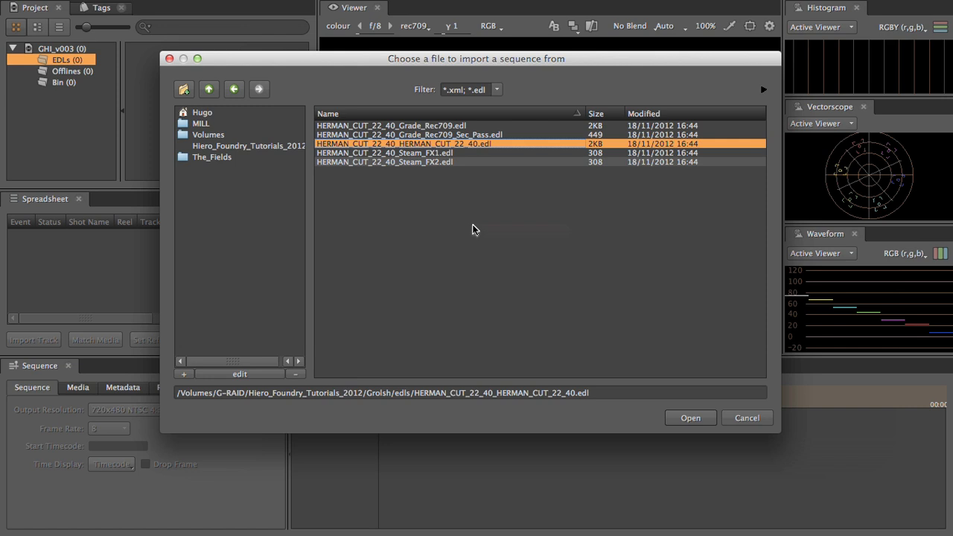
{"action": "left_click", "coordinate": [687, 418]}
Complete the EDL import with a video frame rate of 25 and the retime assumption turned off
{"action": "left_click_drag", "start_coordinate": [514, 191], "coordinate": [534, 119]}
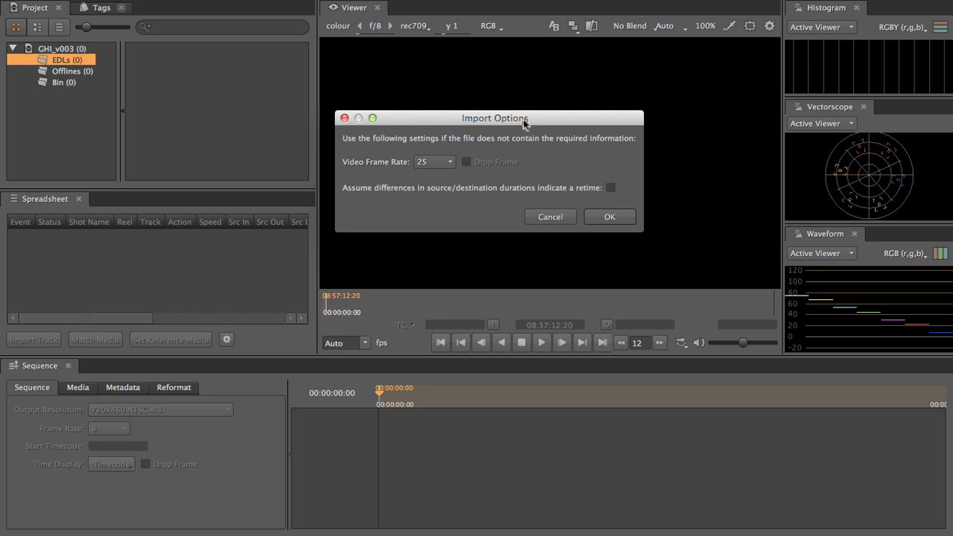
{"action": "left_click_drag", "start_coordinate": [528, 119], "coordinate": [538, 114]}
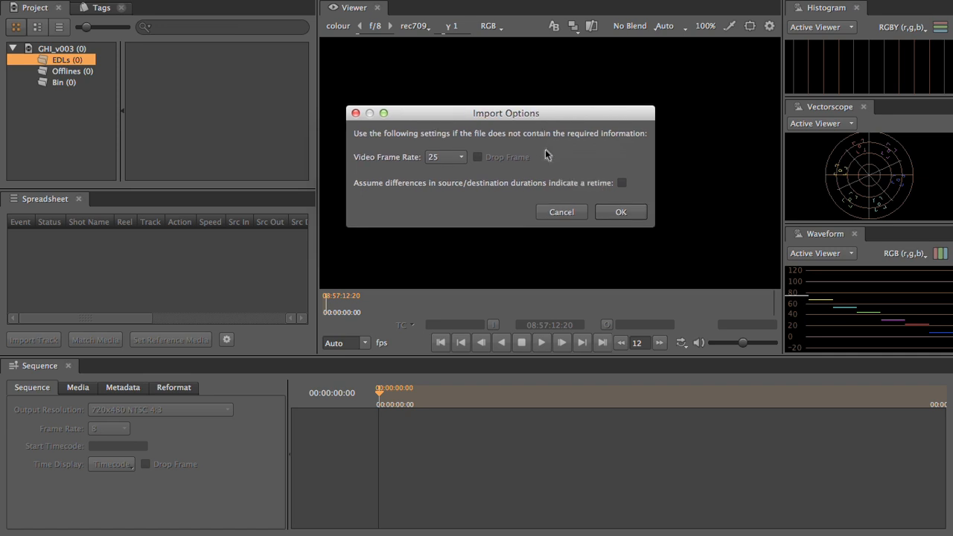
{"action": "left_click_drag", "start_coordinate": [543, 115], "coordinate": [547, 128]}
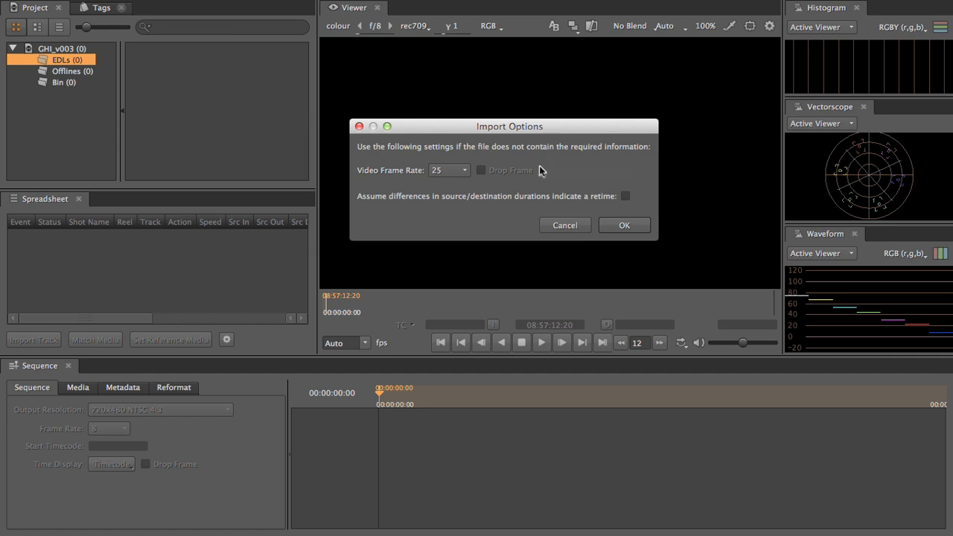
{"action": "mouse_move", "coordinate": [542, 128]}
{"action": "left_mouse_down"}
{"action": "mouse_move", "coordinate": [536, 115]}
{"action": "mouse_move", "coordinate": [549, 130]}
{"action": "left_mouse_up"}
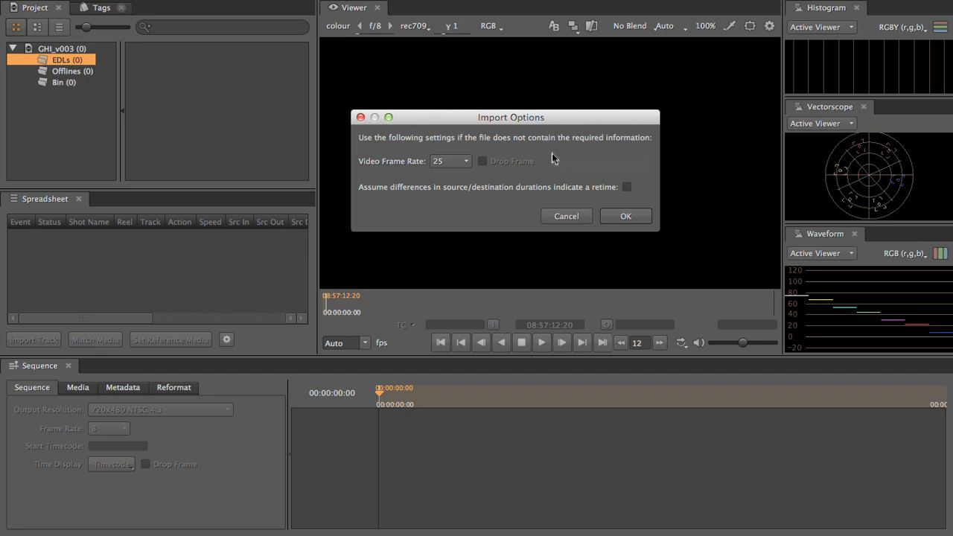
{"action": "left_click", "coordinate": [626, 216]}
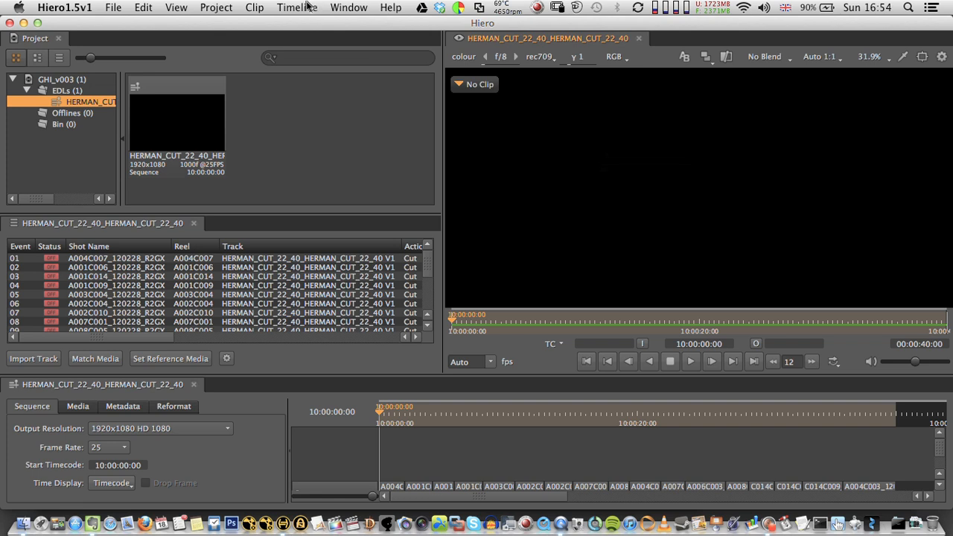
Switch the layout to the custom workspace listed after Reviewing
{"action": "left_click", "coordinate": [297, 7]}
{"action": "mouse_move", "coordinate": [348, 7]}
{"action": "mouse_move", "coordinate": [454, 261]}
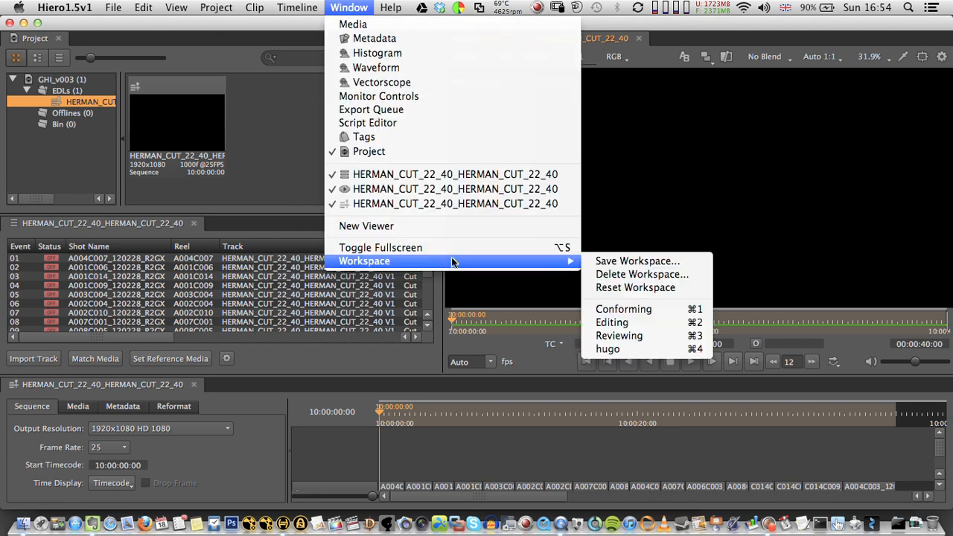
{"action": "left_click", "coordinate": [647, 350]}
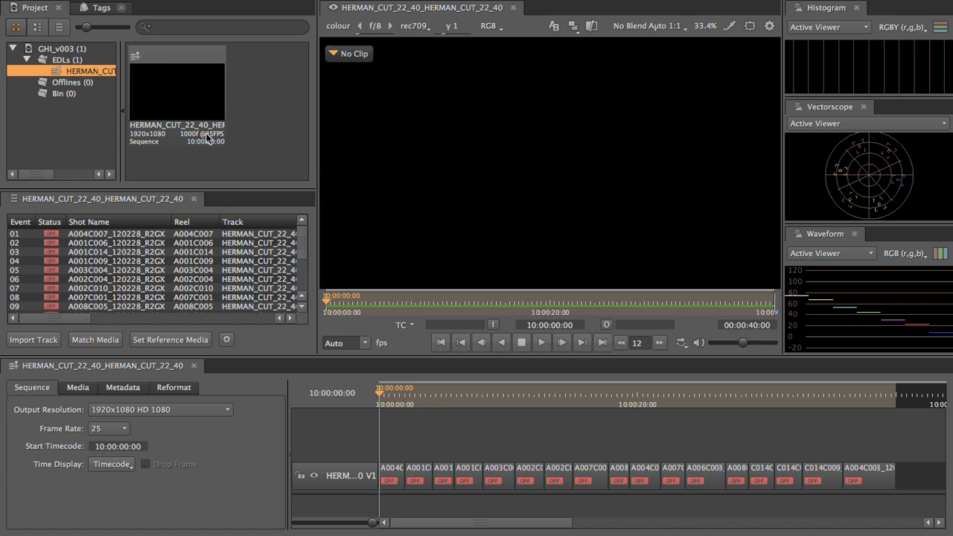
Select the imported sequence in the EDLs bin and enlarge the timeline area vertically
{"action": "left_click", "coordinate": [195, 79]}
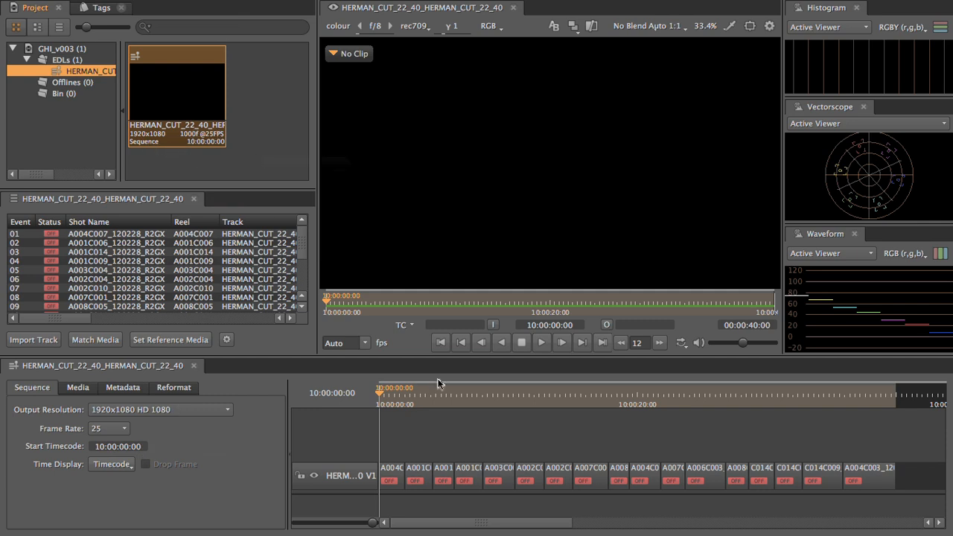
{"action": "left_click", "coordinate": [395, 399]}
{"action": "left_click_drag", "start_coordinate": [397, 399], "coordinate": [372, 411]}
{"action": "left_click_drag", "start_coordinate": [422, 358], "coordinate": [423, 321]}
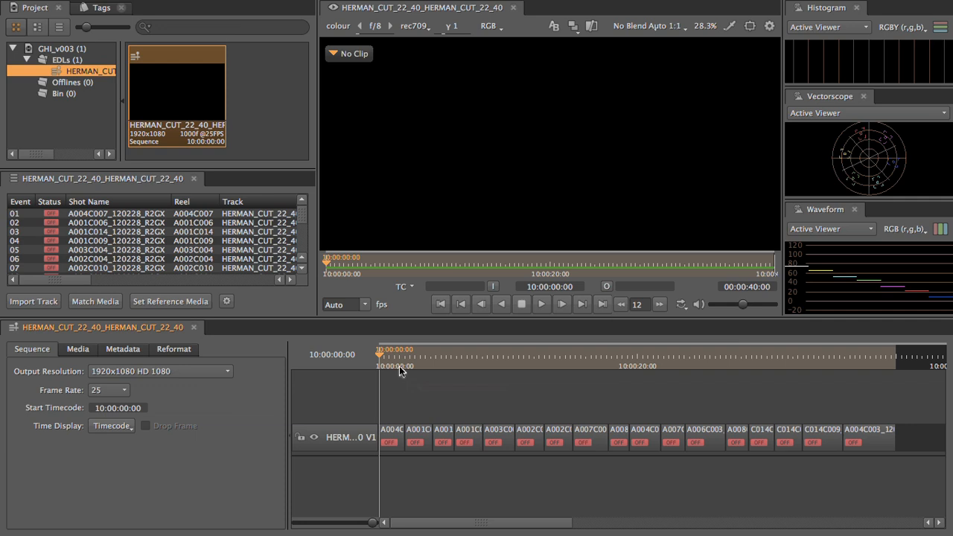
Inspect the first clip, A004C007_120228_R2GX, in the timeline up close, and clear the clip selection
{"action": "left_click_drag", "start_coordinate": [372, 525], "coordinate": [363, 526]}
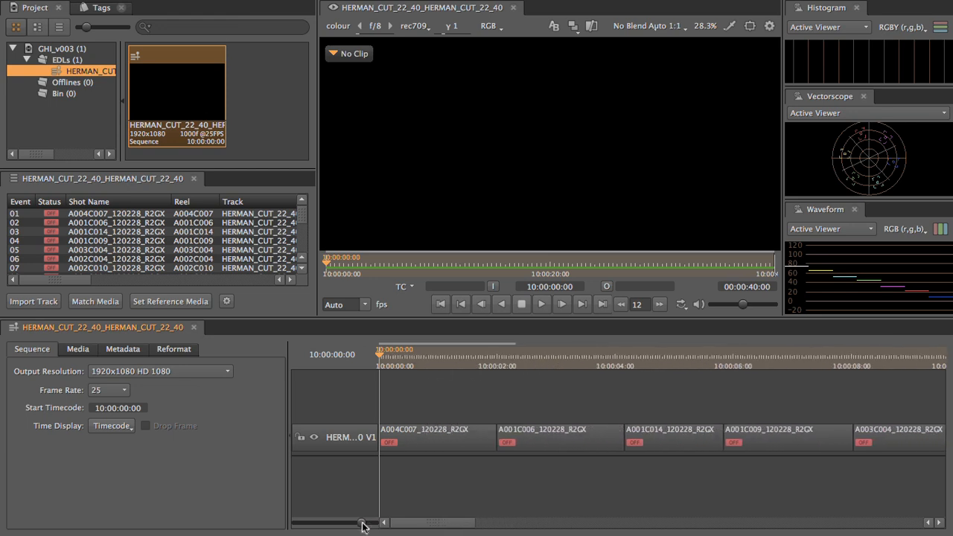
{"action": "left_click", "coordinate": [427, 434]}
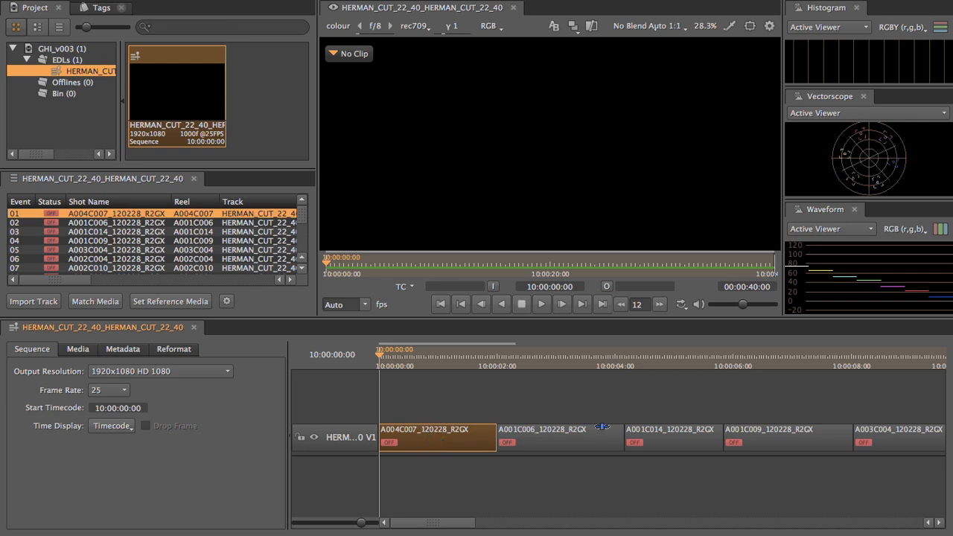
{"action": "left_click_drag", "start_coordinate": [362, 527], "coordinate": [376, 525]}
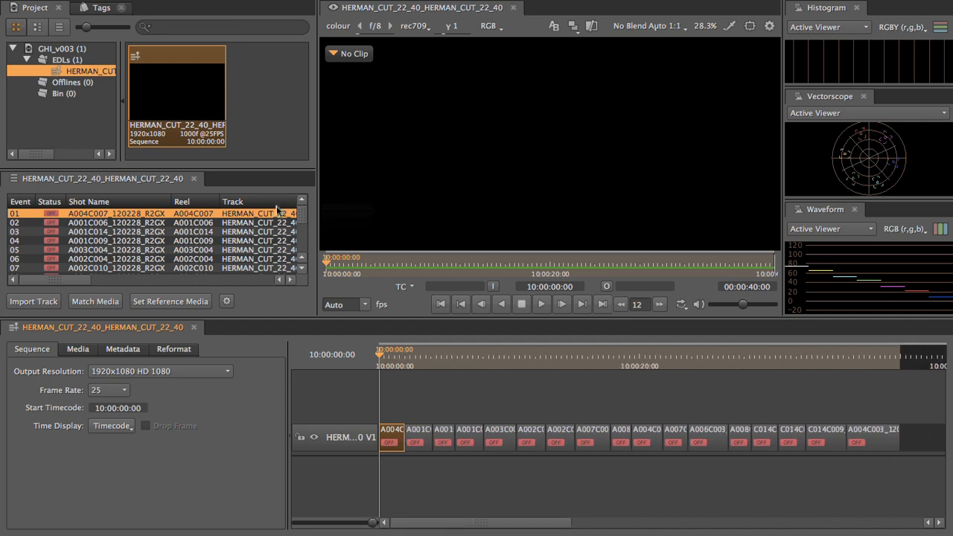
{"action": "left_click", "coordinate": [420, 399]}
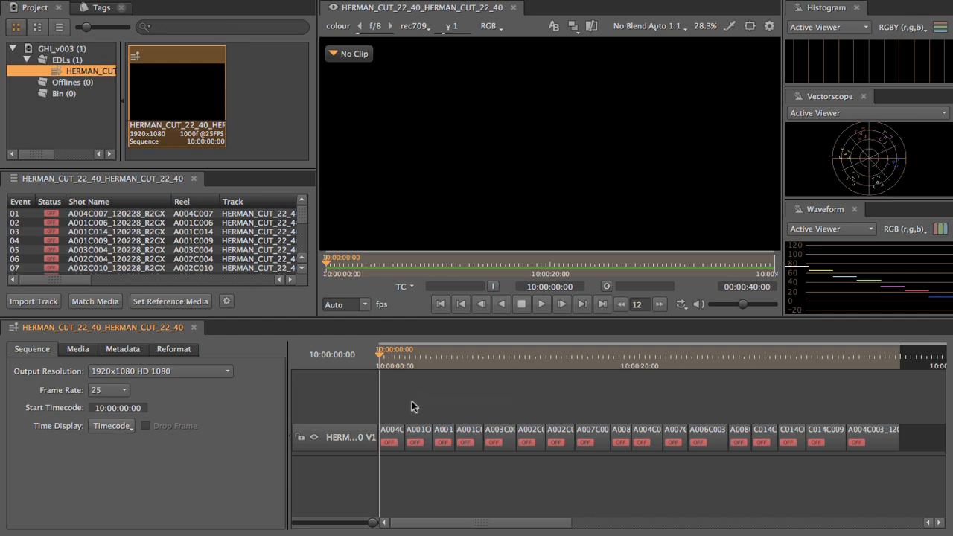
{"action": "right_click", "coordinate": [411, 402]}
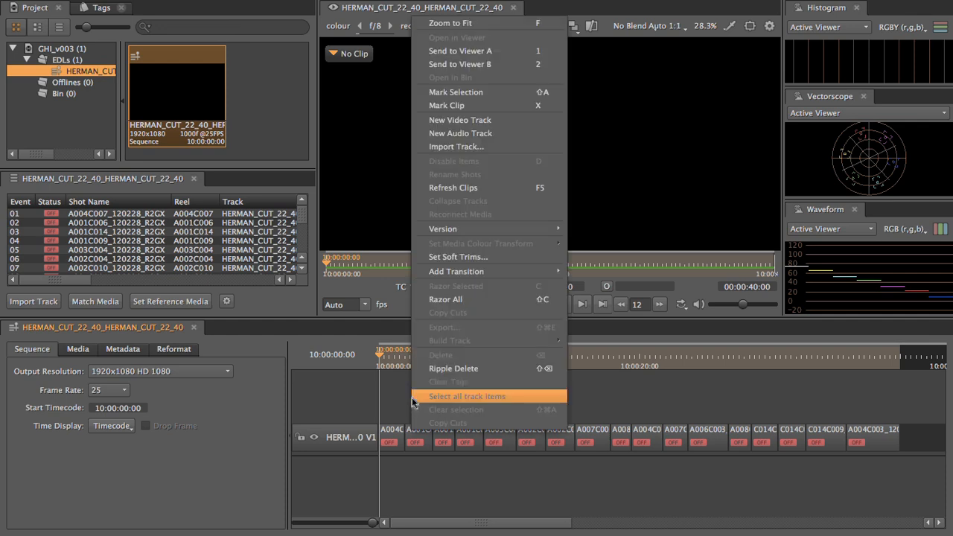
{"action": "mouse_move", "coordinate": [506, 272]}
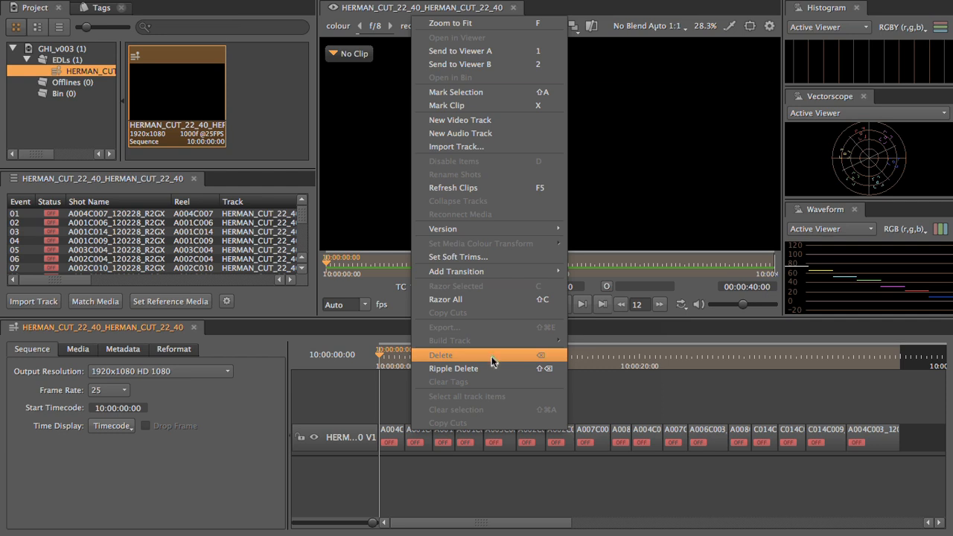
{"action": "left_click", "coordinate": [592, 388]}
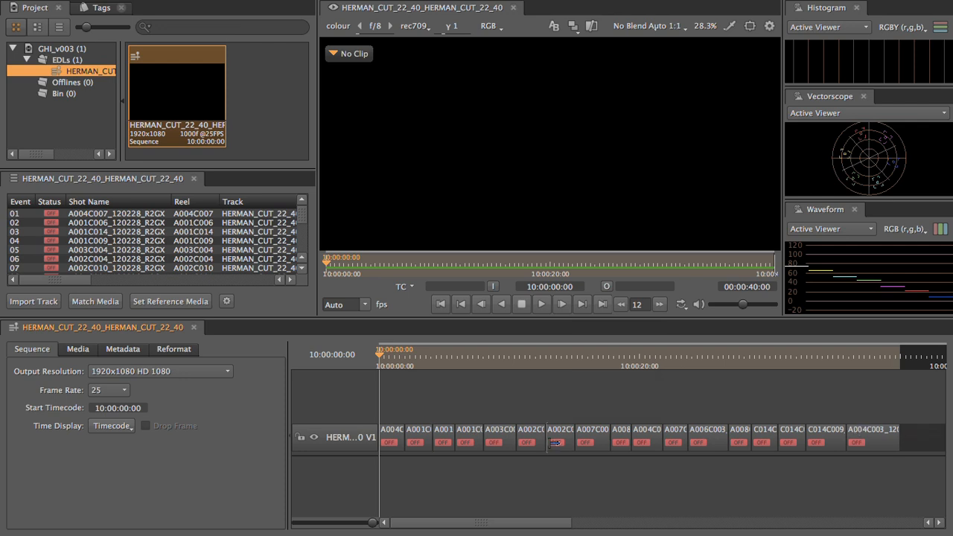
Import the Grade_Rec709, Grade_Rec709_Sec_Pass, Steam_FX1 and Steam_FX2 EDLs as tracks at 25 fps, without the retime assumption
{"action": "right_click", "coordinate": [439, 395]}
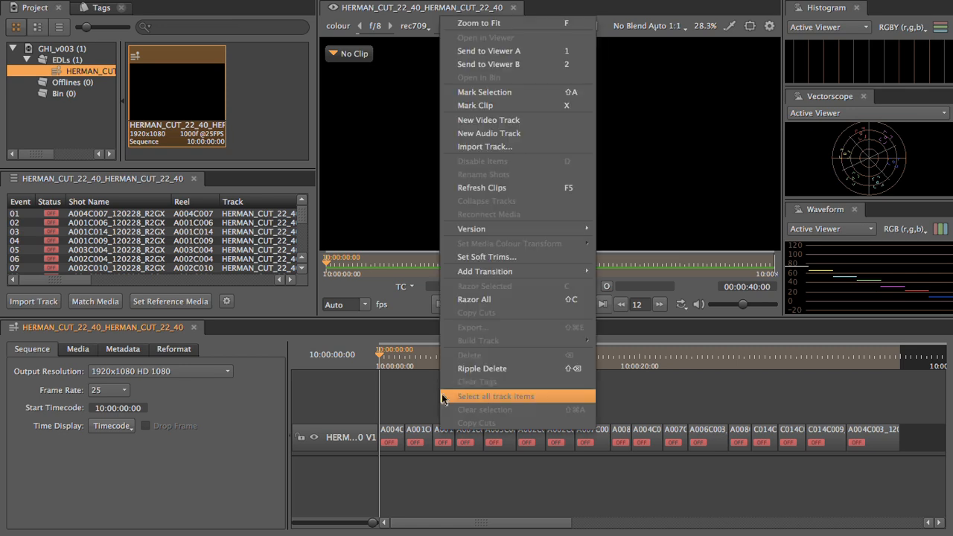
{"action": "left_click", "coordinate": [539, 148]}
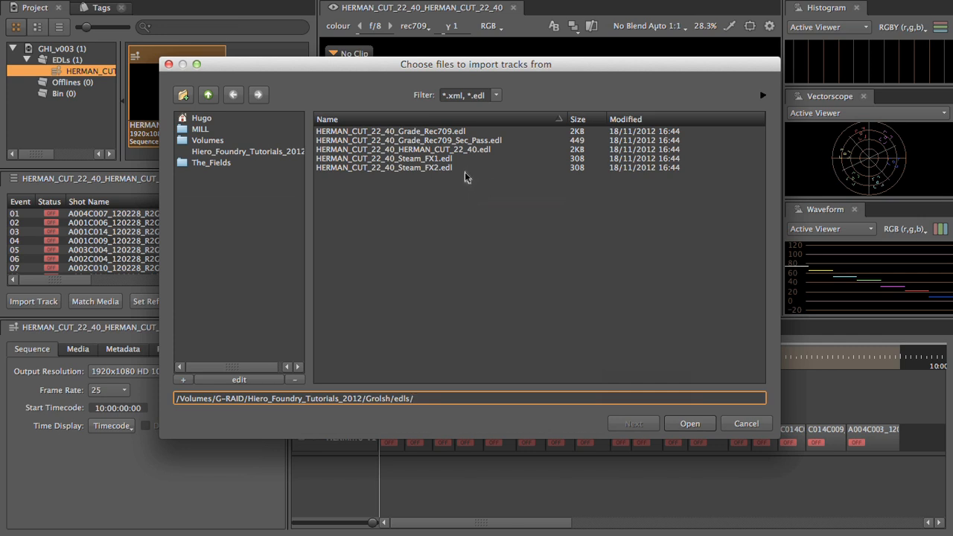
{"action": "left_click", "coordinate": [488, 131]}
{"action": "left_click", "coordinate": [492, 142], "text": "shift"}
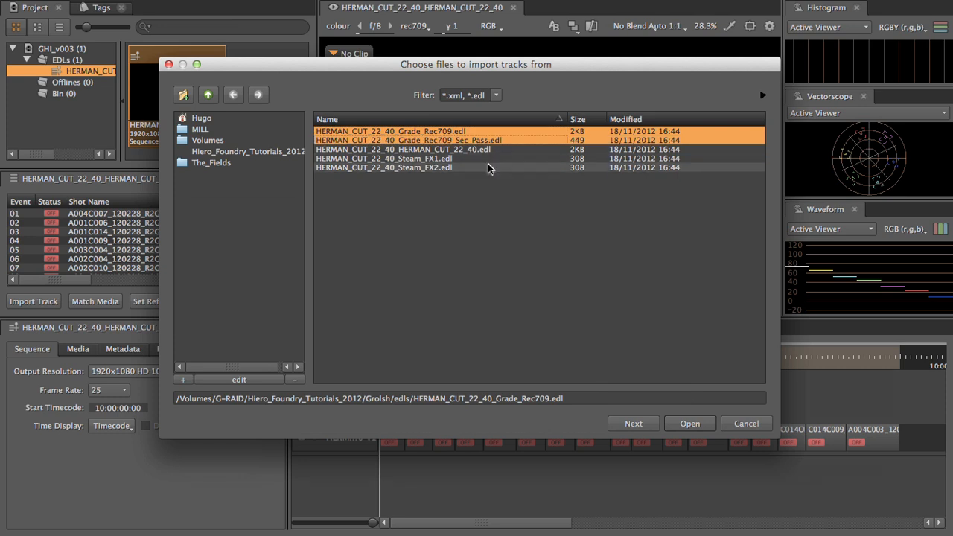
{"action": "left_click", "coordinate": [474, 157], "text": "super"}
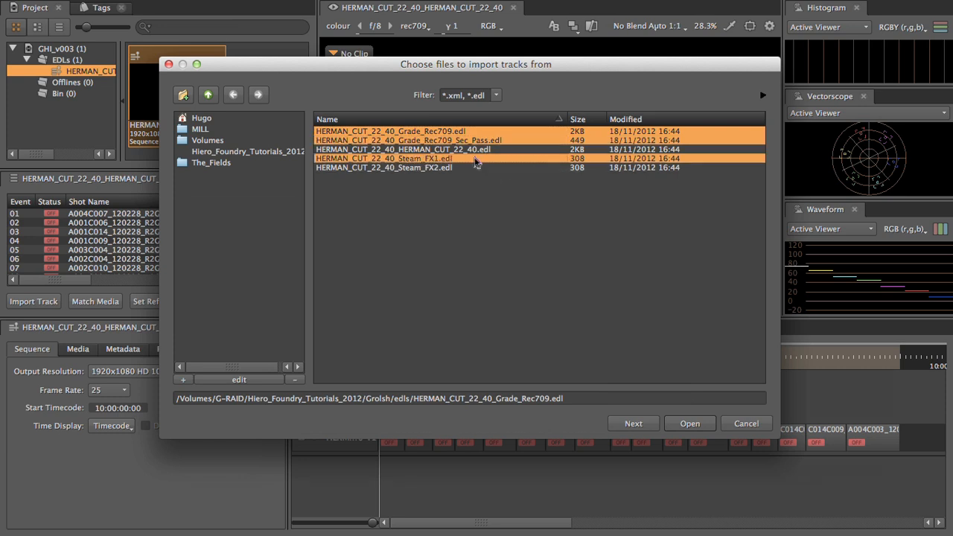
{"action": "left_click", "coordinate": [466, 168], "text": "super"}
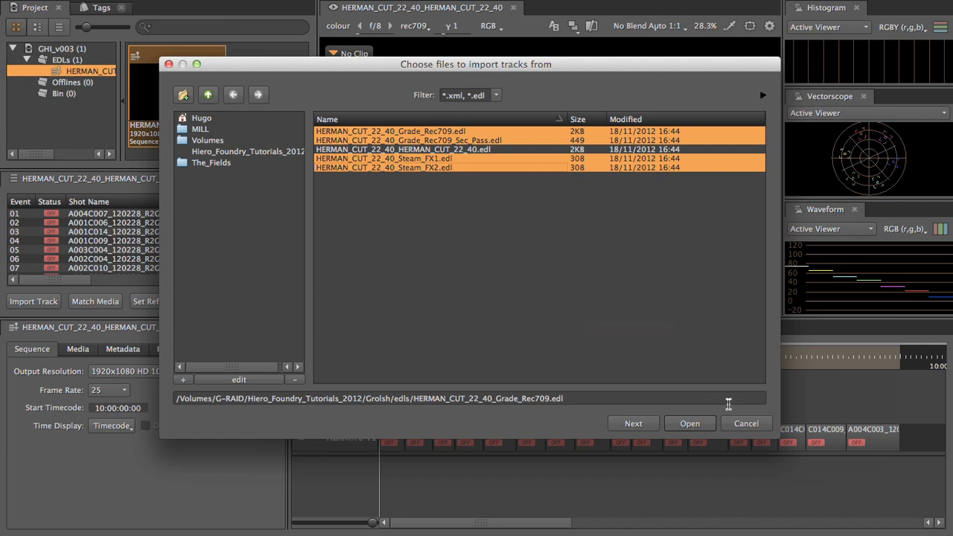
{"action": "left_click", "coordinate": [694, 423]}
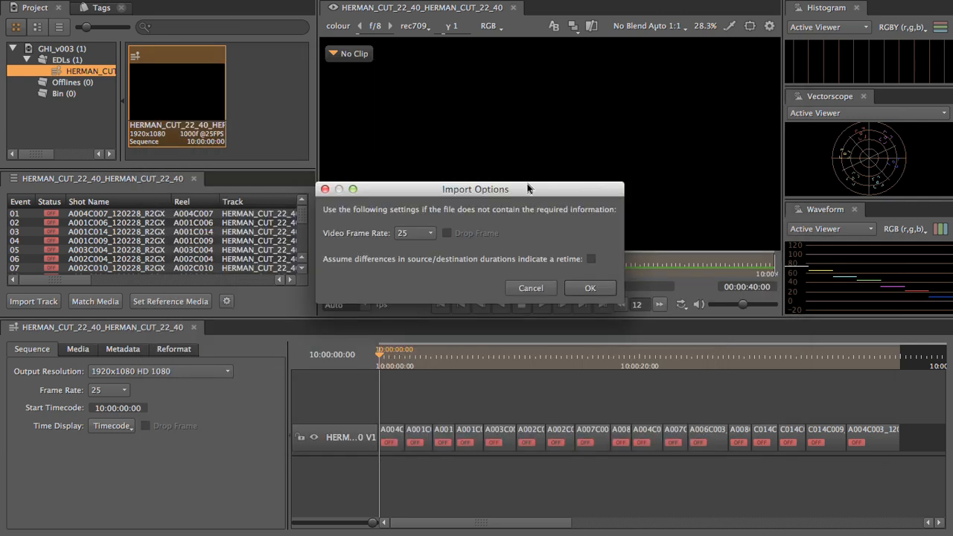
{"action": "left_click_drag", "start_coordinate": [527, 188], "coordinate": [556, 147]}
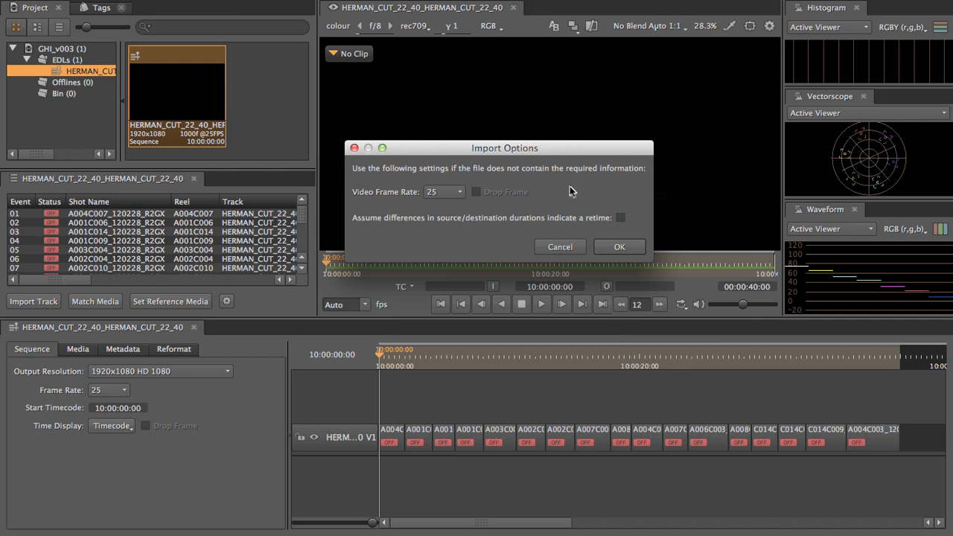
{"action": "left_click", "coordinate": [618, 246]}
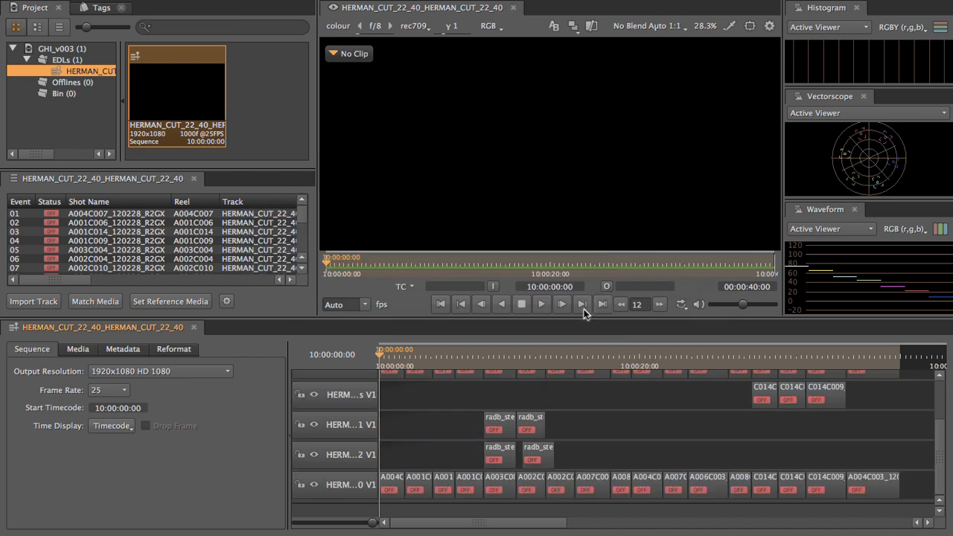
Enlarge the timeline area vertically so that all five tracks are in view
{"action": "left_click_drag", "start_coordinate": [579, 319], "coordinate": [580, 259]}
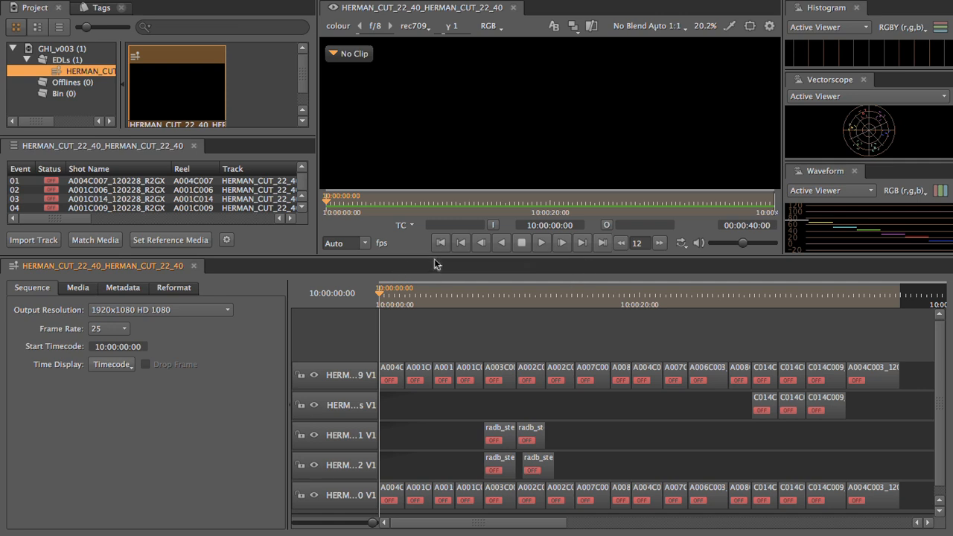
{"action": "left_click_drag", "start_coordinate": [442, 257], "coordinate": [446, 280]}
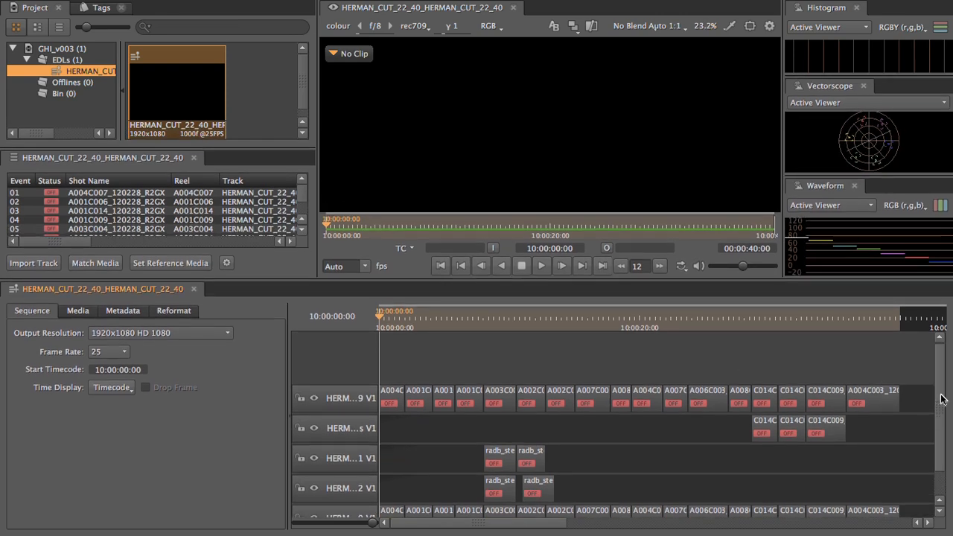
{"action": "scroll", "coordinate": [943, 395], "scroll_direction": "down", "scroll_amount": 2}
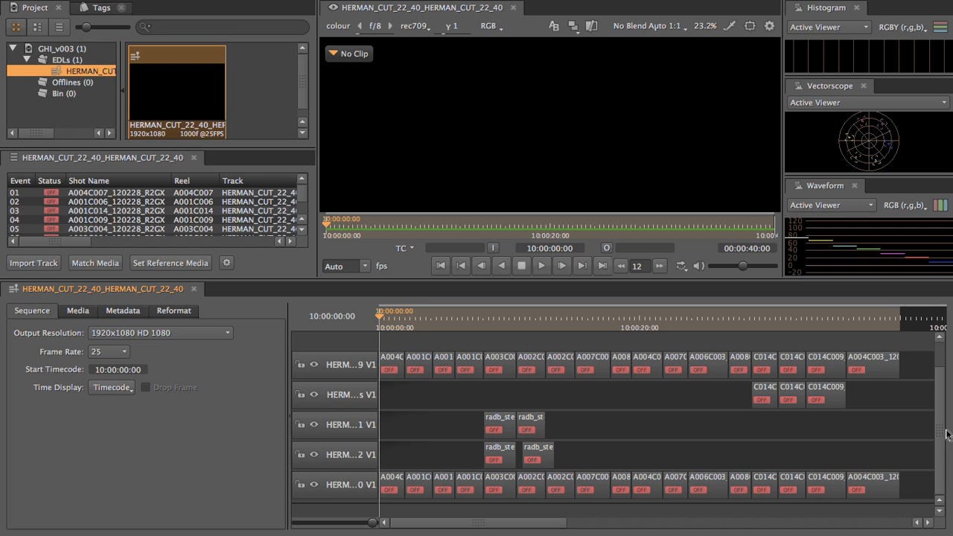
Move the Grade_Rec709 track down so it sits directly above the original HERMAN_CUT_22_40 track
{"action": "left_click", "coordinate": [349, 368]}
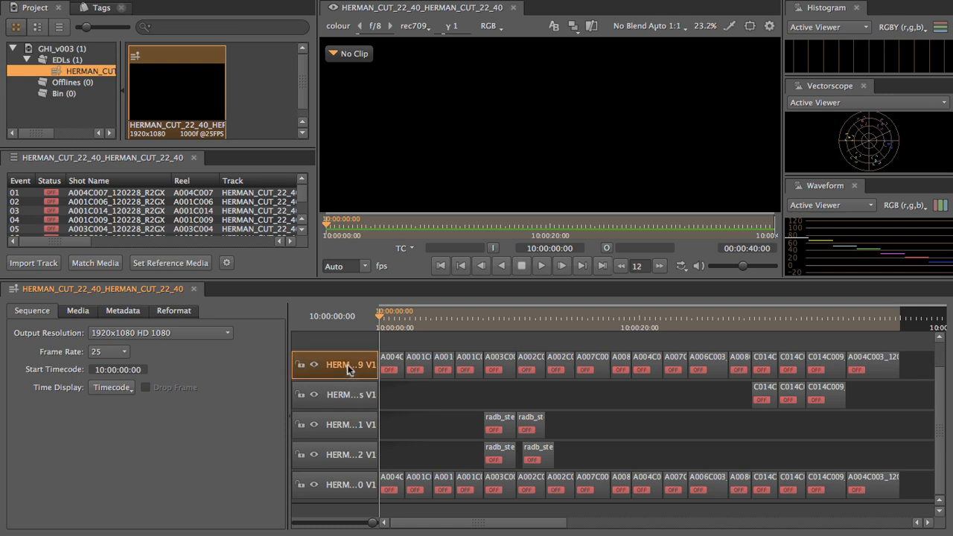
{"action": "double_click", "coordinate": [348, 366]}
{"action": "left_click", "coordinate": [349, 343]}
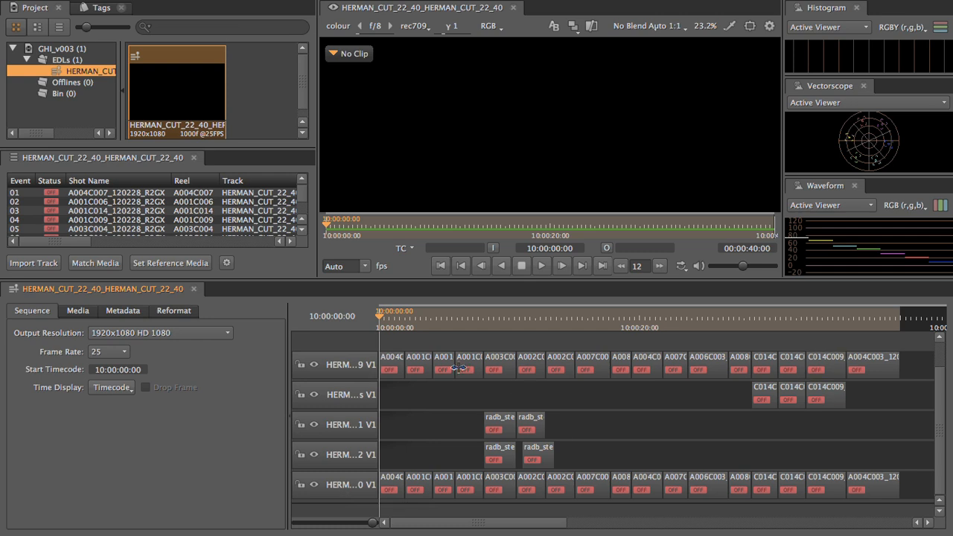
{"action": "left_click", "coordinate": [322, 364]}
{"action": "left_click_drag", "start_coordinate": [321, 364], "coordinate": [323, 455]}
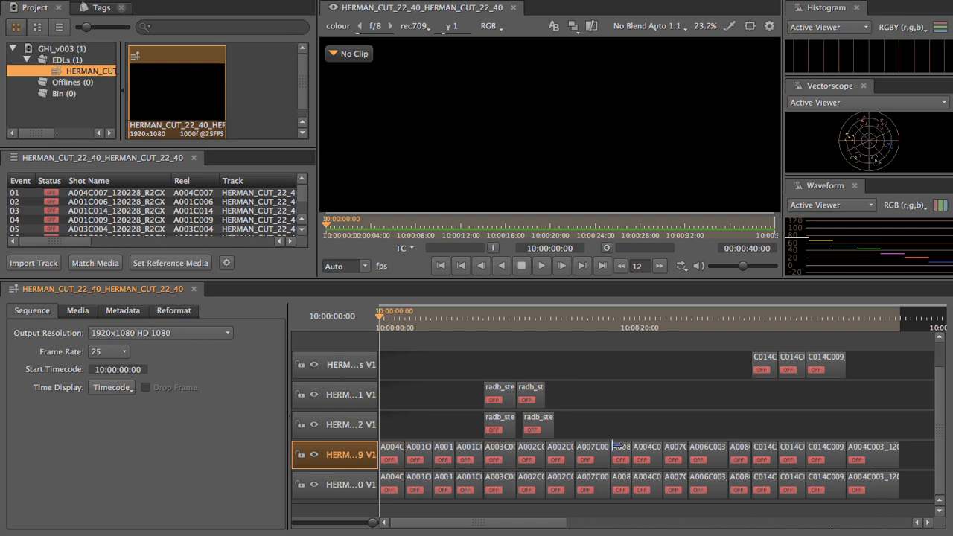
Move the Grade_Rec709_Sec_Pass track directly above the Grade_Rec709 track, and place the playhead at about 10:00:01:07
{"action": "left_click", "coordinate": [329, 357]}
{"action": "left_click_drag", "start_coordinate": [730, 341], "coordinate": [824, 373]}
{"action": "left_click", "coordinate": [348, 345]}
{"action": "left_click", "coordinate": [333, 359]}
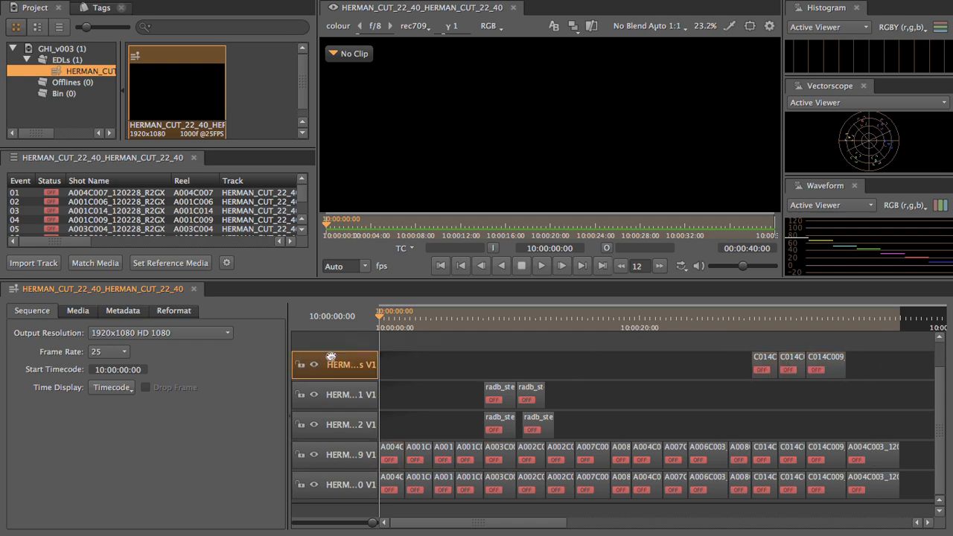
{"action": "left_click_drag", "start_coordinate": [333, 359], "coordinate": [328, 426]}
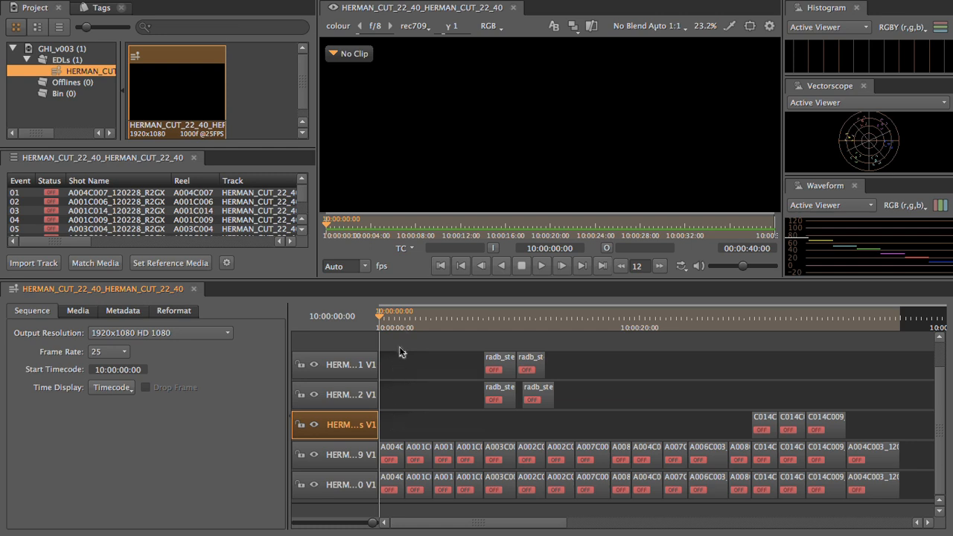
{"action": "left_click", "coordinate": [395, 315]}
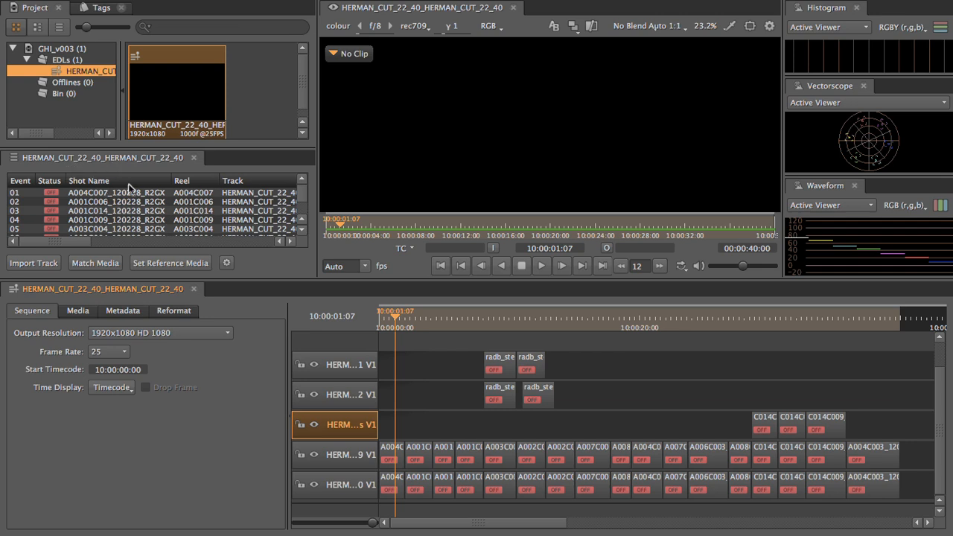
Review all events and columns of the sequence's spreadsheet at full size, and return to the normal layout
{"action": "left_click", "coordinate": [130, 164]}
{"action": "key", "text": "space"}
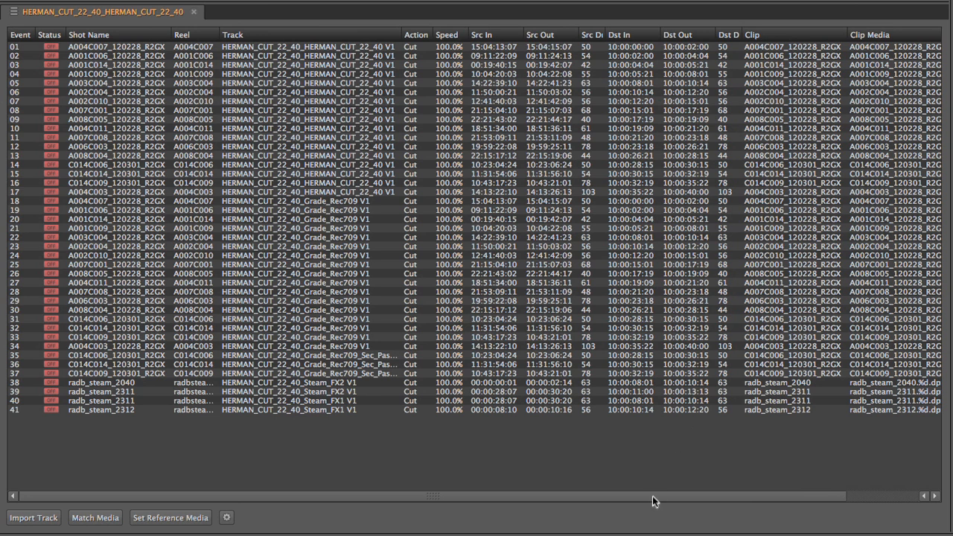
{"action": "scroll", "coordinate": [687, 505], "scroll_direction": "right", "scroll_amount": 5}
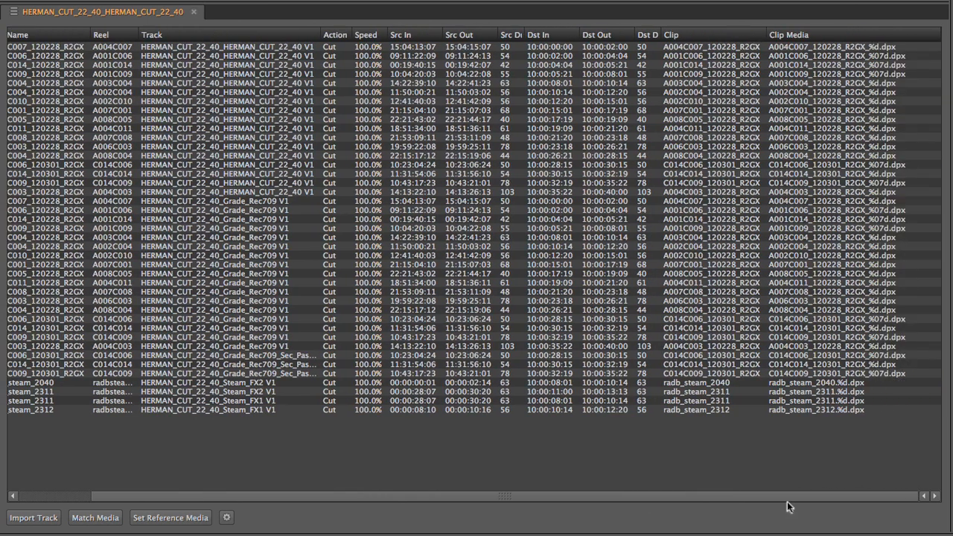
{"action": "scroll", "coordinate": [636, 506], "scroll_direction": "left", "scroll_amount": 5}
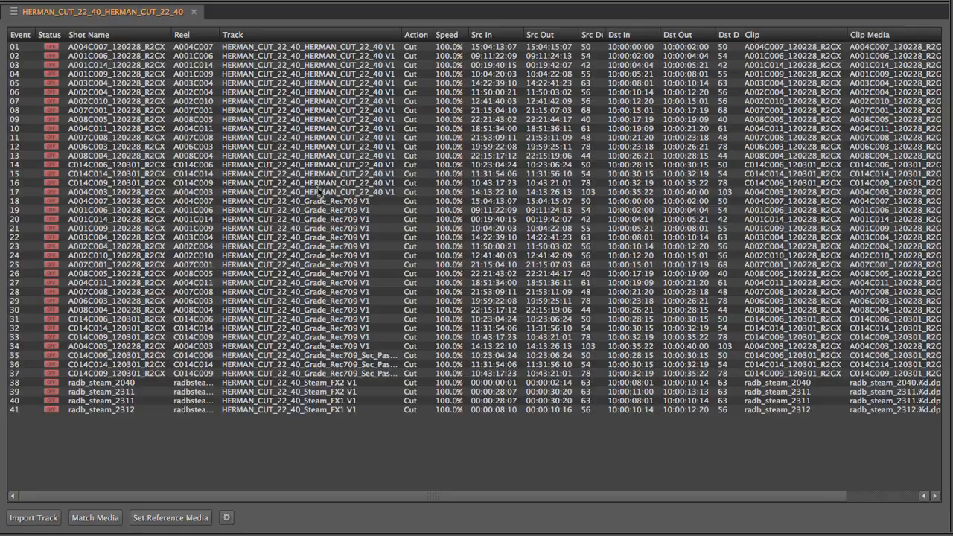
{"action": "key", "text": "space"}
{"action": "left_click_drag", "start_coordinate": [222, 281], "coordinate": [223, 294]}
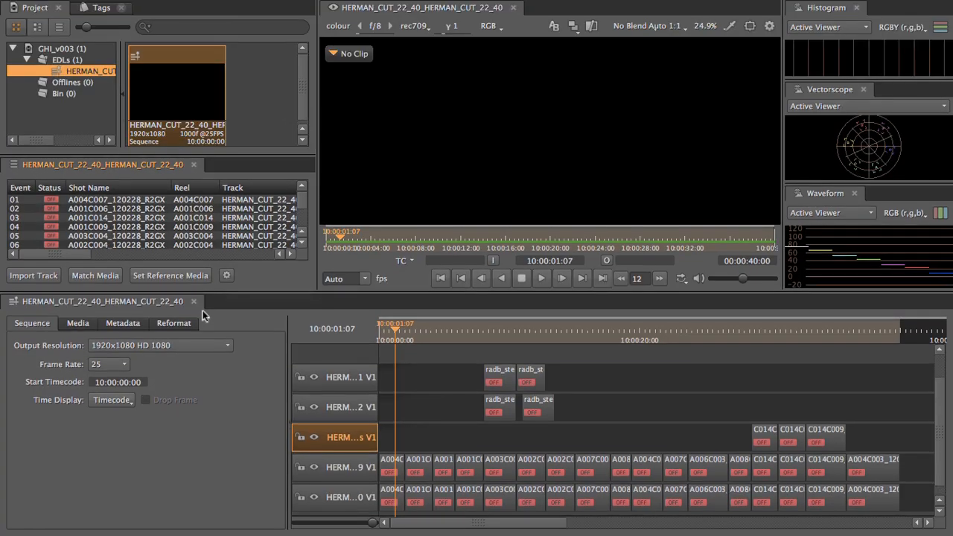
Match the sequence's offline clips to media in the Grolsh/San_08 folder, leaving the conform options at their defaults
{"action": "left_click", "coordinate": [94, 275]}
{"action": "left_click_drag", "start_coordinate": [338, 71], "coordinate": [354, 40]}
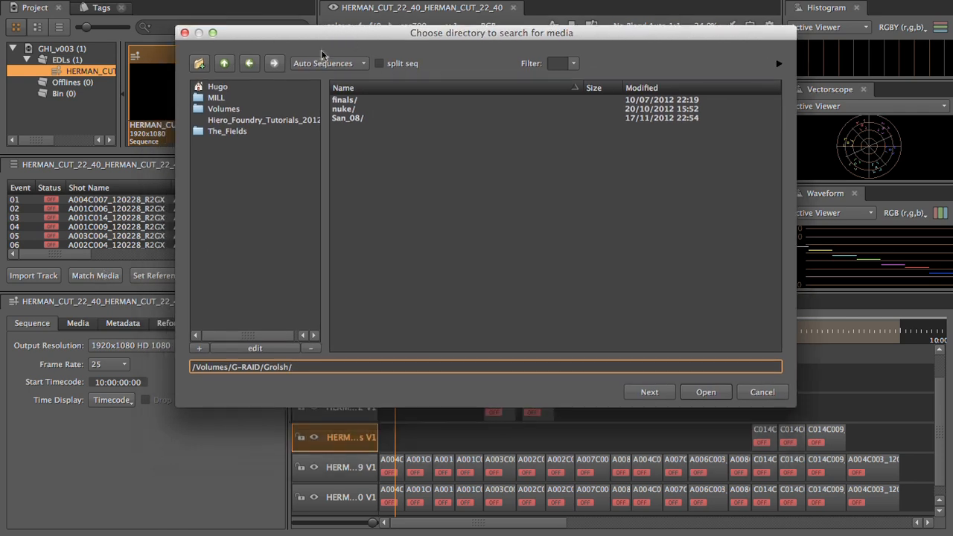
{"action": "double_click", "coordinate": [349, 119]}
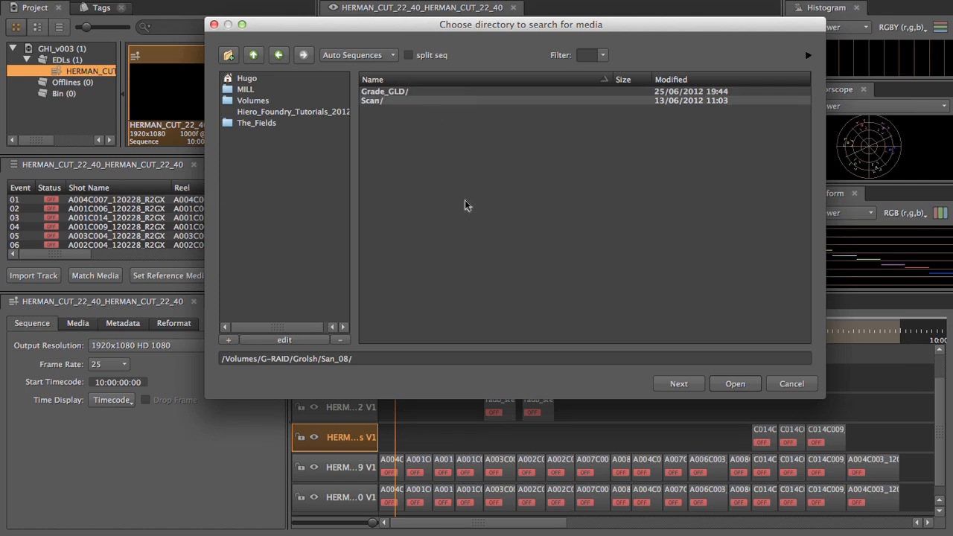
{"action": "left_click", "coordinate": [735, 383]}
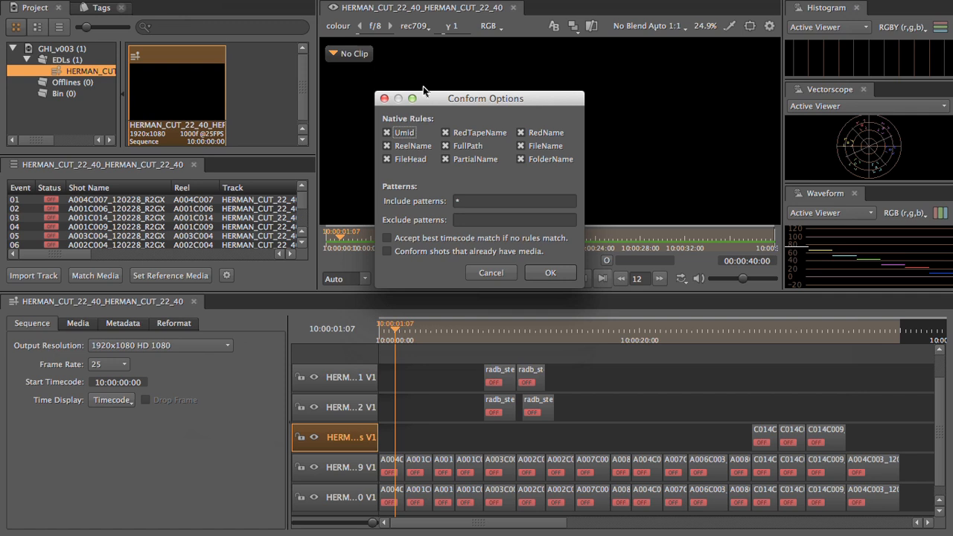
{"action": "left_click", "coordinate": [432, 252]}
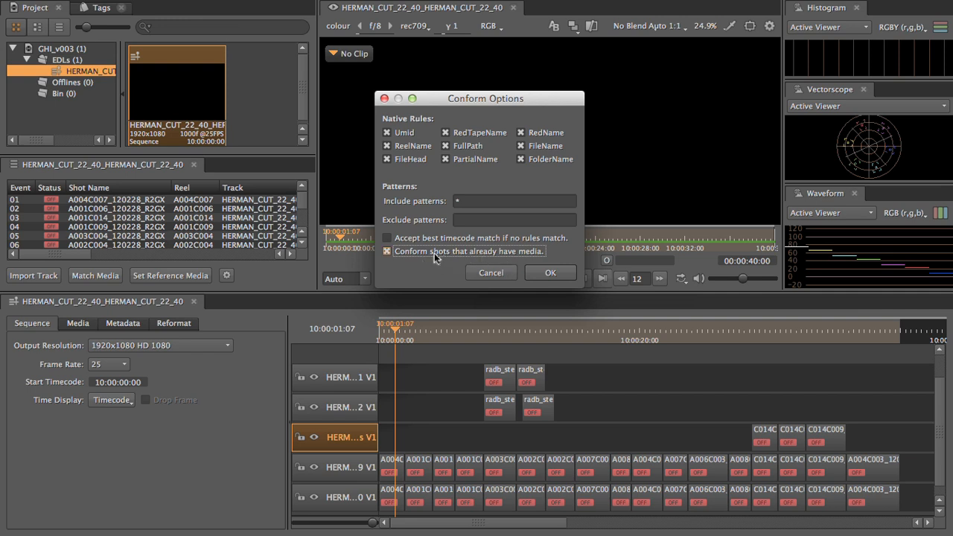
{"action": "left_click", "coordinate": [425, 254]}
{"action": "left_click", "coordinate": [549, 274]}
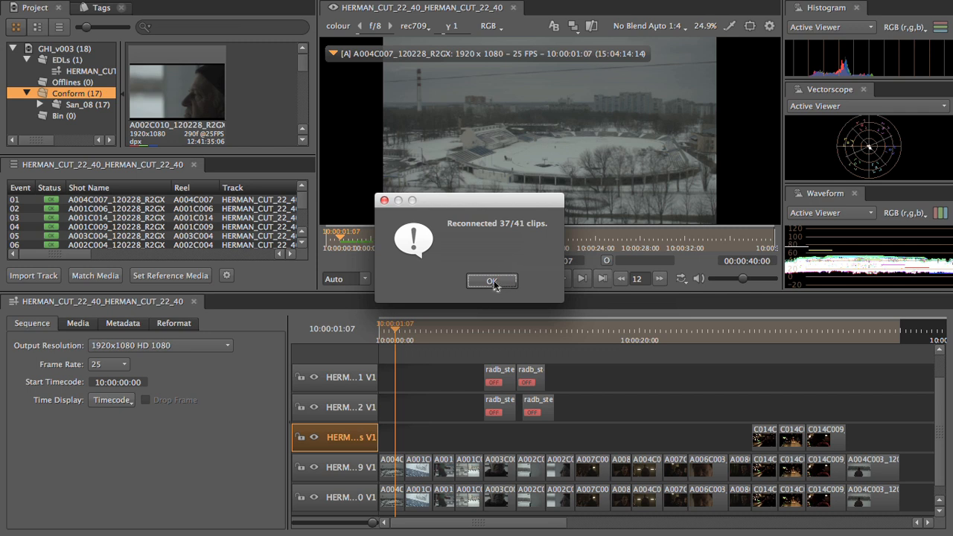
{"action": "left_click", "coordinate": [493, 281]}
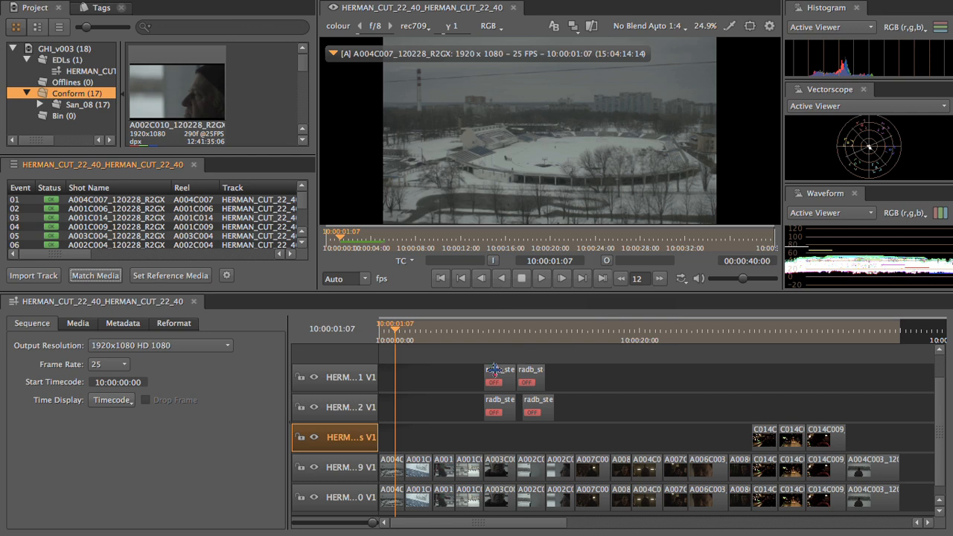
Place the playhead over the offline steam clips at about 10:00:09:06 and start another media match from the Grolsh folder
{"action": "mouse_move", "coordinate": [496, 328]}
{"action": "left_mouse_down"}
{"action": "mouse_move", "coordinate": [539, 328]}
{"action": "mouse_move", "coordinate": [500, 329]}
{"action": "left_mouse_up"}
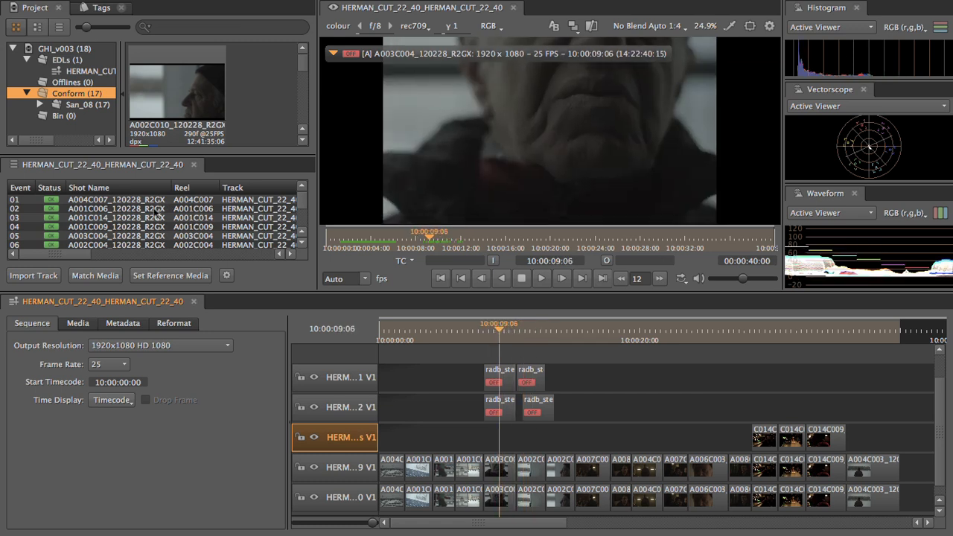
{"action": "left_click", "coordinate": [91, 277]}
{"action": "left_click", "coordinate": [209, 94]}
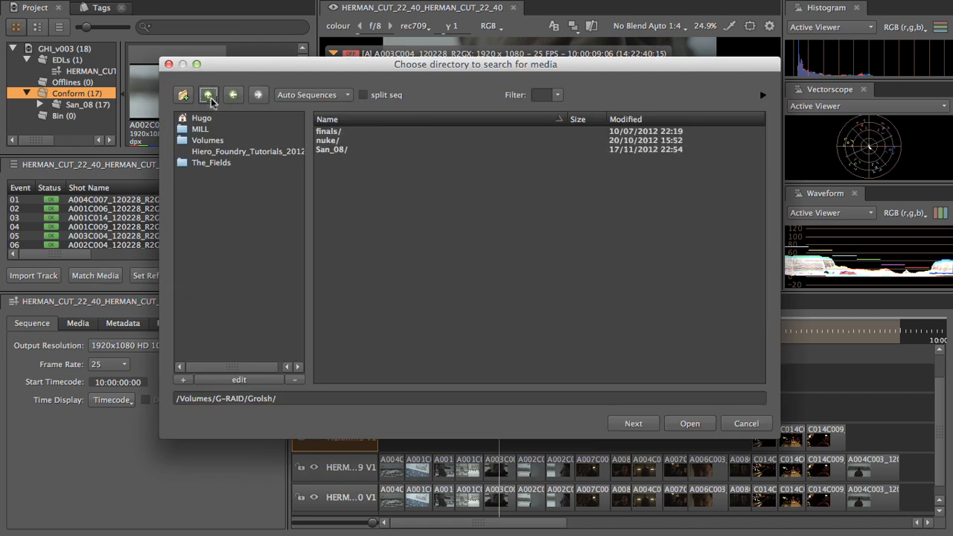
Look through the footage folders under nuke/GHI/sh001 and return to the Grolsh folder
{"action": "double_click", "coordinate": [333, 140]}
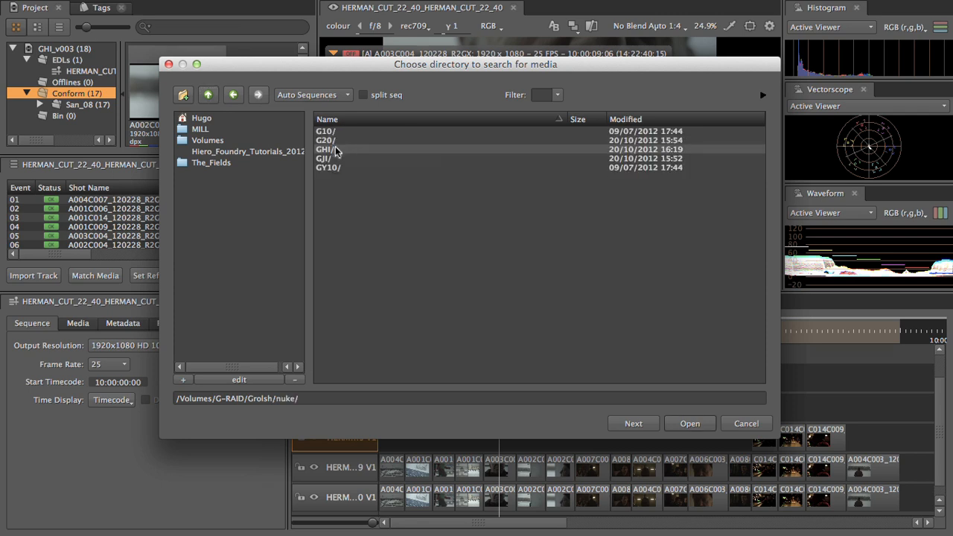
{"action": "double_click", "coordinate": [335, 151]}
{"action": "double_click", "coordinate": [348, 141]}
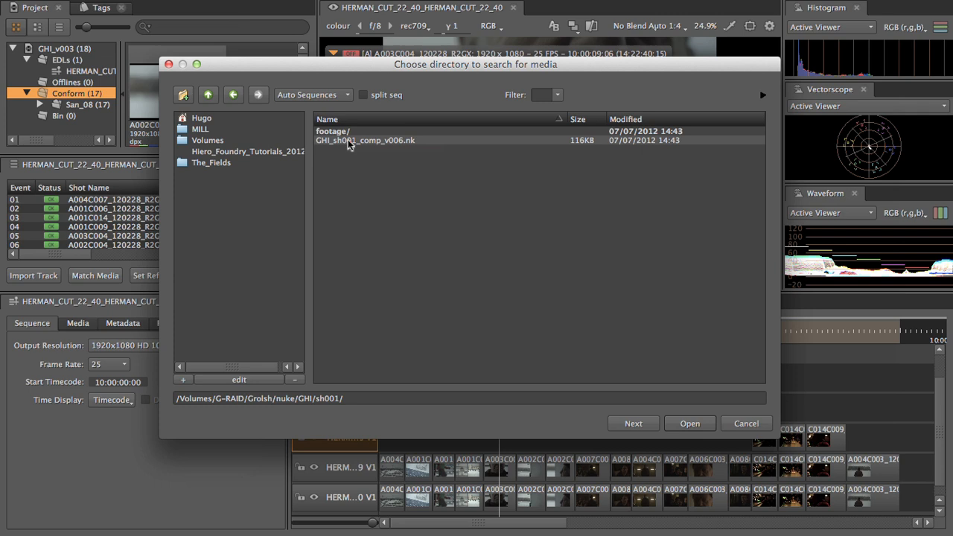
{"action": "double_click", "coordinate": [364, 132]}
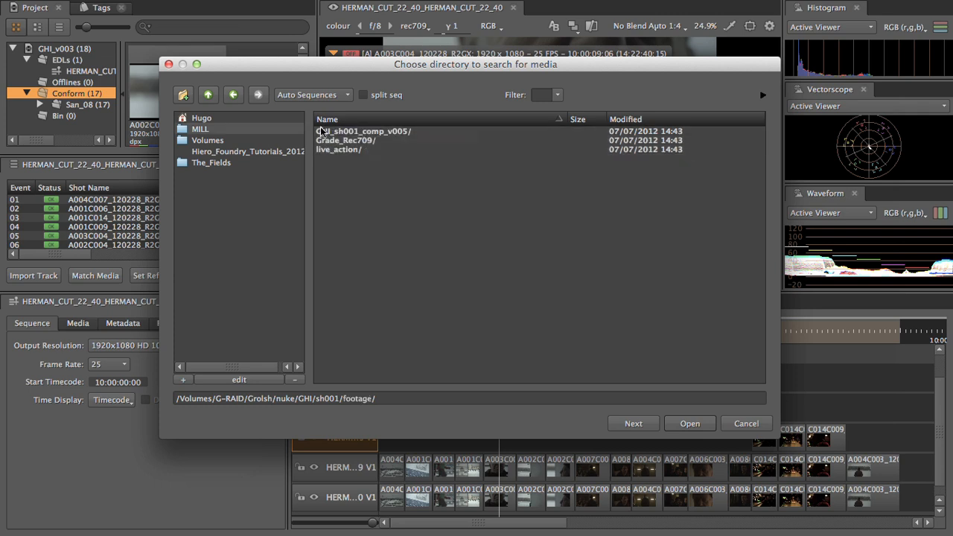
{"action": "double_click", "coordinate": [357, 151]}
{"action": "left_click", "coordinate": [209, 95]}
{"action": "left_click", "coordinate": [209, 96]}
{"action": "left_click", "coordinate": [209, 96]}
{"action": "left_click", "coordinate": [209, 96]}
{"action": "left_click", "coordinate": [210, 96]}
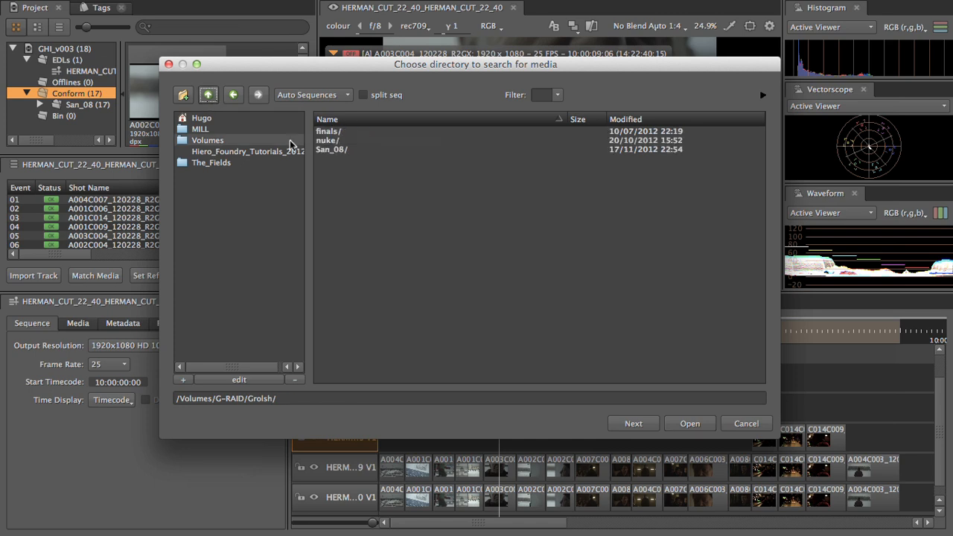
Match the remaining offline steam clips to media in the Grolsh/nuke folder with the default conform options
{"action": "double_click", "coordinate": [336, 141]}
{"action": "left_click", "coordinate": [689, 425]}
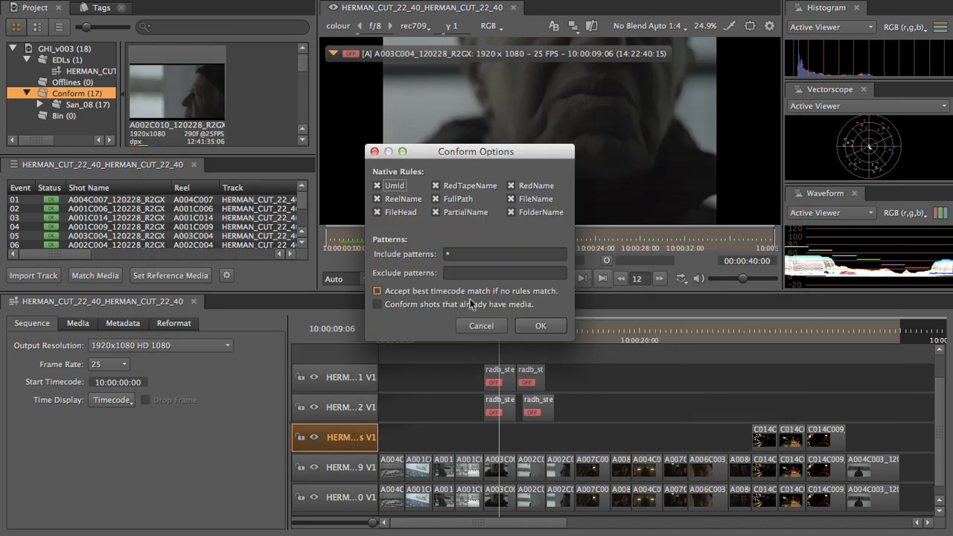
{"action": "left_click", "coordinate": [537, 325]}
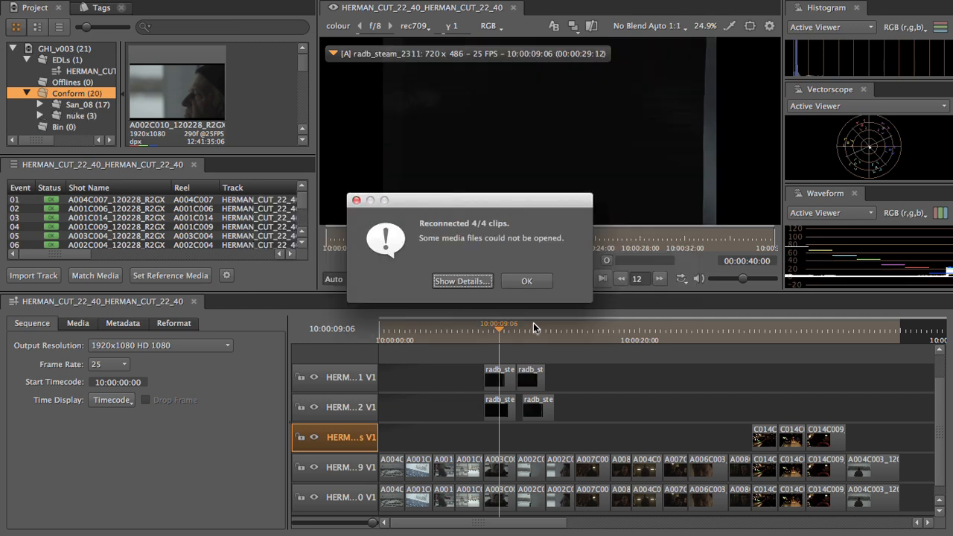
Dismiss the media match report and scrub the sequence to the C014 bar clips at 10:00:29:11
{"action": "left_click", "coordinate": [529, 282]}
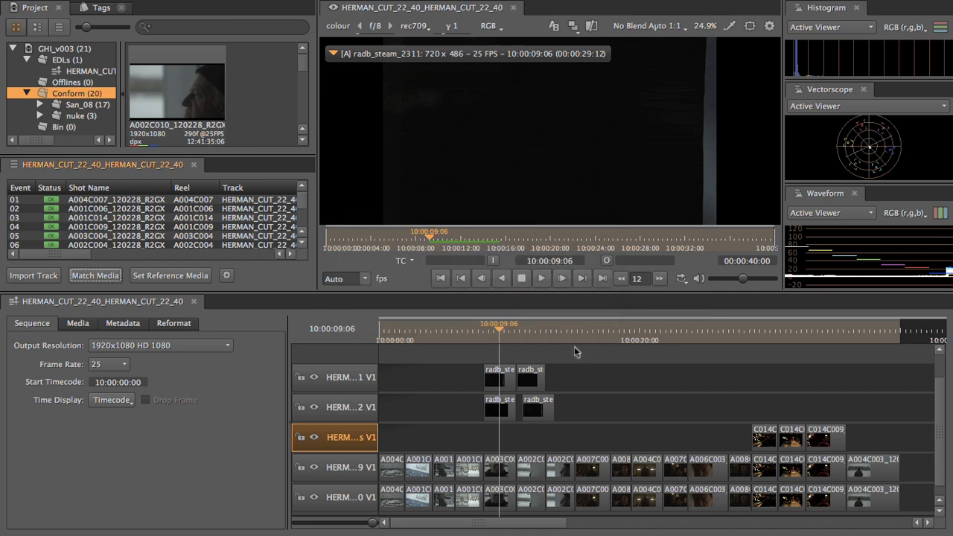
{"action": "left_click", "coordinate": [773, 328]}
{"action": "left_click", "coordinate": [760, 333]}
{"action": "mouse_move", "coordinate": [760, 332]}
{"action": "left_mouse_down"}
{"action": "mouse_move", "coordinate": [788, 335]}
{"action": "mouse_move", "coordinate": [765, 333]}
{"action": "left_mouse_up"}
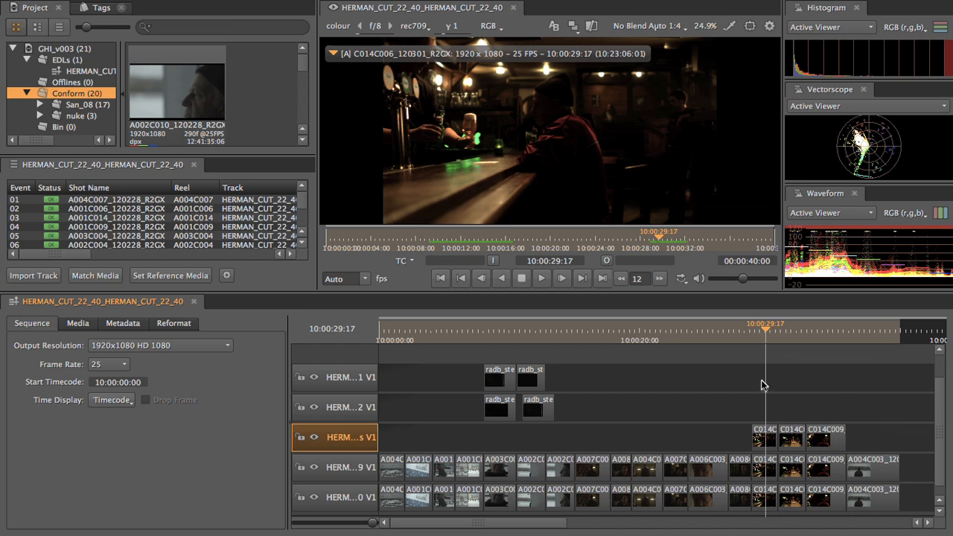
{"action": "left_click", "coordinate": [735, 334]}
{"action": "left_click_drag", "start_coordinate": [734, 333], "coordinate": [766, 339]}
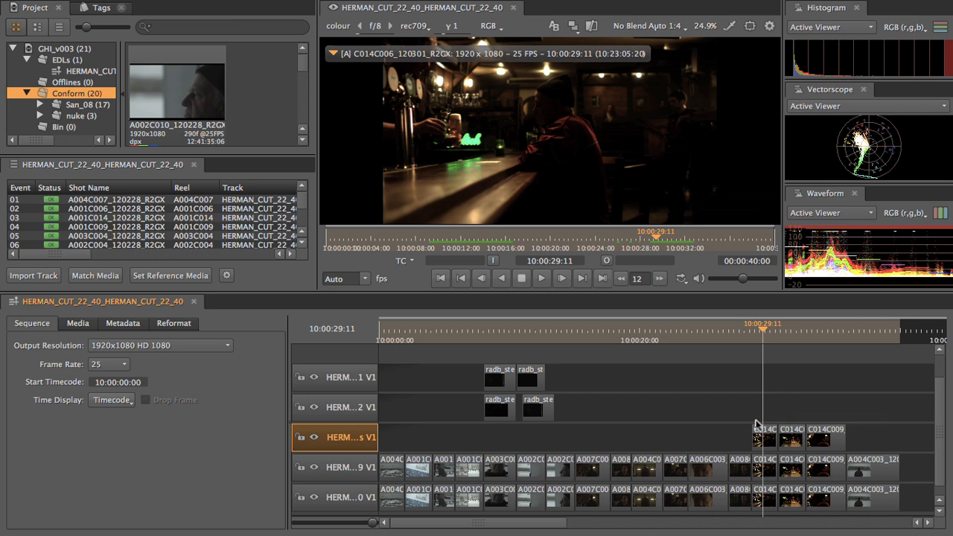
Set the media colour transform of the three C014 clips on the middle track to rec709 and clear the selection
{"action": "left_click_drag", "start_coordinate": [743, 411], "coordinate": [847, 438]}
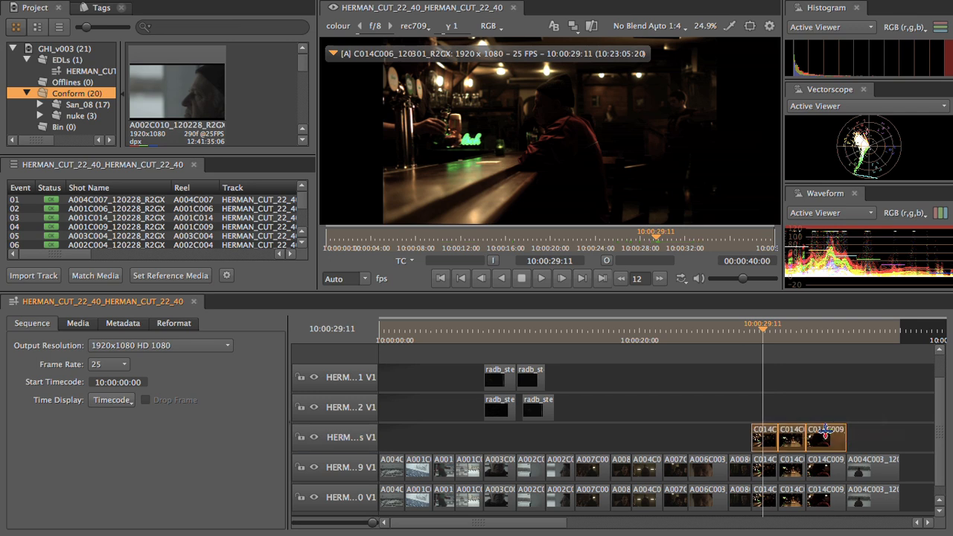
{"action": "right_click", "coordinate": [826, 429]}
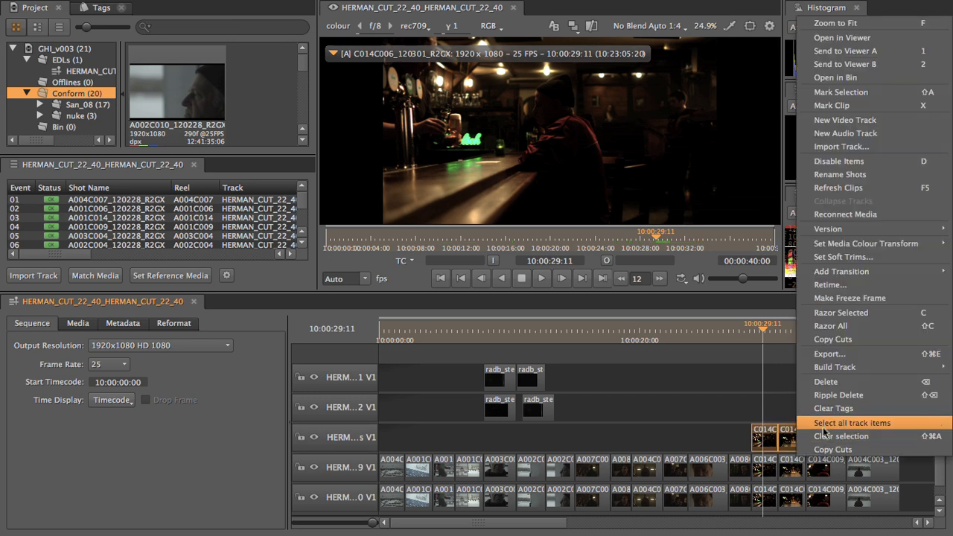
{"action": "mouse_move", "coordinate": [858, 251]}
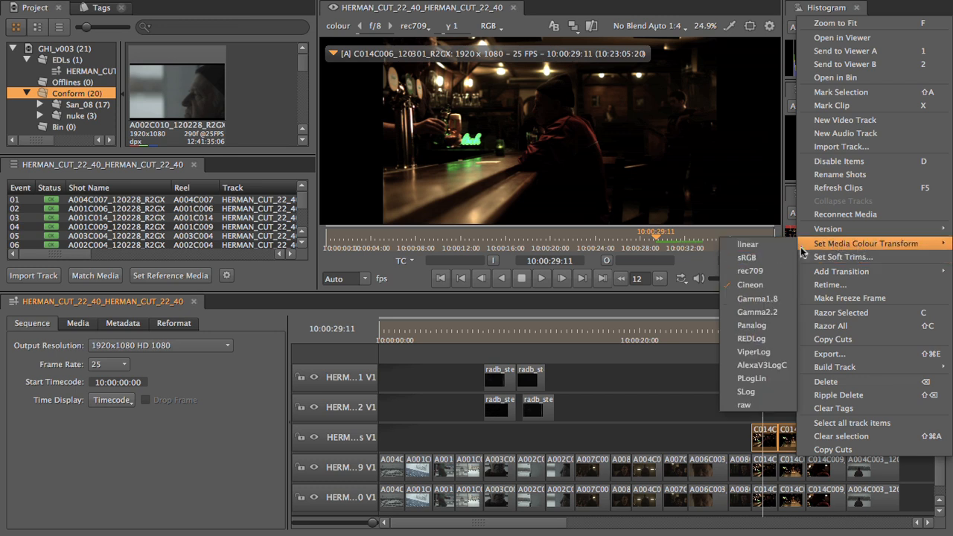
{"action": "left_click", "coordinate": [772, 273]}
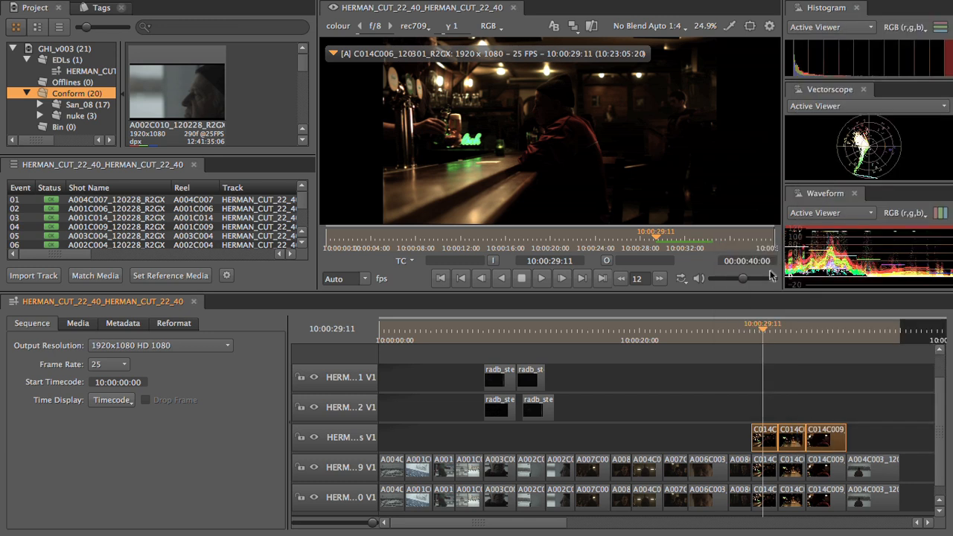
{"action": "left_click_drag", "start_coordinate": [761, 336], "coordinate": [722, 332]}
{"action": "left_click", "coordinate": [581, 359]}
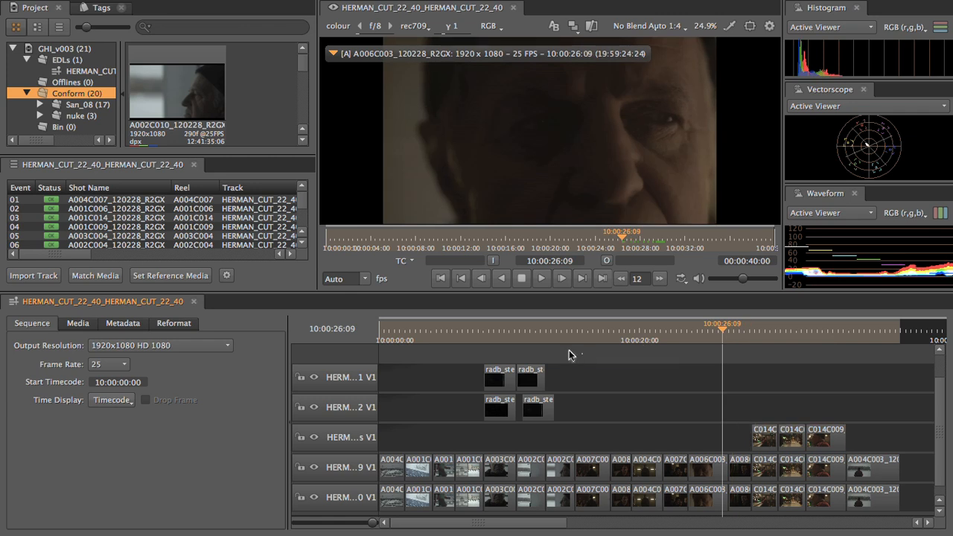
Set the media colour transform of the four radb_steam clips on the two upper tracks to rec709 and scrub through the sequence to check it
{"action": "left_click", "coordinate": [499, 332]}
{"action": "left_click_drag", "start_coordinate": [551, 348], "coordinate": [493, 402]}
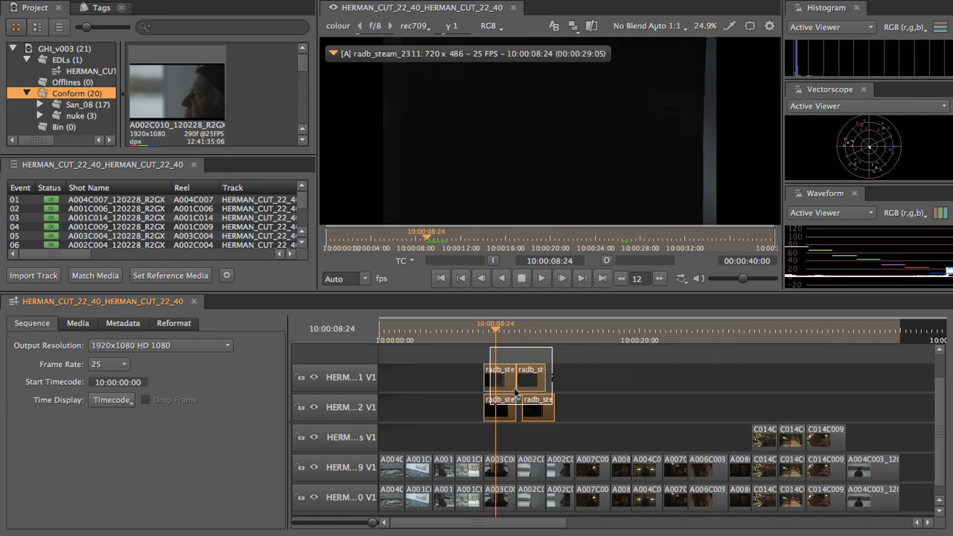
{"action": "right_click", "coordinate": [506, 378]}
{"action": "mouse_move", "coordinate": [622, 246]}
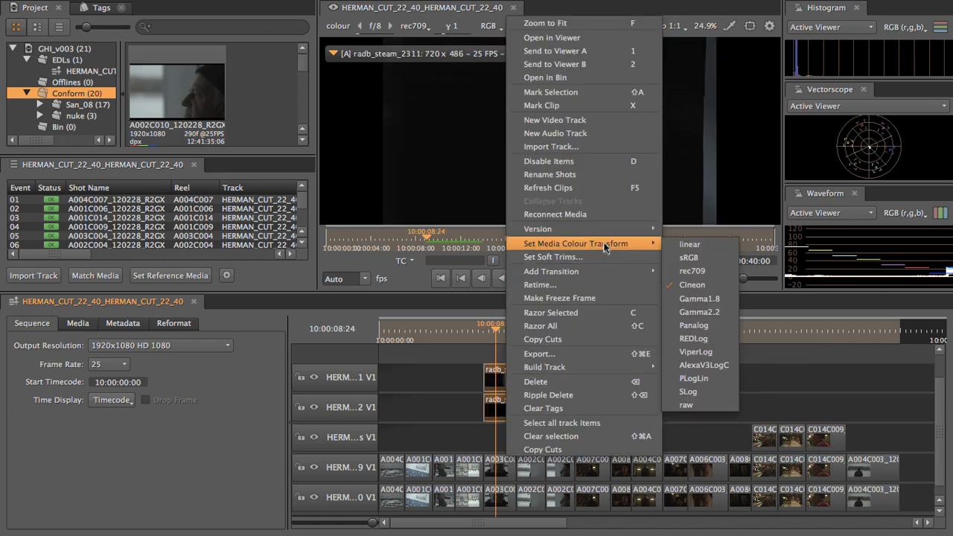
{"action": "left_click", "coordinate": [708, 273]}
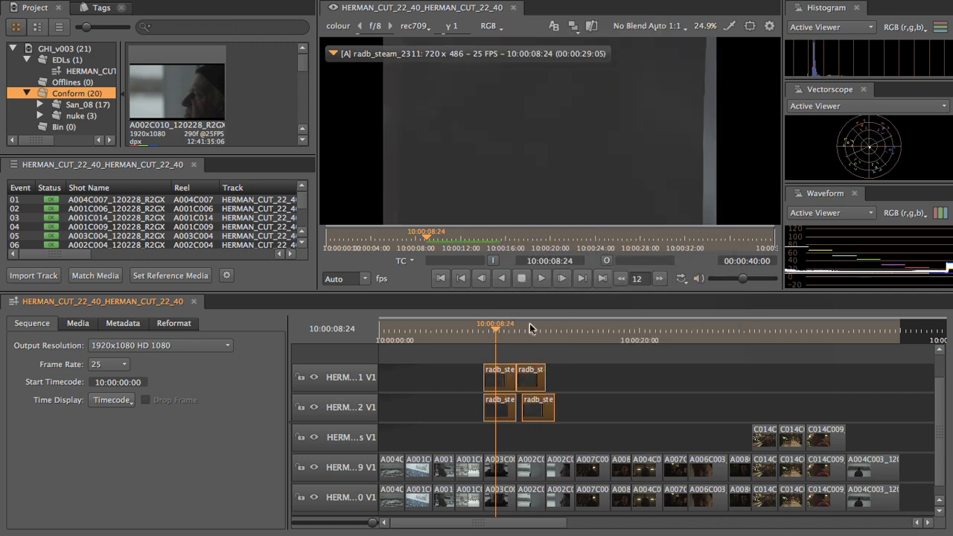
{"action": "left_click", "coordinate": [529, 323]}
{"action": "left_click_drag", "start_coordinate": [546, 331], "coordinate": [626, 337]}
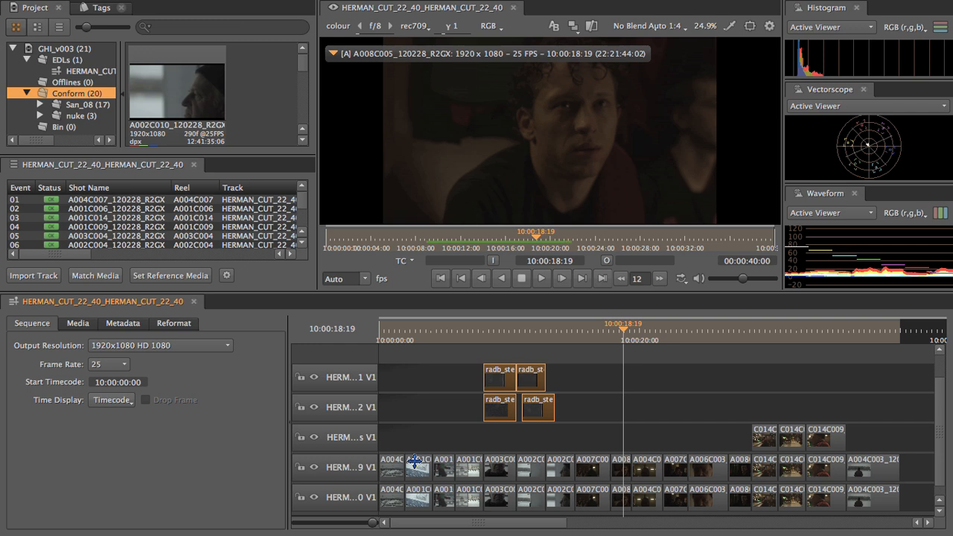
Compare the two full-length cut tracks over the opening shots by toggling the upper one's visibility, ending at 10:00:03:07
{"action": "left_click", "coordinate": [388, 332]}
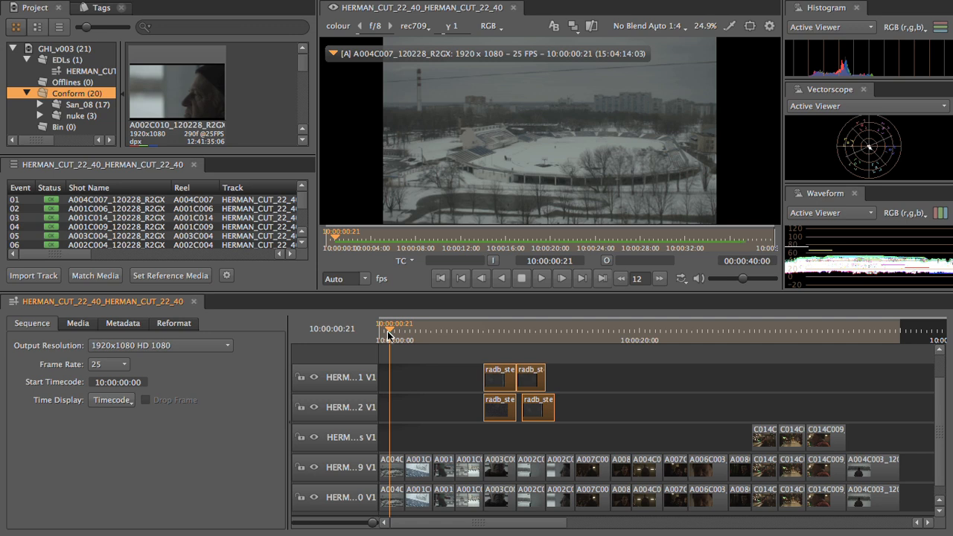
{"action": "left_click_drag", "start_coordinate": [401, 336], "coordinate": [440, 335]}
{"action": "left_click", "coordinate": [313, 468]}
{"action": "left_click", "coordinate": [314, 467]}
{"action": "left_click", "coordinate": [423, 336]}
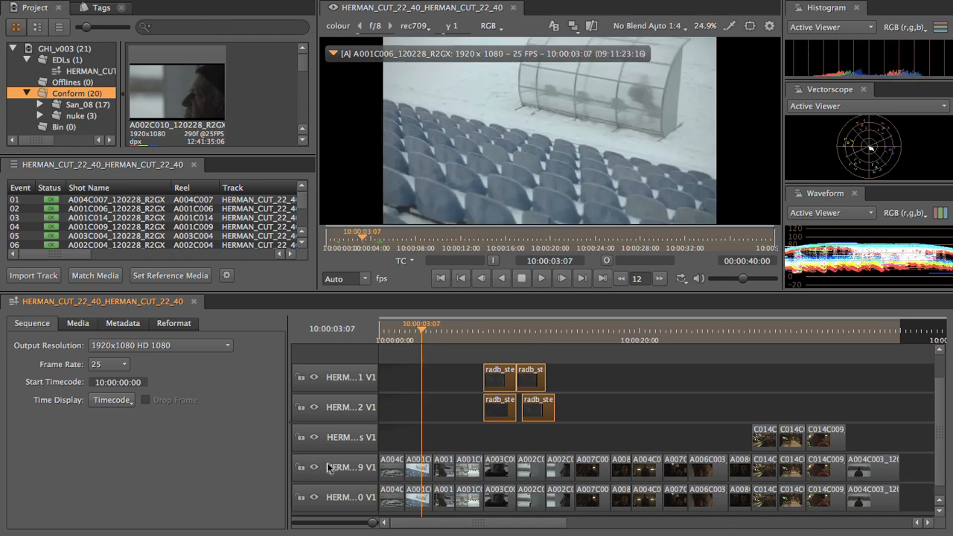
Check the duplicate full-length track above the bottom one by toggling its visibility, and delete that track
{"action": "left_click", "coordinate": [313, 467]}
{"action": "left_click", "coordinate": [313, 468]}
{"action": "left_click", "coordinate": [347, 469]}
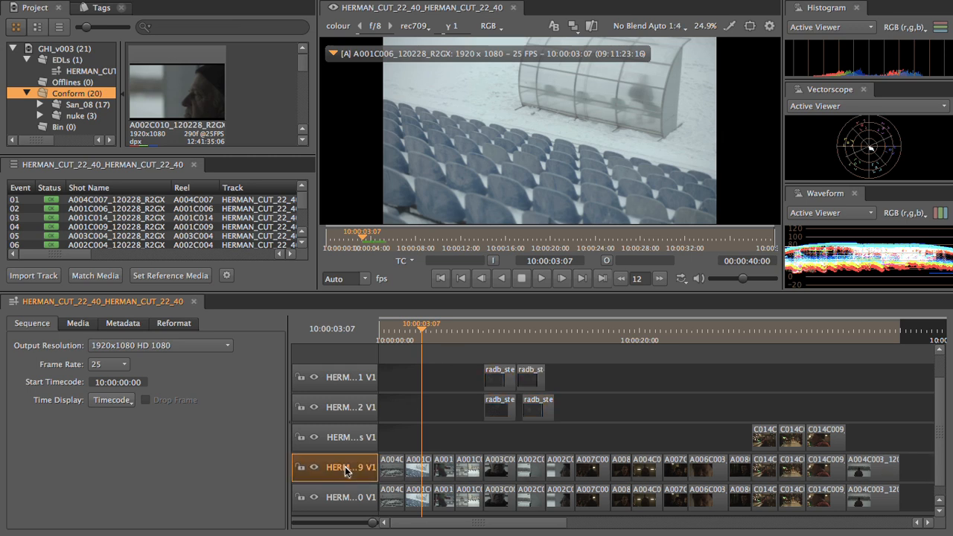
{"action": "key", "text": "Delete"}
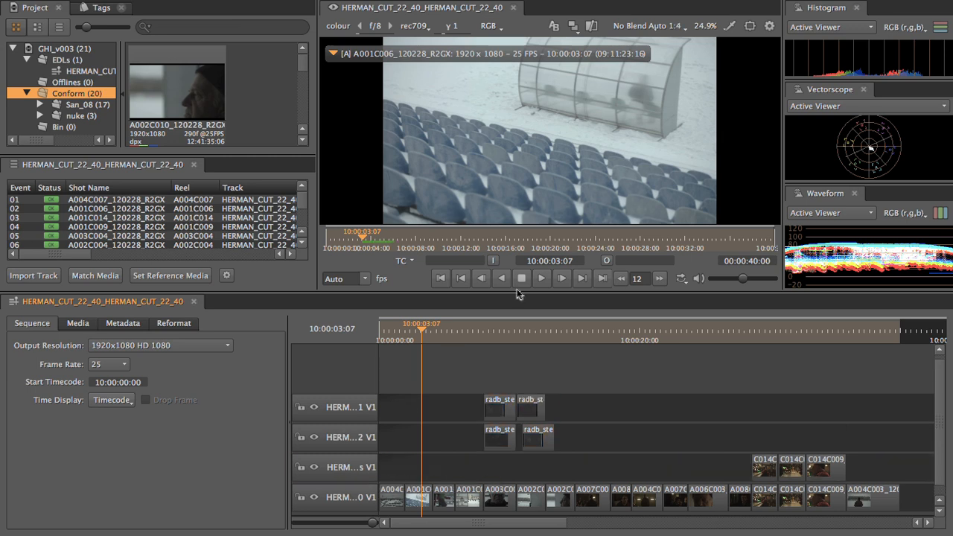
Play back the conformed sequence through the opening shots and steam clips, and return the playhead to 10:00:00:00
{"action": "left_click", "coordinate": [440, 341]}
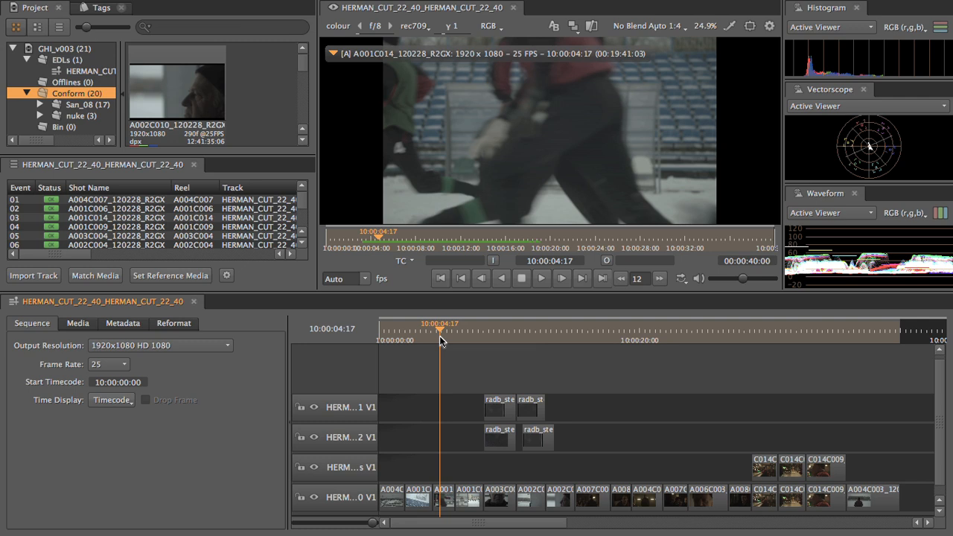
{"action": "left_click", "coordinate": [543, 281]}
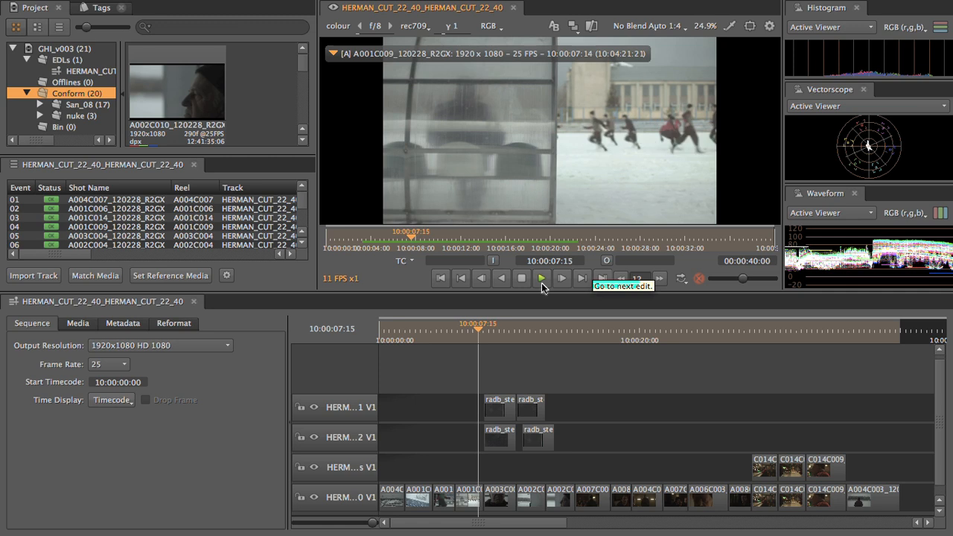
{"action": "left_click", "coordinate": [522, 279]}
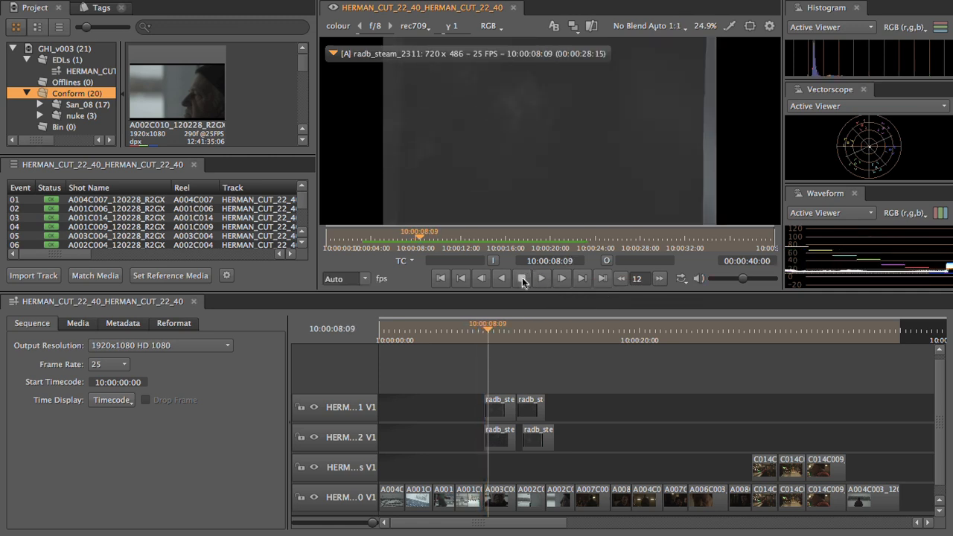
{"action": "key", "text": "space"}
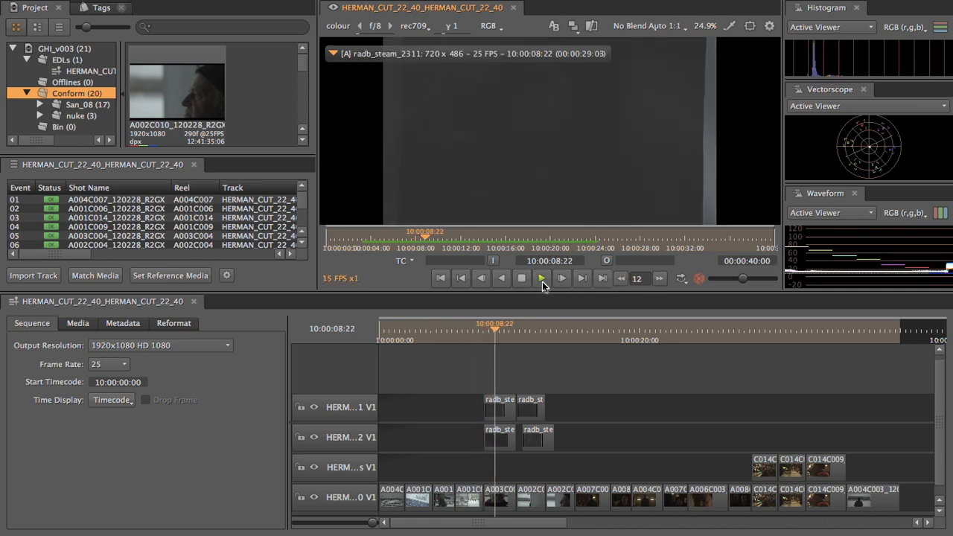
{"action": "left_click", "coordinate": [542, 279]}
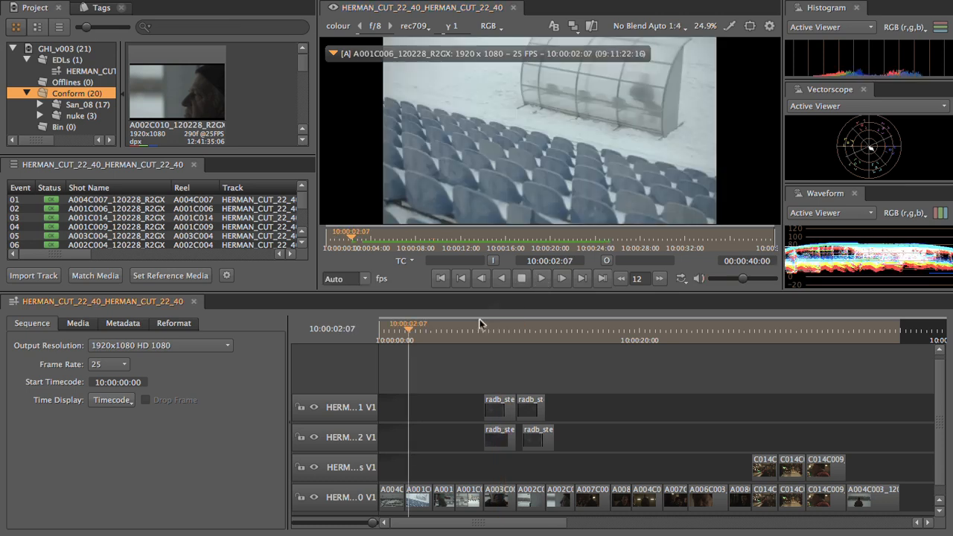
{"action": "left_click_drag", "start_coordinate": [431, 327], "coordinate": [374, 330]}
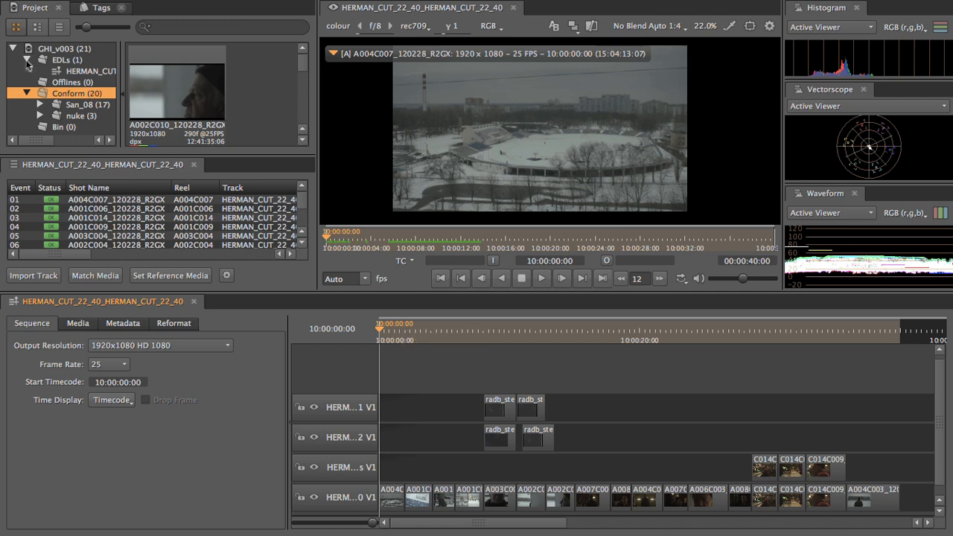
Collapse the EDLs and Conform bins and start a clip import in the Offlines bin
{"action": "left_click", "coordinate": [26, 60]}
{"action": "left_click", "coordinate": [27, 81]}
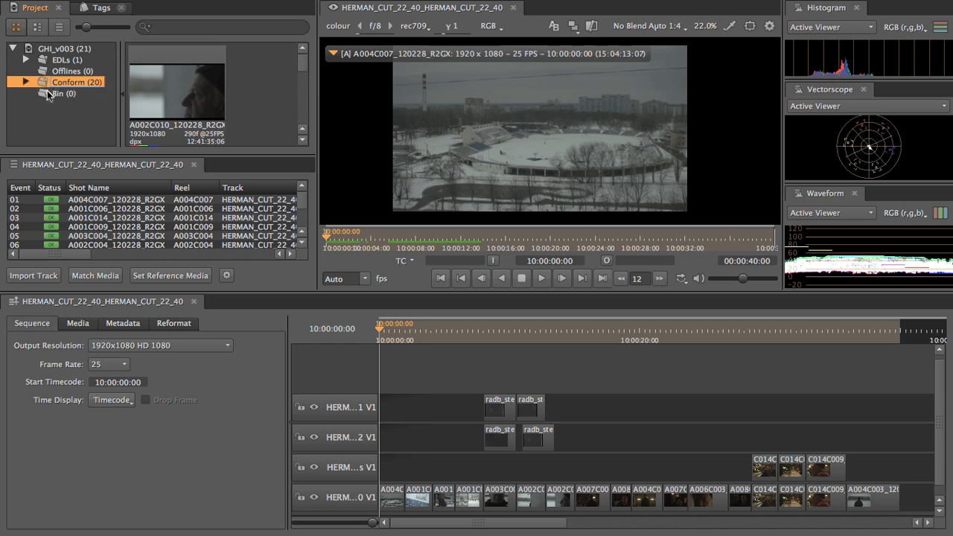
{"action": "left_click", "coordinate": [69, 70]}
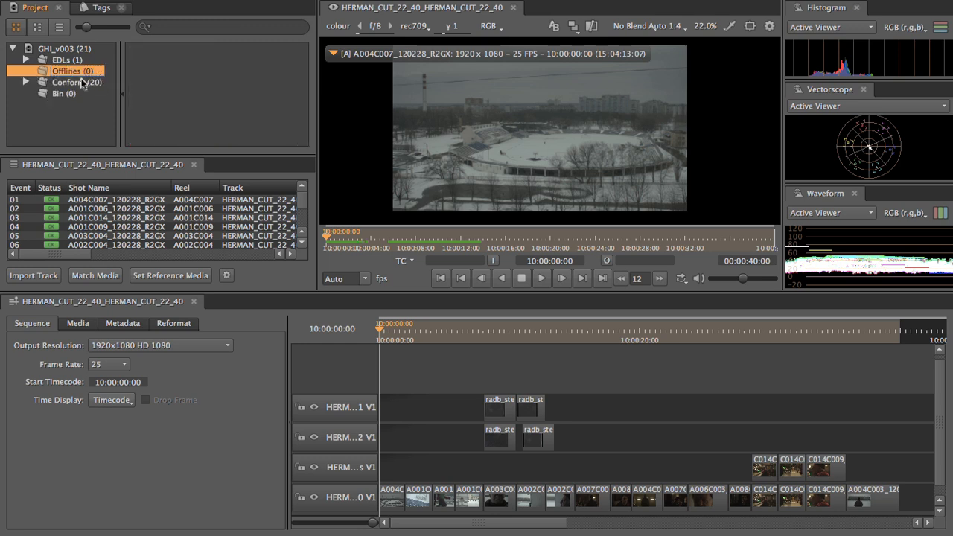
{"action": "right_click", "coordinate": [176, 81]}
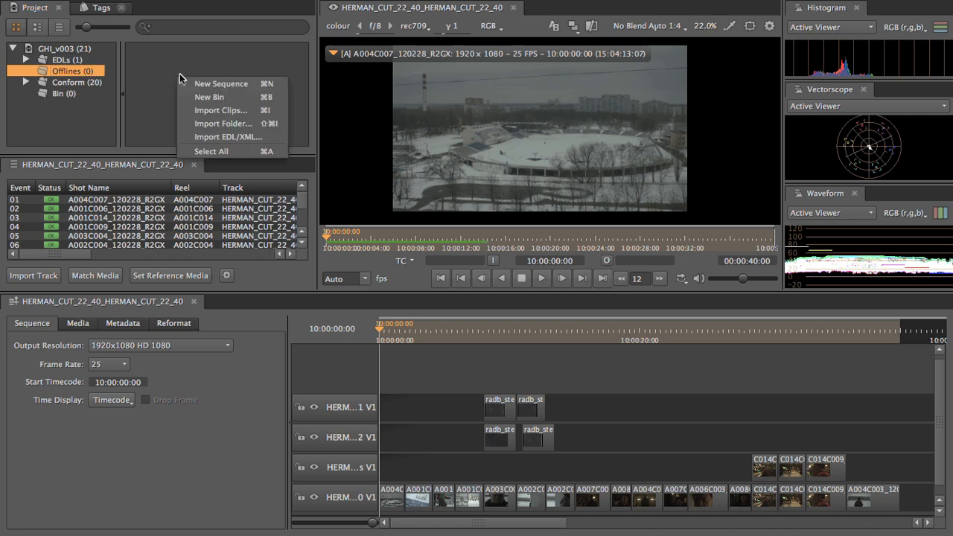
{"action": "left_click", "coordinate": [239, 110]}
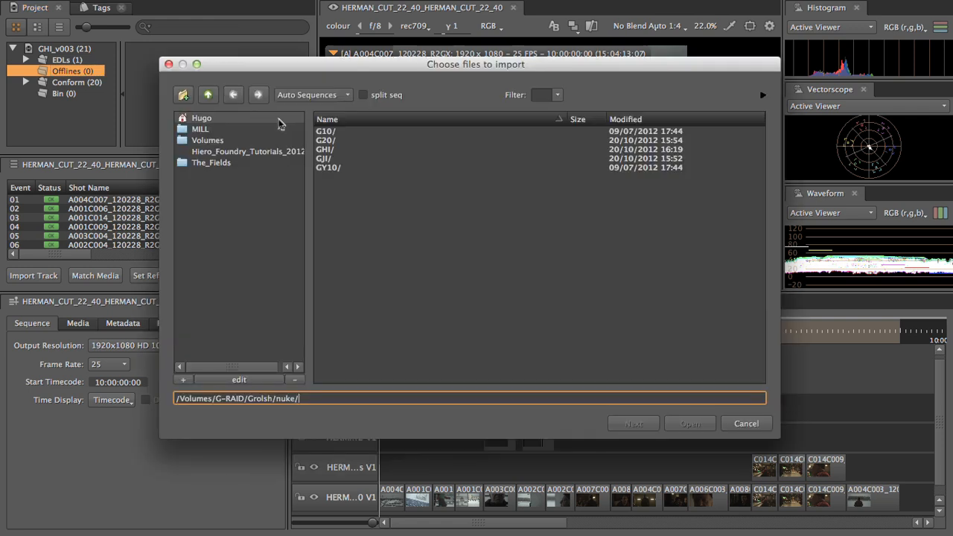
Import HERMAN CUT 22 40 SEC.mov from the Hiero_Foundry_Tutorials_2012/Grolsh/offlines folder
{"action": "left_click", "coordinate": [302, 135]}
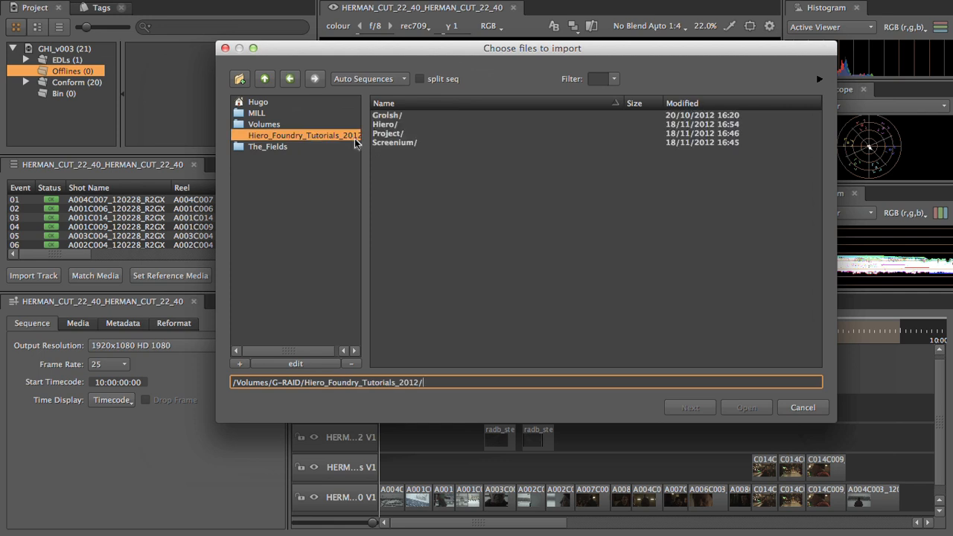
{"action": "double_click", "coordinate": [413, 127]}
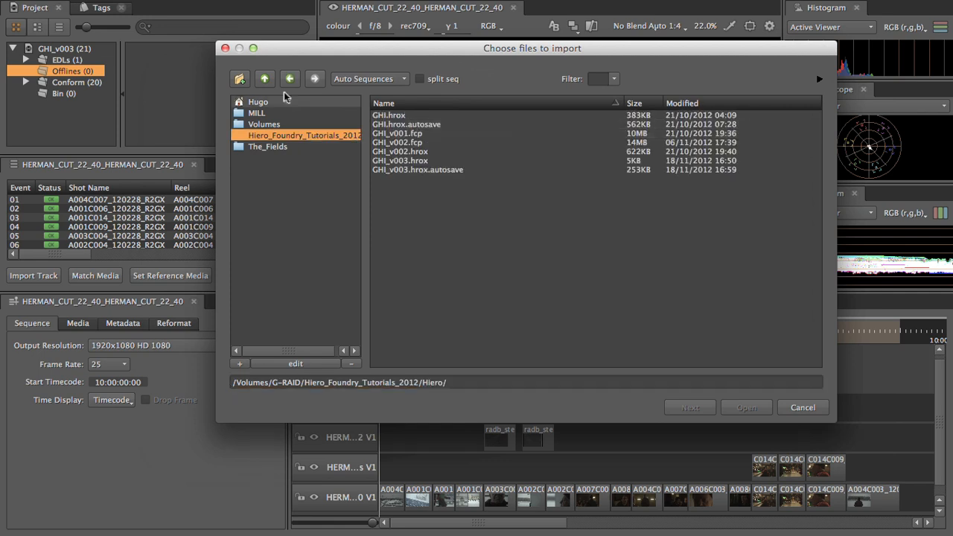
{"action": "left_click", "coordinate": [264, 78]}
{"action": "left_click", "coordinate": [402, 116]}
{"action": "double_click", "coordinate": [402, 116]}
{"action": "double_click", "coordinate": [420, 125]}
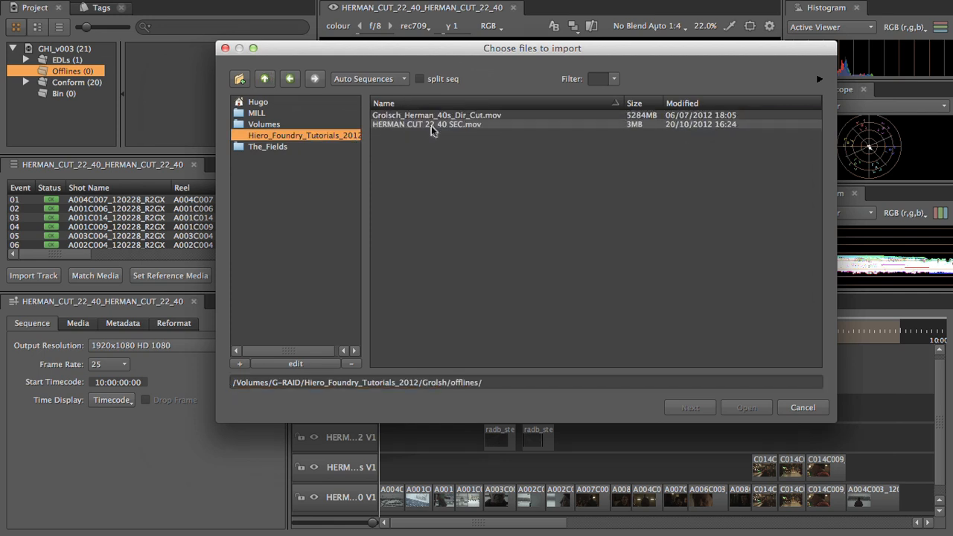
{"action": "left_click", "coordinate": [491, 124]}
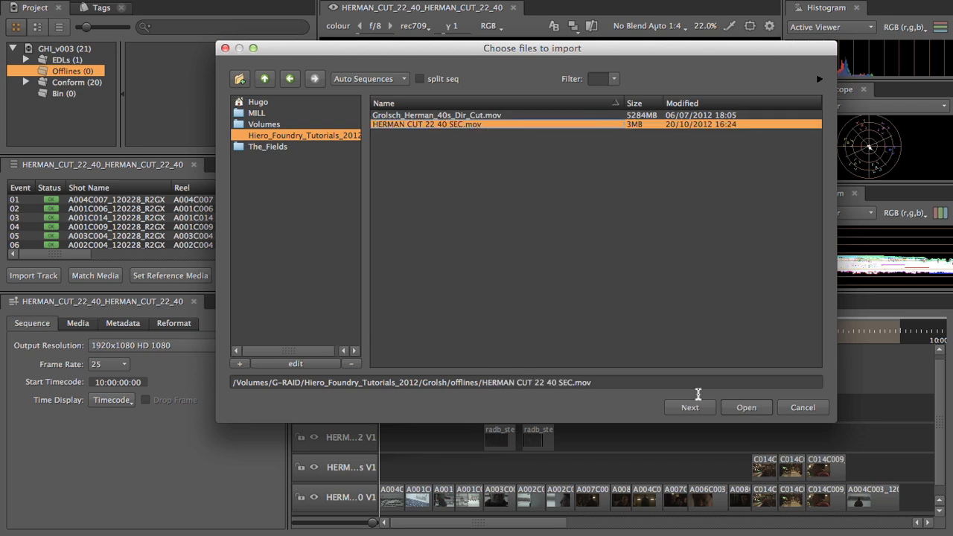
{"action": "left_click", "coordinate": [746, 407]}
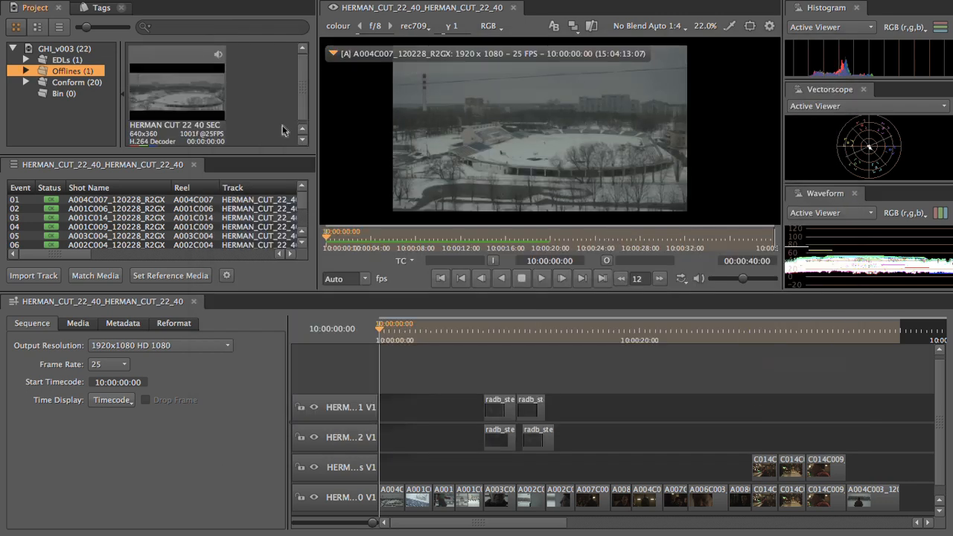
View the HERMAN CUT 22 40 SEC offline in its own viewer and examine the frame at 00:00:03:05 with the viewer maximised
{"action": "left_click_drag", "start_coordinate": [340, 239], "coordinate": [475, 240]}
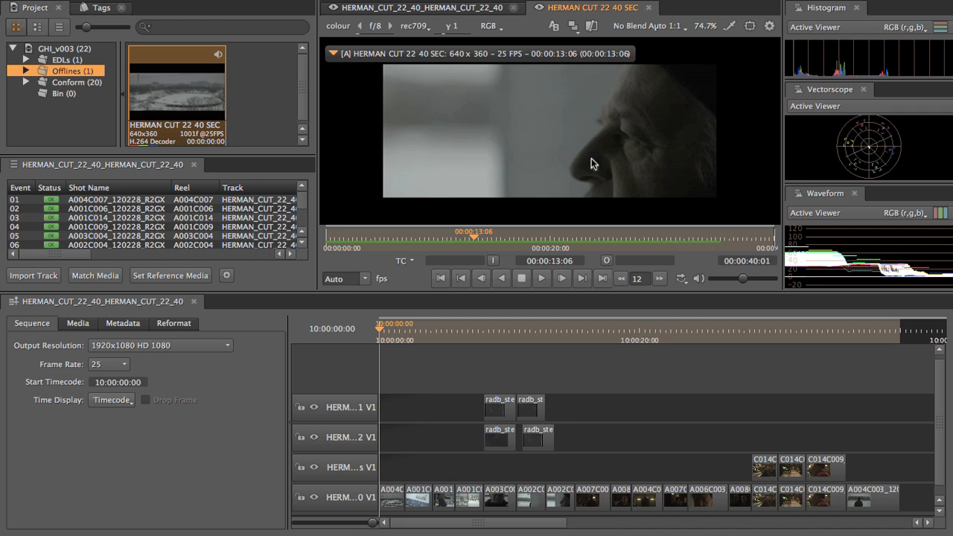
{"action": "left_click", "coordinate": [363, 237]}
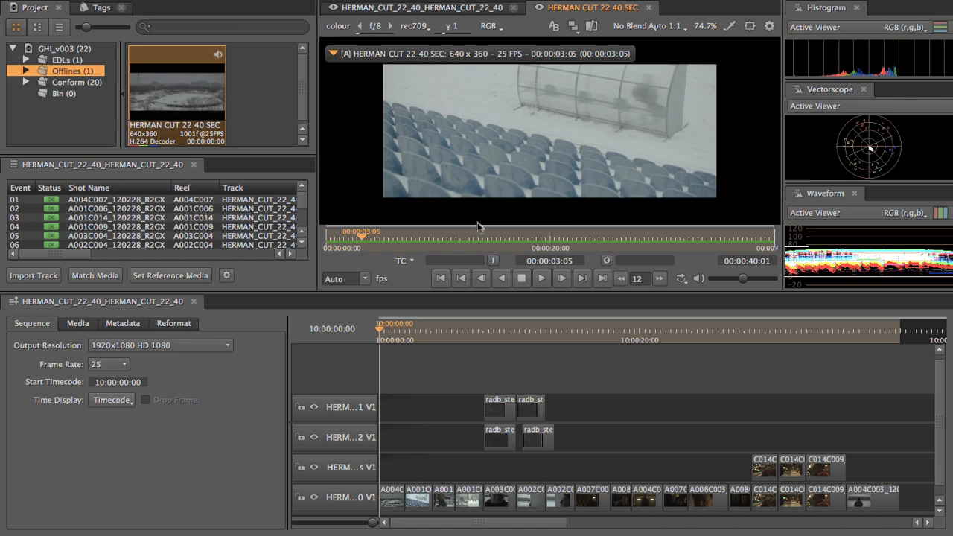
{"action": "key", "text": "grave"}
{"action": "left_click_drag", "start_coordinate": [498, 189], "coordinate": [464, 215]}
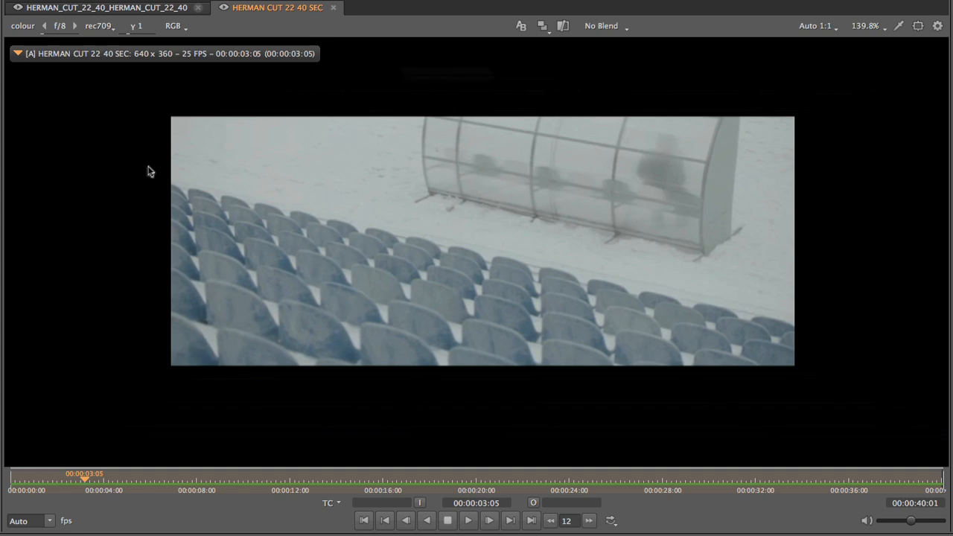
{"action": "left_click_drag", "start_coordinate": [571, 206], "coordinate": [563, 202]}
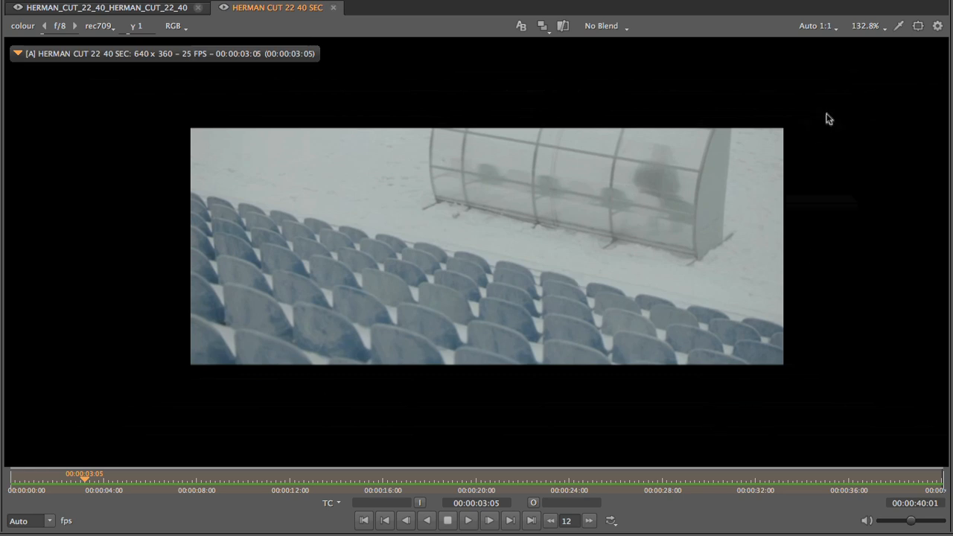
Turn on the Format guide for the HERMAN CUT 22 40 SEC offline in its viewer
{"action": "left_click", "coordinate": [940, 29]}
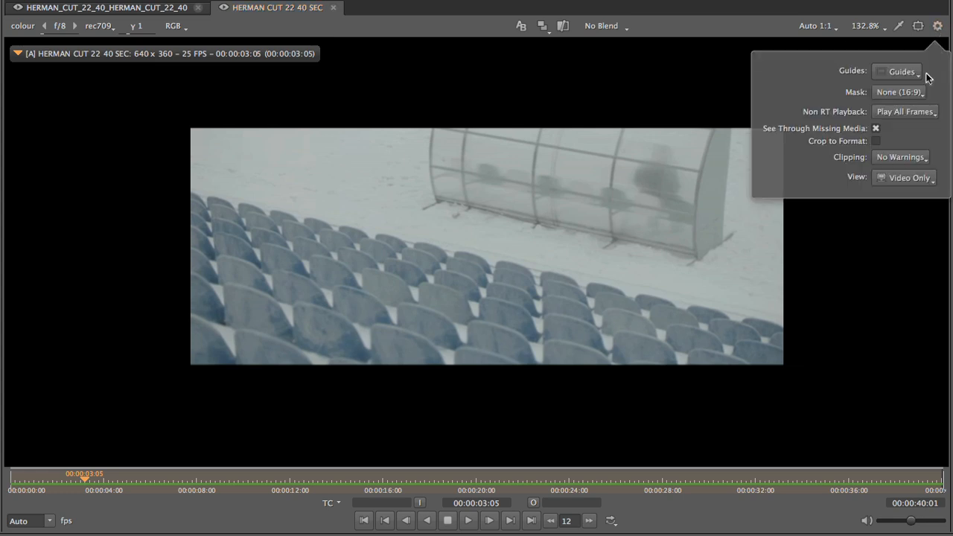
{"action": "left_click", "coordinate": [921, 73]}
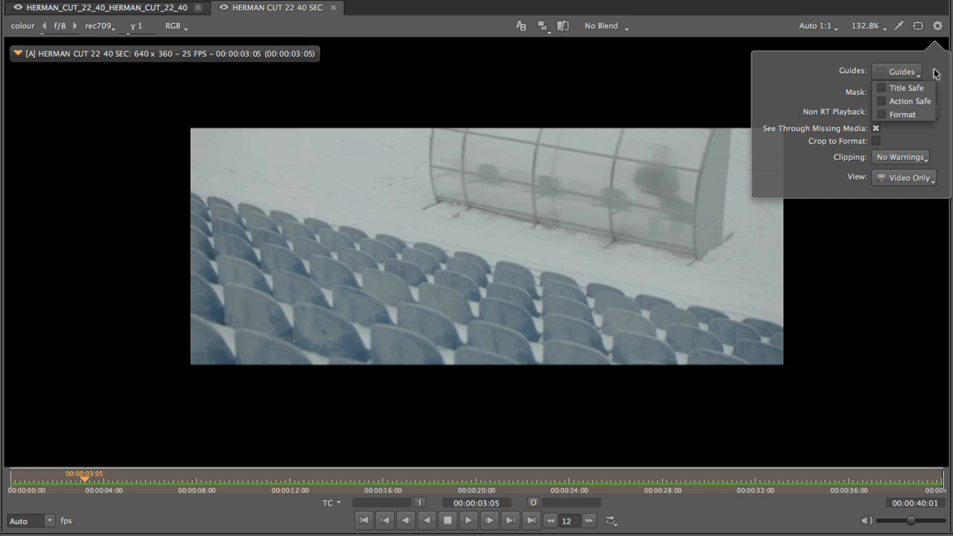
{"action": "left_click", "coordinate": [915, 117]}
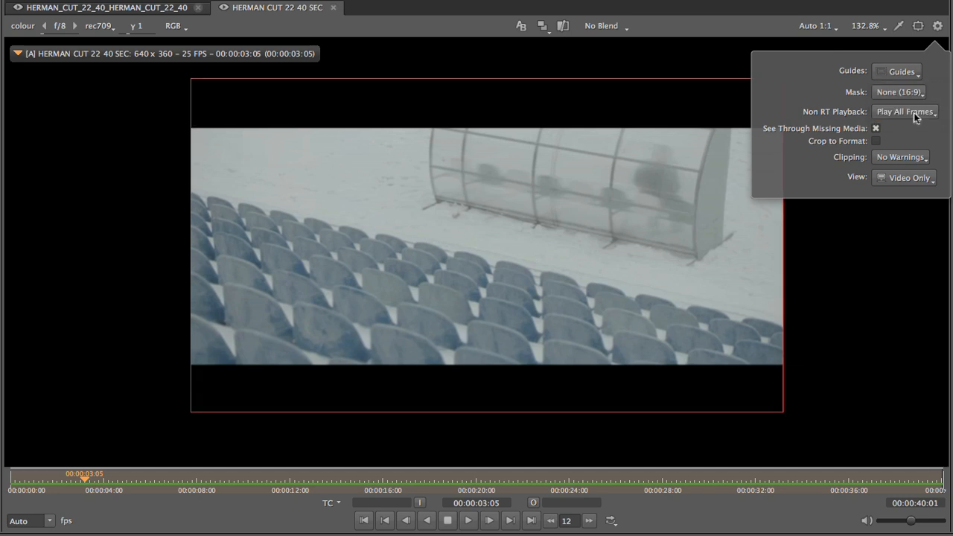
{"action": "left_click", "coordinate": [843, 264]}
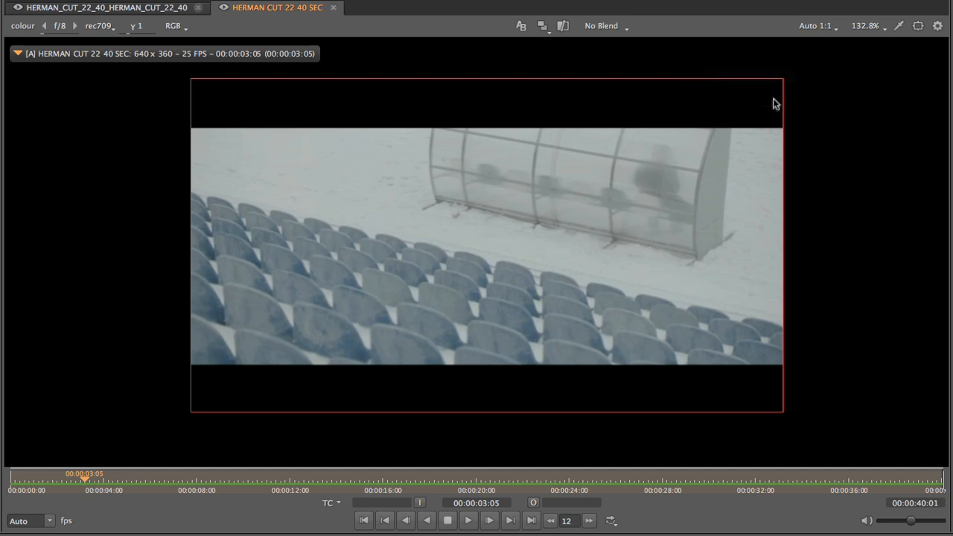
Overlay the Title Safe and Action Safe guides on the offline frame, first one at a time and finally both together
{"action": "left_click", "coordinate": [937, 27]}
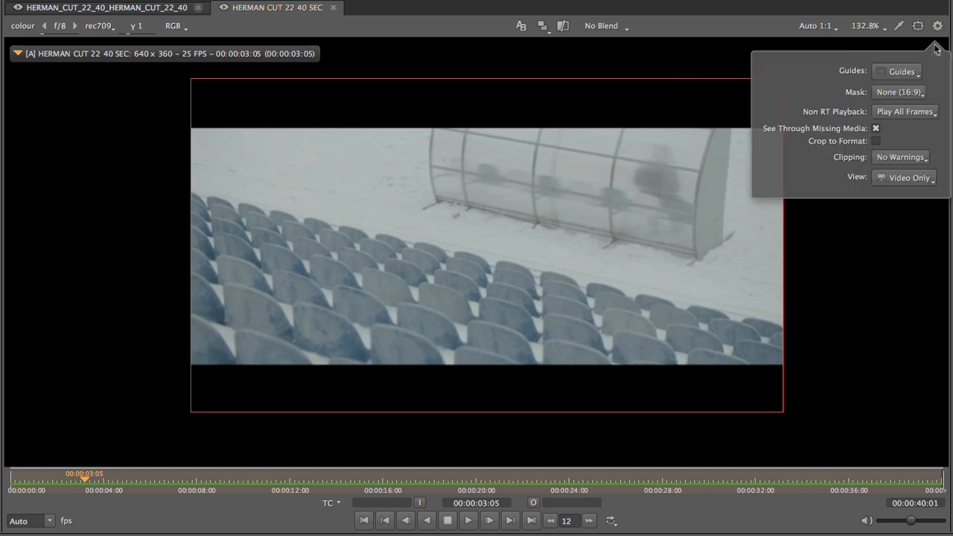
{"action": "left_click", "coordinate": [901, 72]}
{"action": "left_click", "coordinate": [910, 71]}
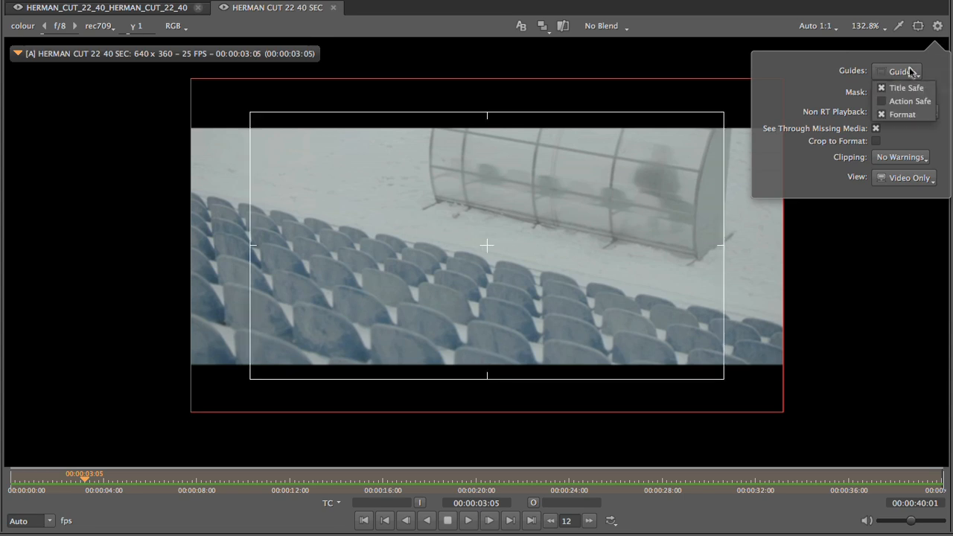
{"action": "left_click", "coordinate": [907, 88]}
{"action": "left_click", "coordinate": [915, 72]}
{"action": "left_click", "coordinate": [910, 101]}
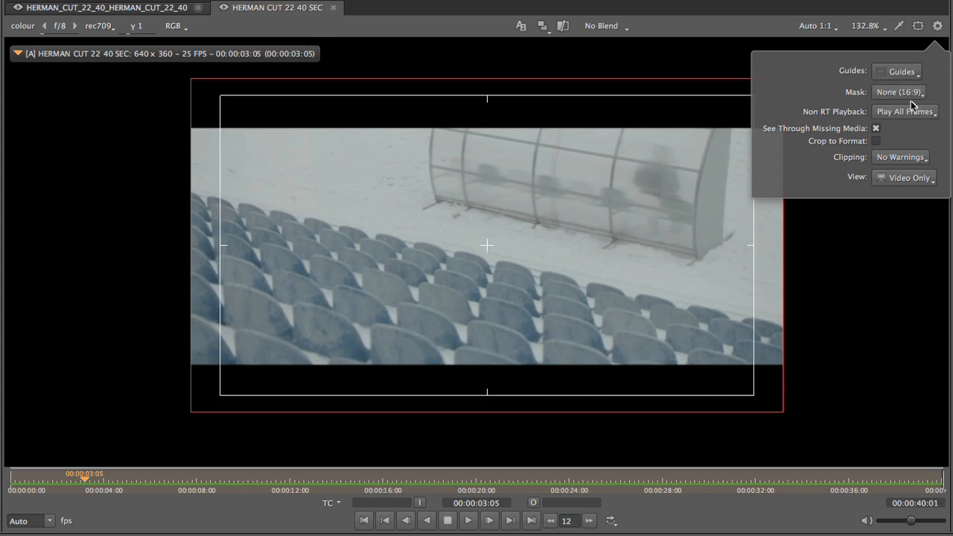
{"action": "left_click", "coordinate": [914, 73]}
{"action": "left_click", "coordinate": [913, 88]}
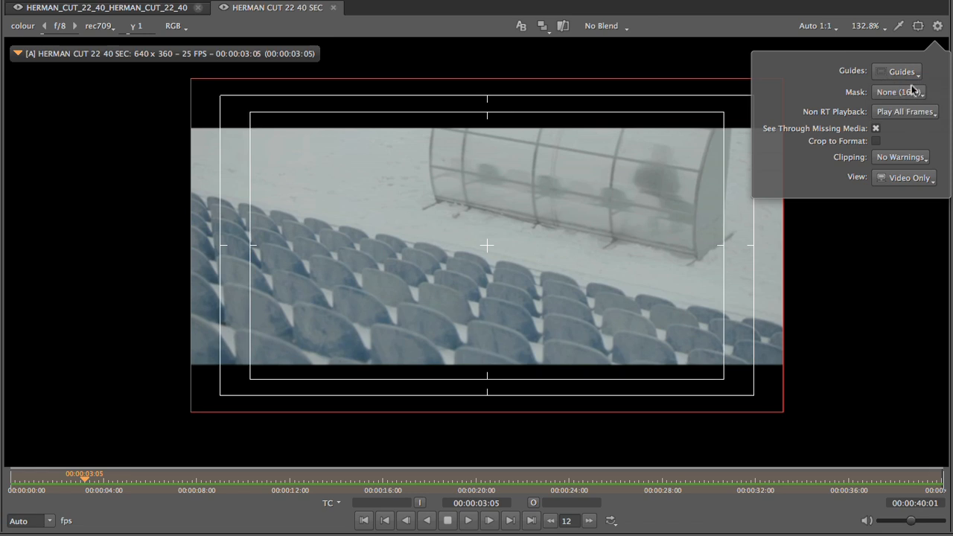
Turn off both the Title Safe and Action Safe guides, keeping only the Format guide
{"action": "left_click", "coordinate": [910, 92]}
{"action": "left_click", "coordinate": [910, 71]}
{"action": "left_click", "coordinate": [910, 72]}
{"action": "left_click", "coordinate": [907, 88]}
{"action": "left_click", "coordinate": [909, 73]}
{"action": "left_click", "coordinate": [910, 101]}
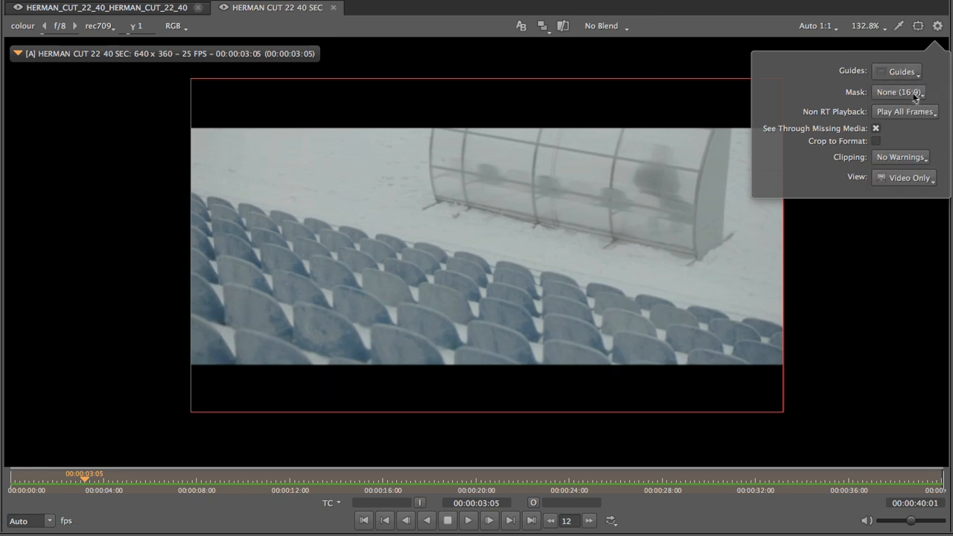
Look through the viewer's mask types and aspect ratios without applying a mask, and close the viewer settings
{"action": "left_click", "coordinate": [915, 96]}
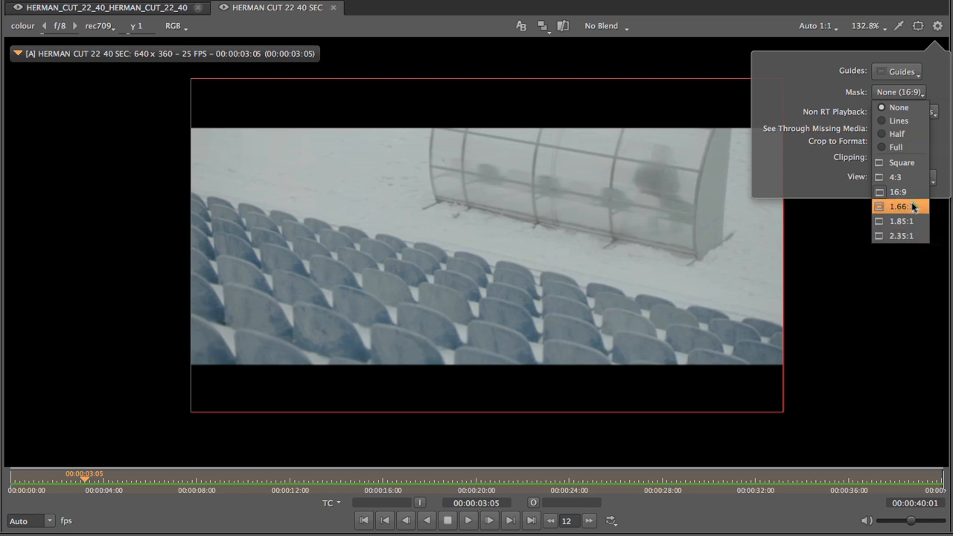
{"action": "left_click", "coordinate": [792, 166]}
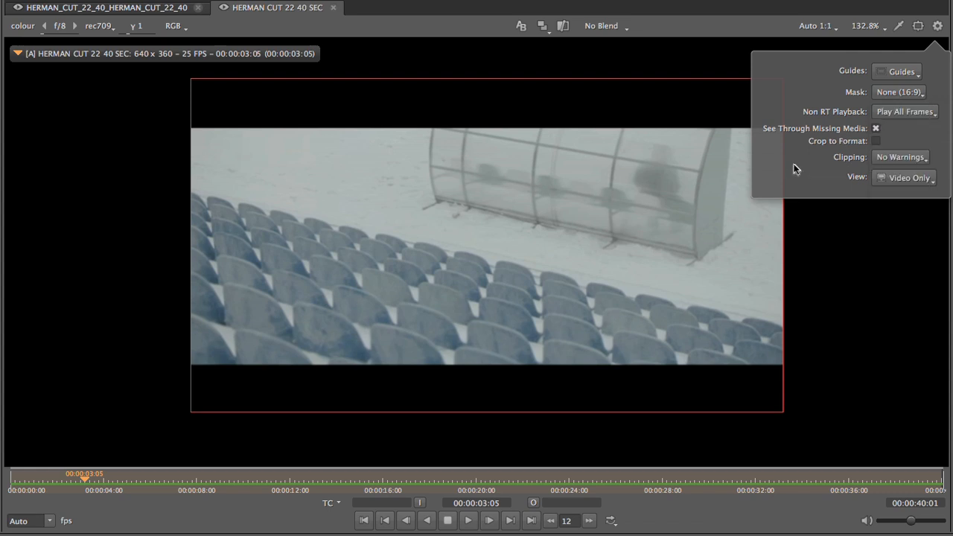
{"action": "left_click", "coordinate": [875, 251]}
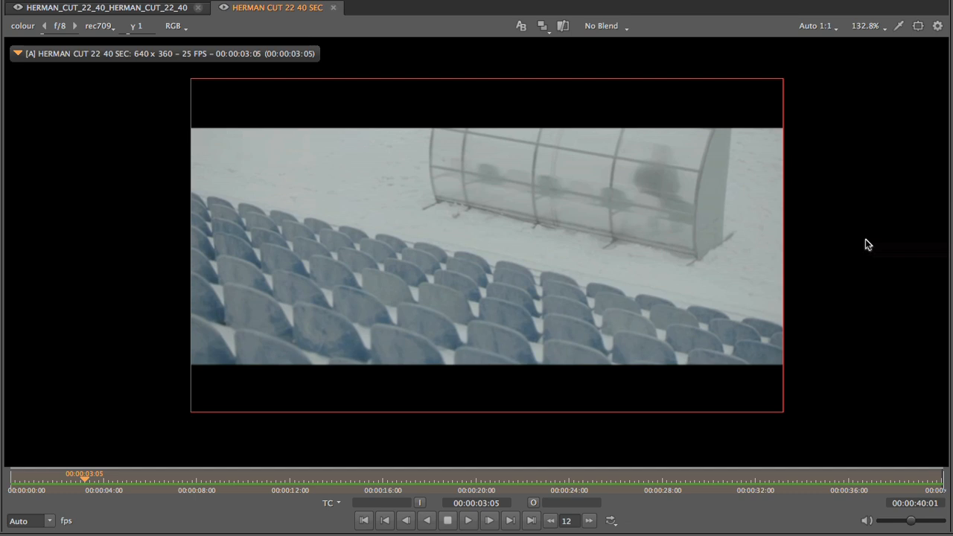
Restore the viewer to the full workspace layout and zoom out until the whole offline frame fits
{"action": "key", "text": "grave"}
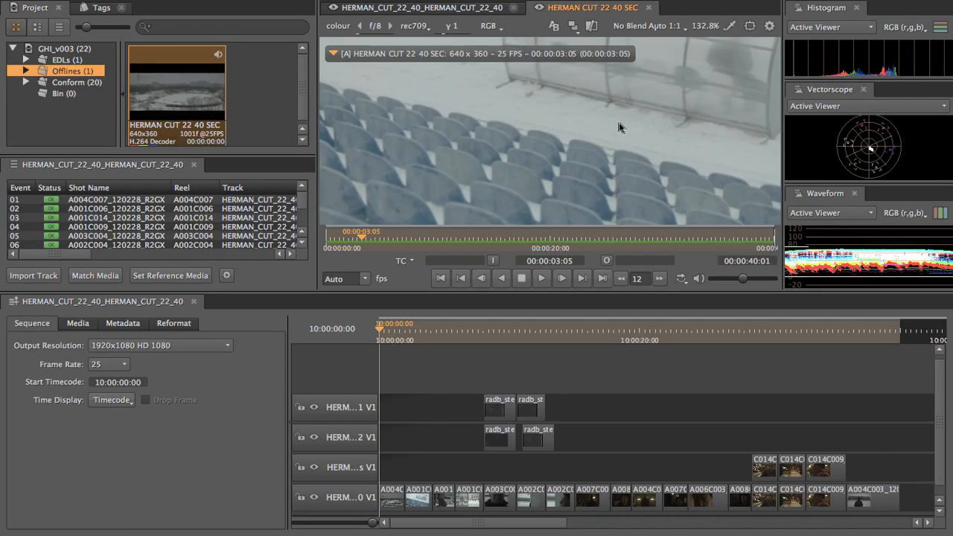
{"action": "scroll", "coordinate": [645, 117], "scroll_direction": "down", "scroll_amount": 4}
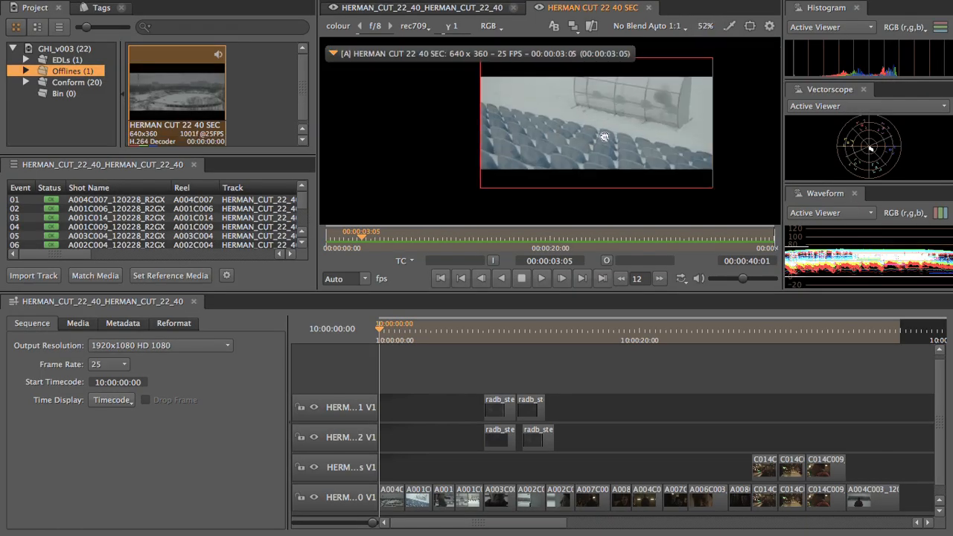
{"action": "left_click_drag", "start_coordinate": [601, 162], "coordinate": [571, 175]}
Set the HERMAN CUT 22 40 SEC offline as the reference media of the HERMAN_CUT_22_40 sequence
{"action": "left_click", "coordinate": [423, 332]}
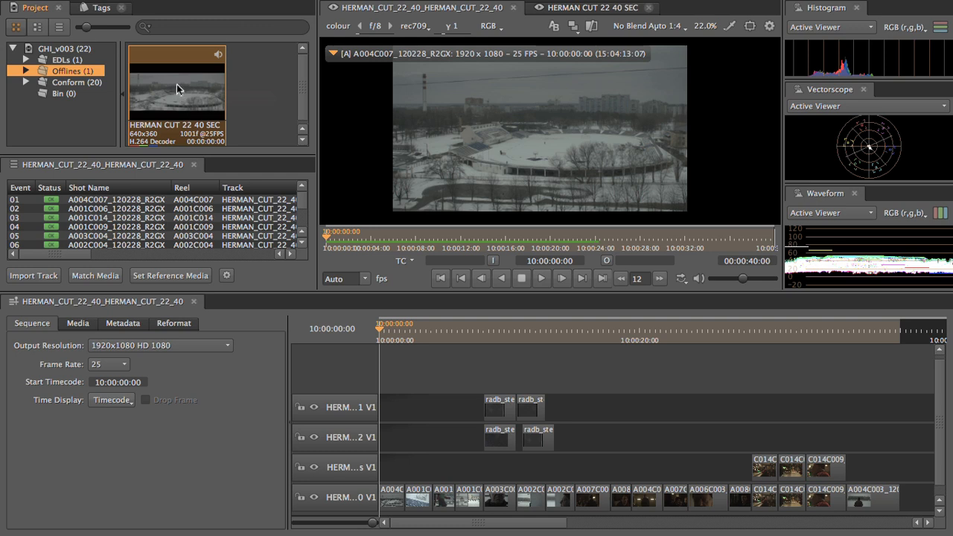
{"action": "left_click_drag", "start_coordinate": [179, 95], "coordinate": [174, 277]}
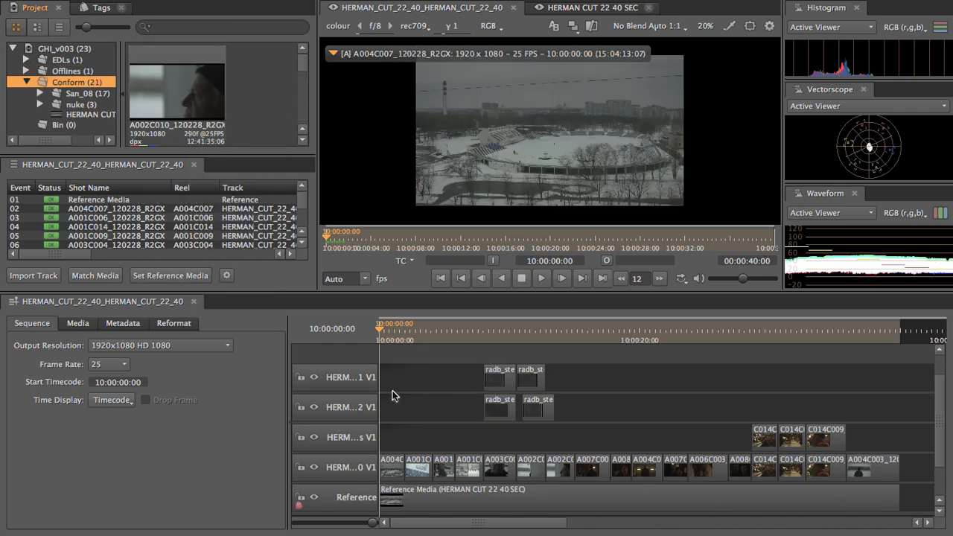
Compare the main conformed track with the reference at 10:00:00:24 and 10:00:03:17 by hiding and showing the track
{"action": "left_click", "coordinate": [391, 335]}
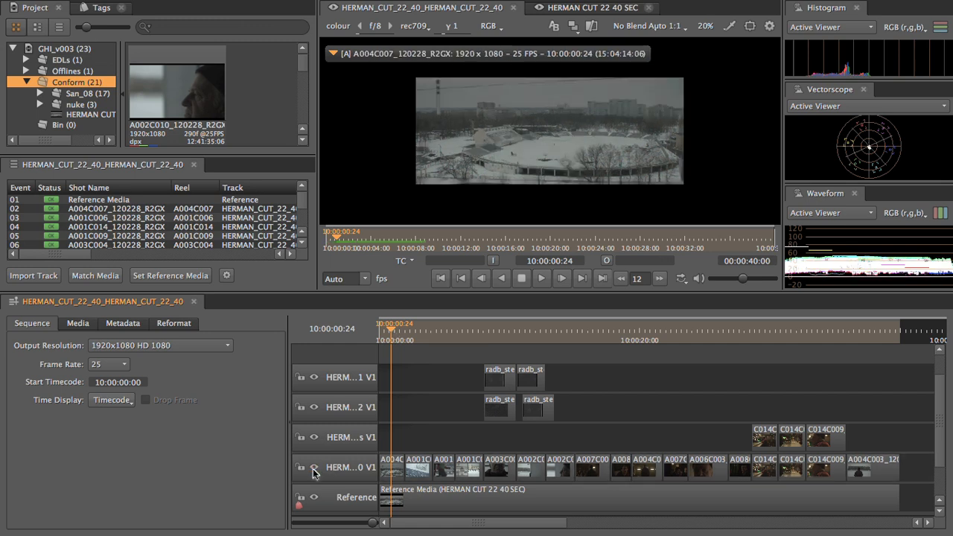
{"action": "left_click", "coordinate": [426, 332]}
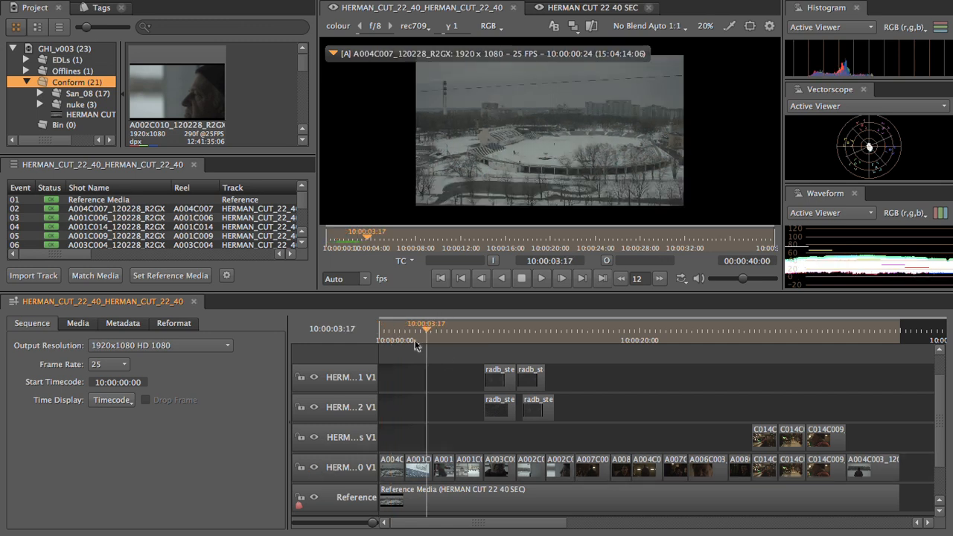
{"action": "left_click", "coordinate": [313, 469]}
{"action": "left_click", "coordinate": [313, 470]}
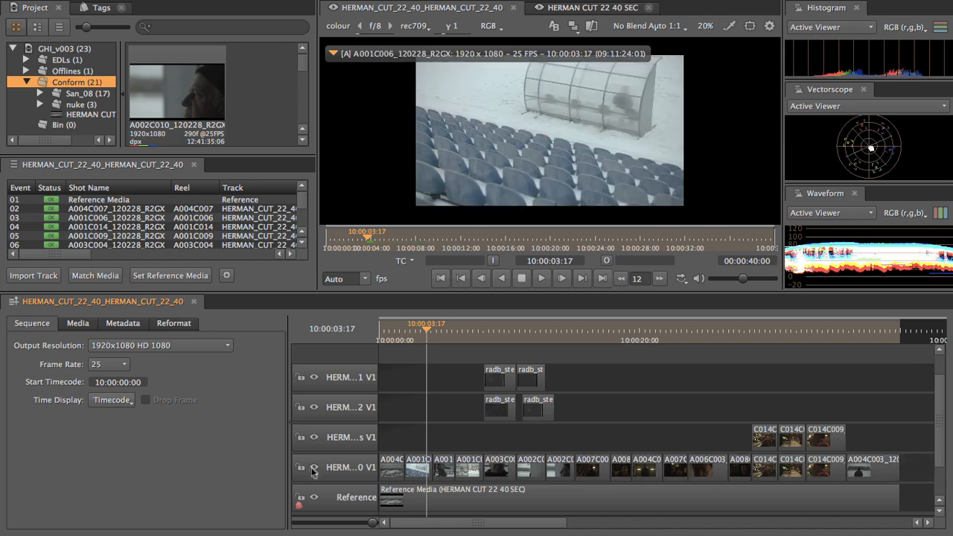
Compare the main conformed track with the reference at 10:00:06:05 and 10:00:14:06 by toggling the track's visibility
{"action": "left_click", "coordinate": [459, 330]}
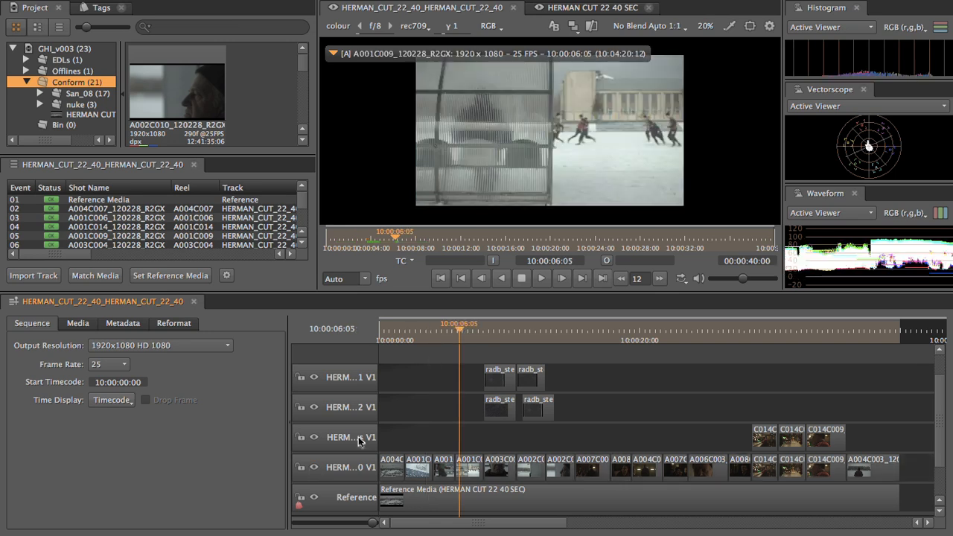
{"action": "left_click", "coordinate": [314, 469]}
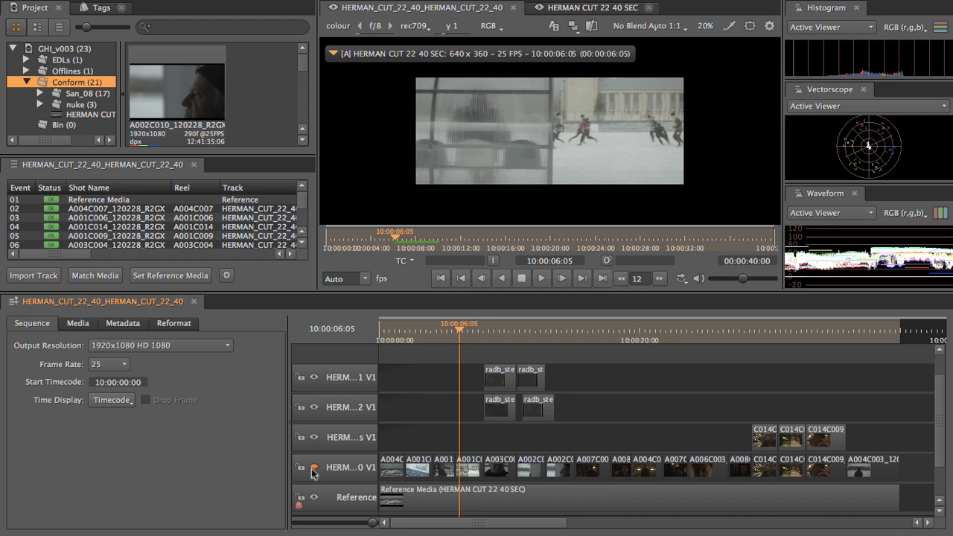
{"action": "left_click", "coordinate": [314, 469]}
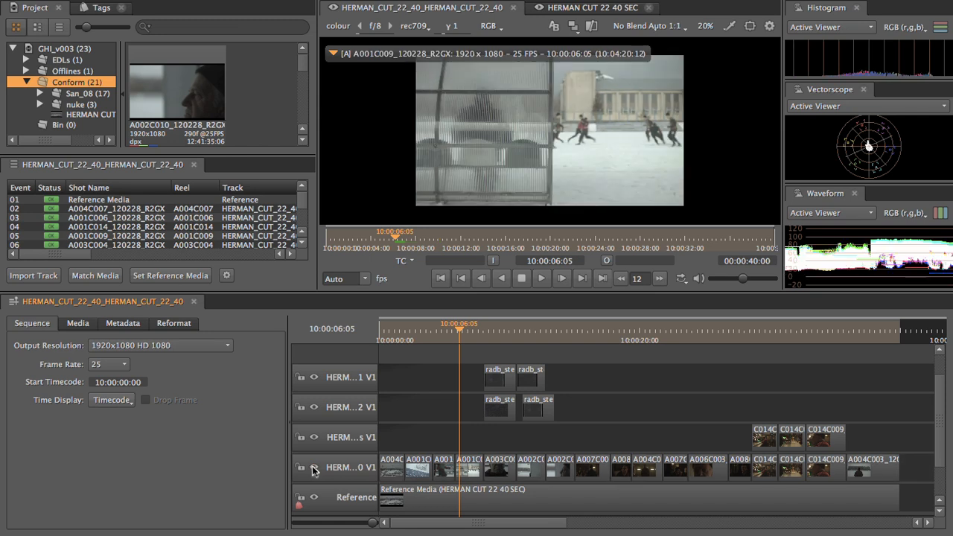
{"action": "left_click", "coordinate": [564, 333]}
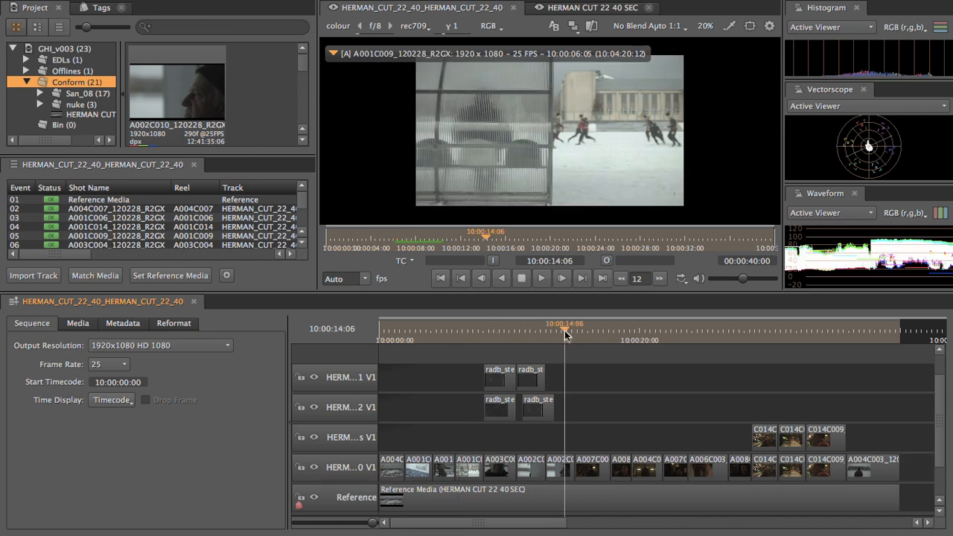
{"action": "left_click", "coordinate": [313, 469]}
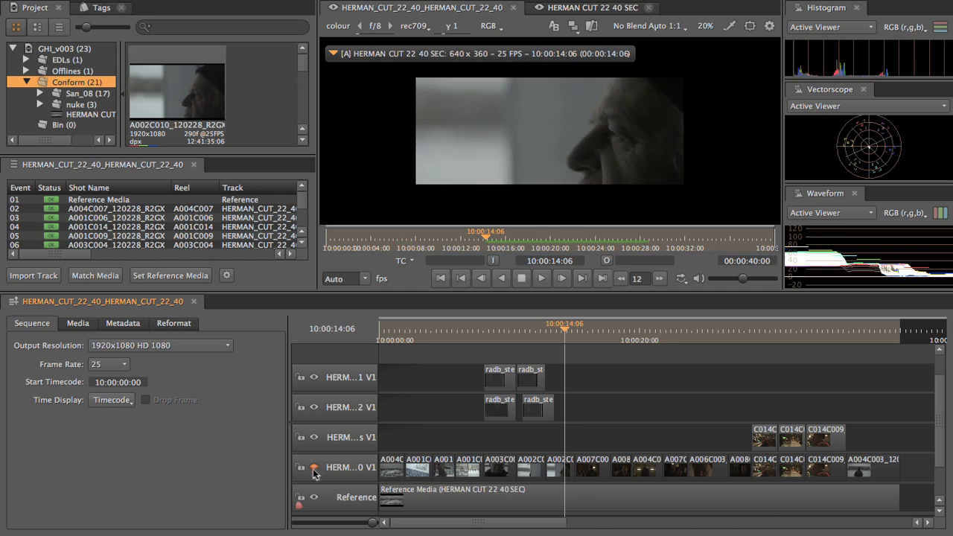
{"action": "left_click", "coordinate": [313, 469]}
Scrub across the opening shots and compare the stadium seats shot with the reference at 10:00:03:10, leaving the main track visible
{"action": "left_click_drag", "start_coordinate": [399, 334], "coordinate": [498, 334]}
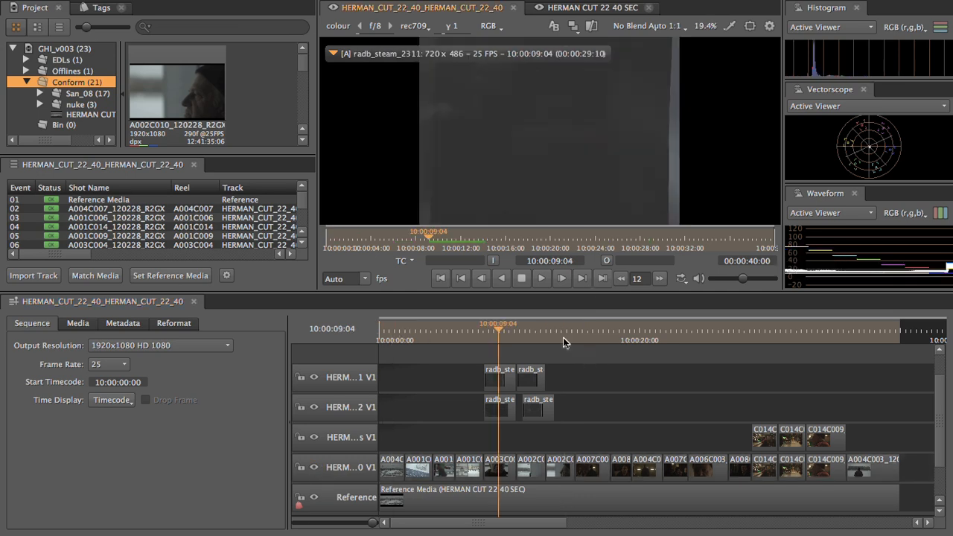
{"action": "left_click", "coordinate": [565, 333]}
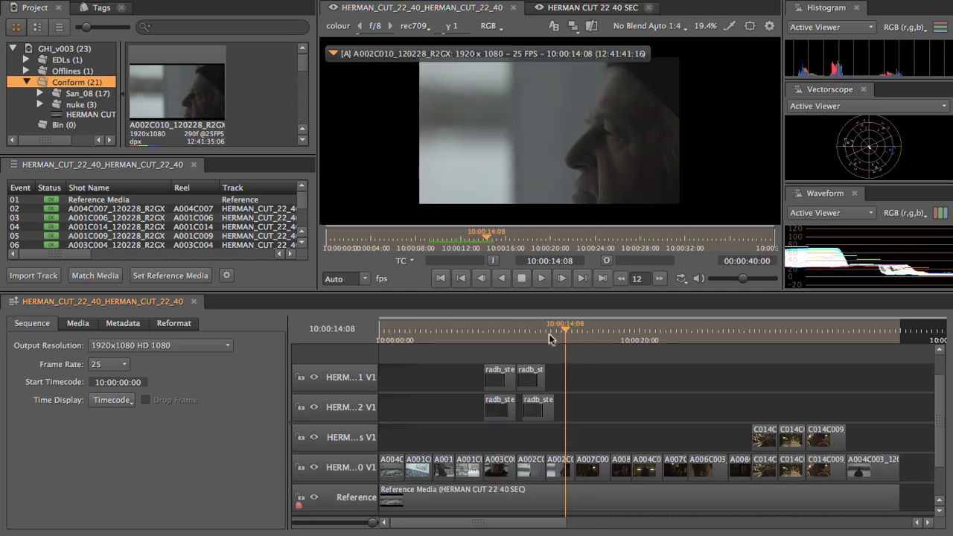
{"action": "left_click", "coordinate": [427, 339]}
{"action": "left_click", "coordinate": [439, 333]}
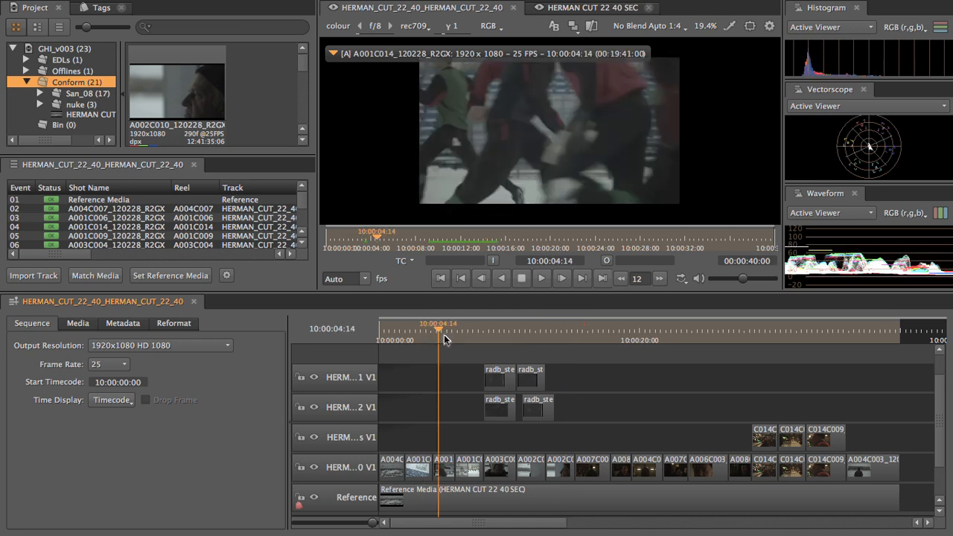
{"action": "left_click_drag", "start_coordinate": [450, 332], "coordinate": [466, 333]}
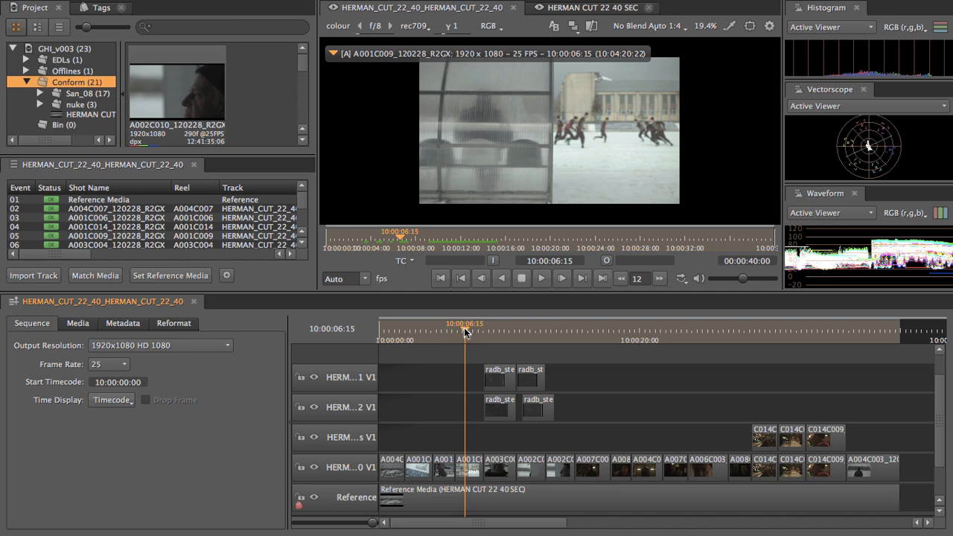
{"action": "left_click_drag", "start_coordinate": [399, 335], "coordinate": [426, 335]}
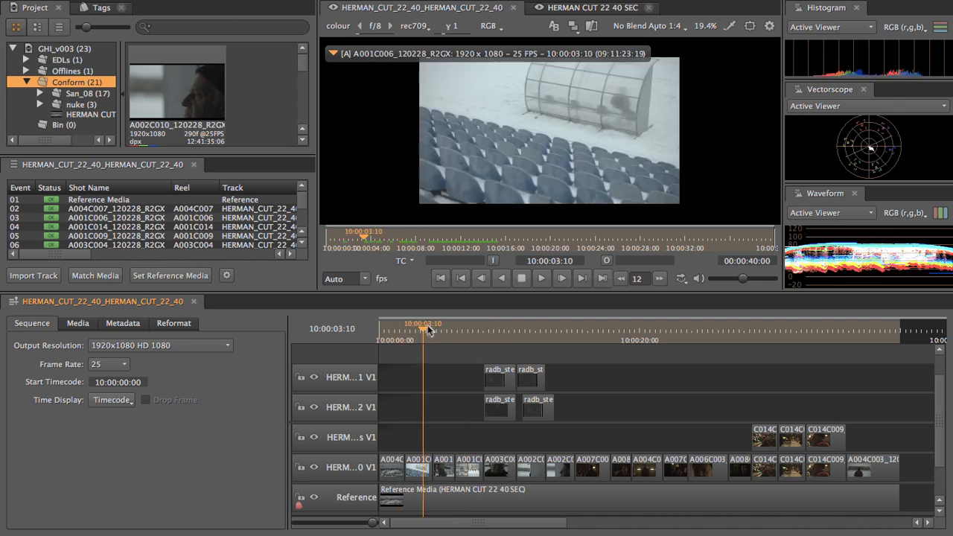
{"action": "left_click", "coordinate": [314, 467]}
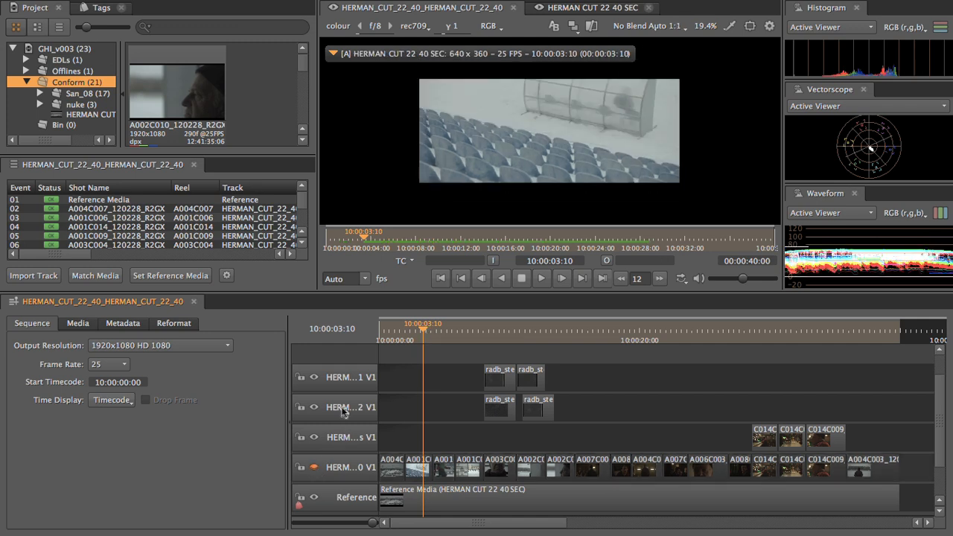
{"action": "left_click", "coordinate": [316, 470]}
Examine the radb_steam clips on the upper tracks by playing from about 10:00:08:21 to 10:00:10:06 and viewing the frame at 10:00:11:11
{"action": "left_click", "coordinate": [494, 336]}
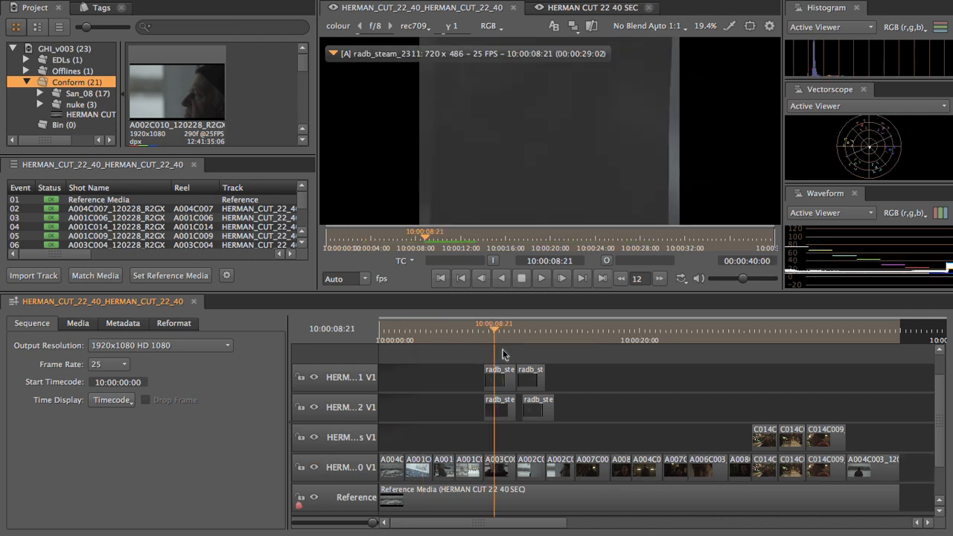
{"action": "left_click", "coordinate": [500, 367]}
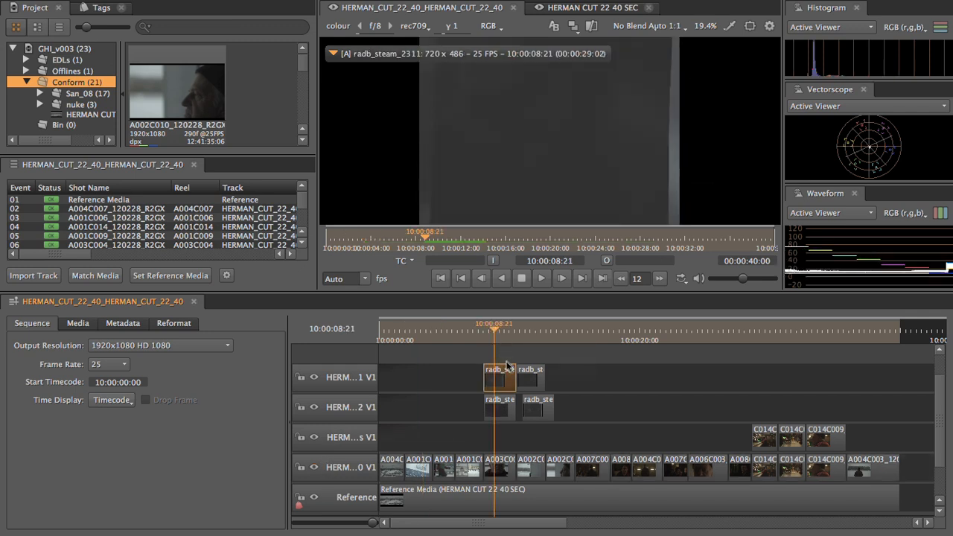
{"action": "left_click_drag", "start_coordinate": [505, 333], "coordinate": [492, 339]}
{"action": "key", "text": "space"}
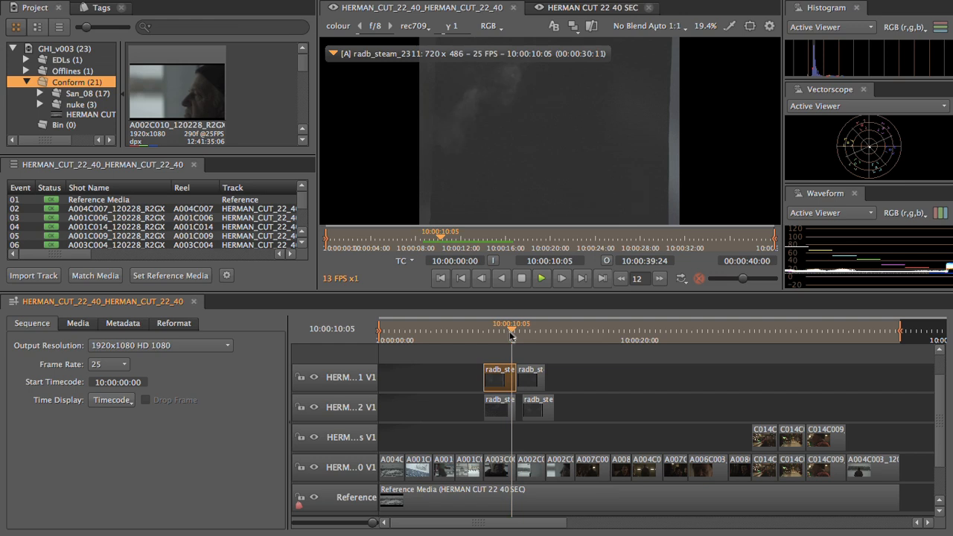
{"action": "key", "text": "space"}
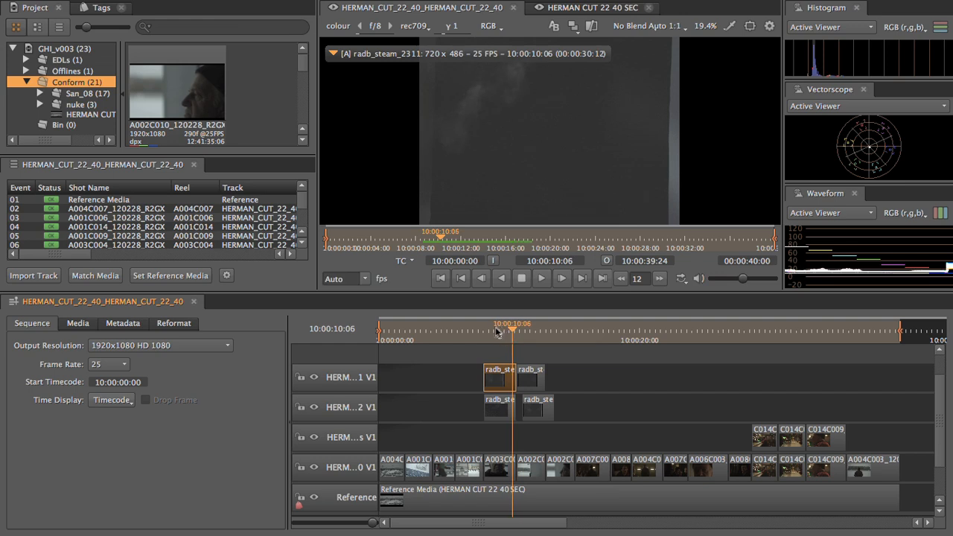
{"action": "left_click", "coordinate": [527, 329]}
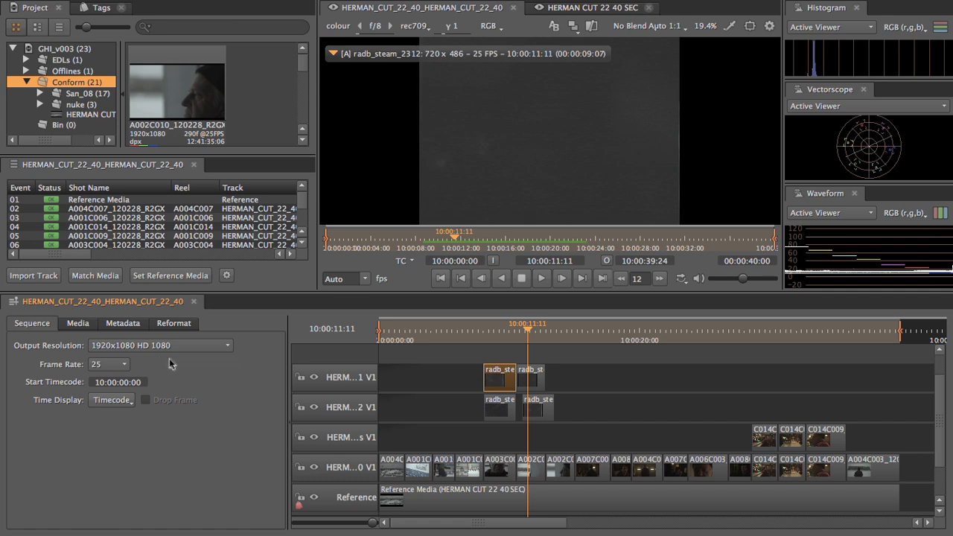
Play the first radb_steam clip on the uppermost track from 10:00:08:19 and stop at 10:00:09:07
{"action": "left_click", "coordinate": [492, 336]}
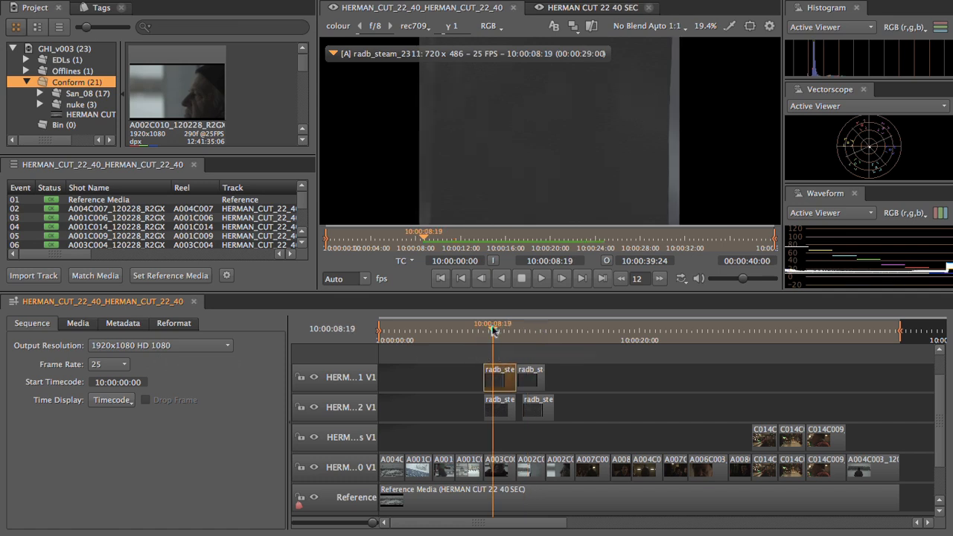
{"action": "left_click", "coordinate": [504, 351]}
{"action": "key", "text": "space"}
{"action": "key", "text": "space"}
{"action": "left_click", "coordinate": [506, 372]}
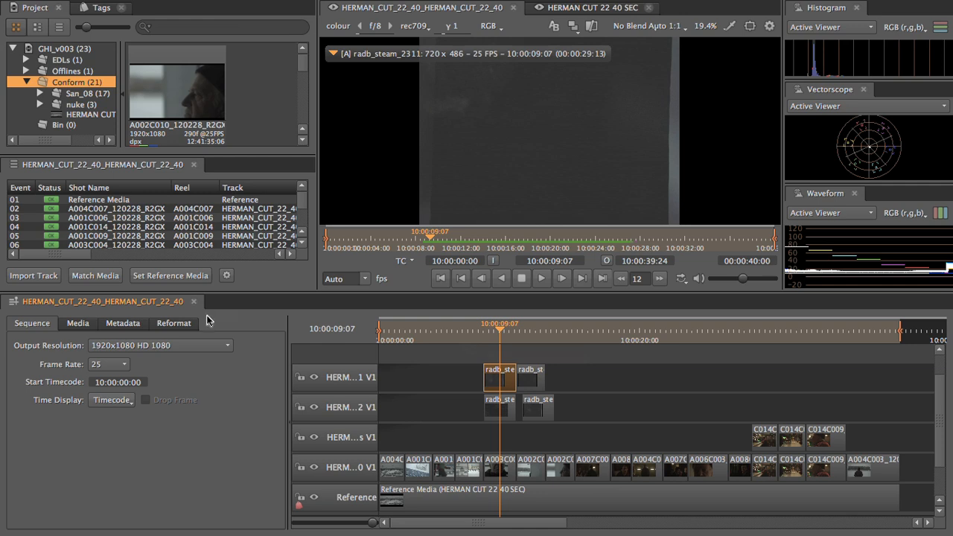
Try the Scale and Disabled reformat types on the radb_steam_2311 clip, then return it to To Format
{"action": "left_click", "coordinate": [178, 328]}
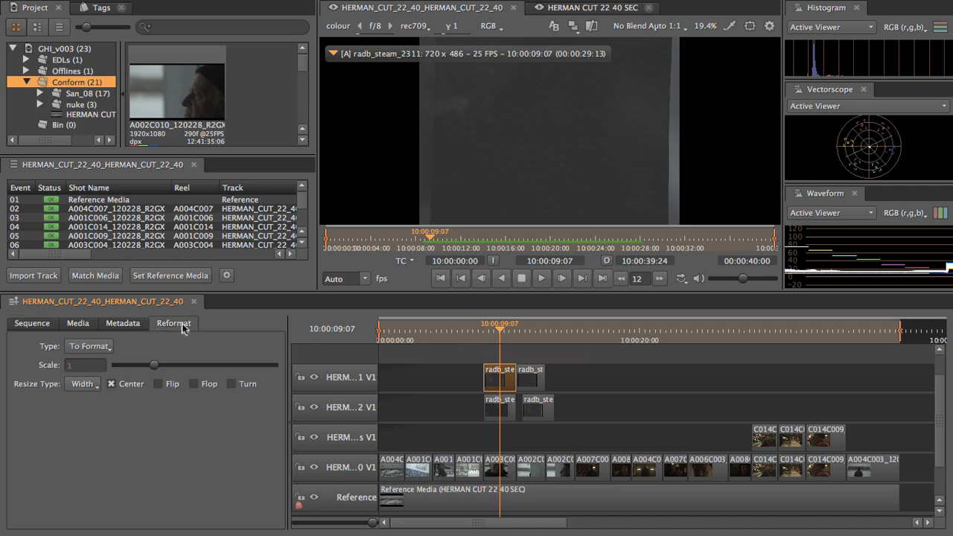
{"action": "left_click", "coordinate": [102, 353]}
{"action": "left_click", "coordinate": [86, 386]}
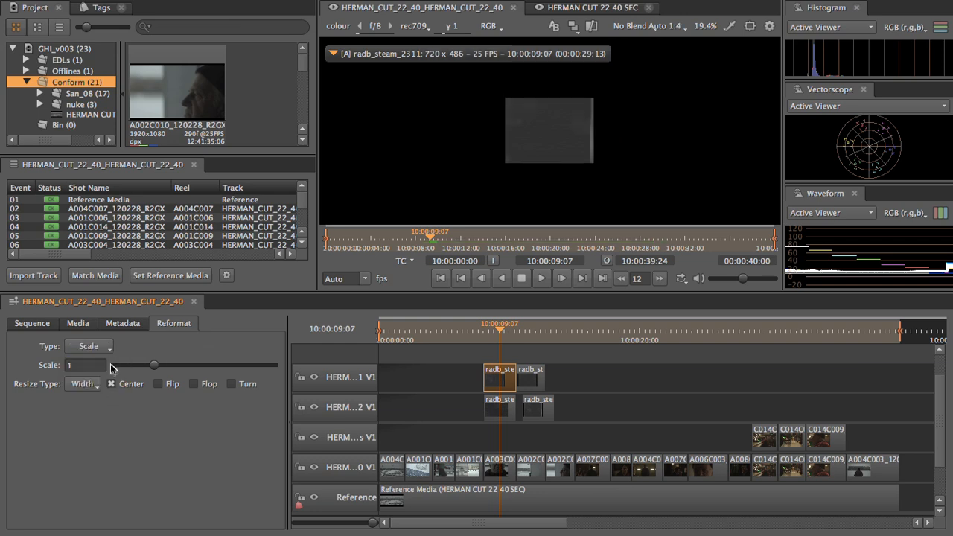
{"action": "left_click", "coordinate": [98, 352]}
{"action": "left_click", "coordinate": [93, 387]}
{"action": "left_click", "coordinate": [104, 353]}
{"action": "left_click", "coordinate": [104, 363]}
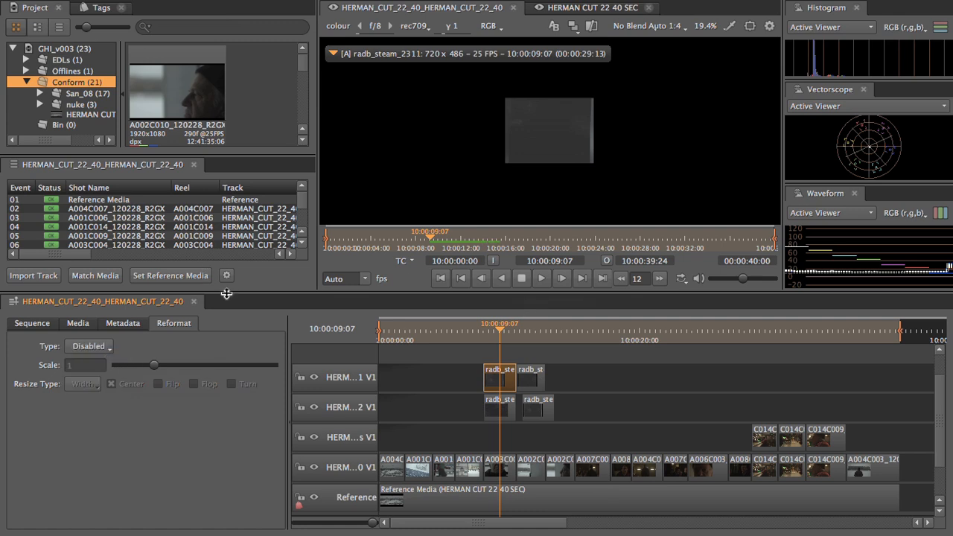
{"action": "left_click", "coordinate": [106, 350]}
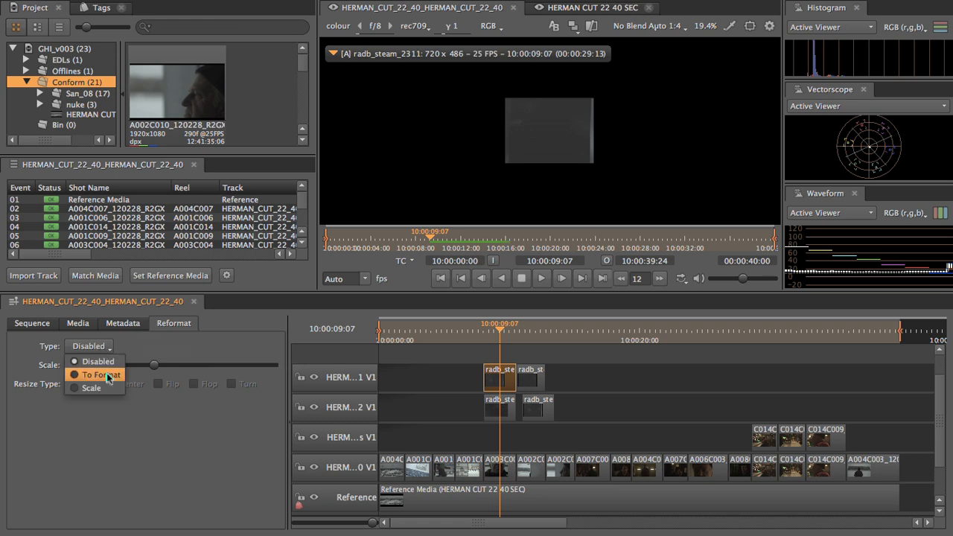
{"action": "left_click", "coordinate": [109, 379]}
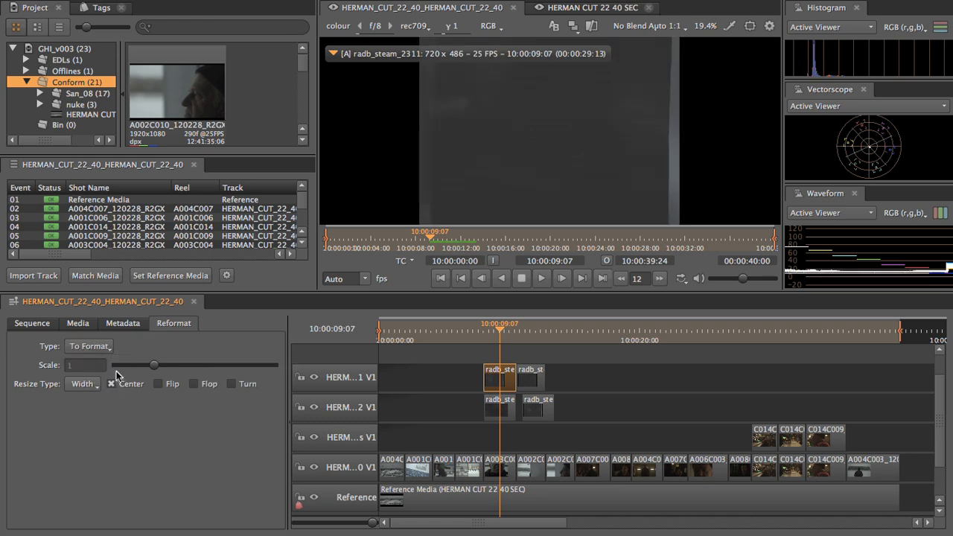
Try the Scale reformat type on the radb_steam_2311 clip with a scale of about 1.5661
{"action": "left_click", "coordinate": [107, 348]}
{"action": "left_click", "coordinate": [92, 388]}
{"action": "left_click_drag", "start_coordinate": [157, 366], "coordinate": [181, 365]}
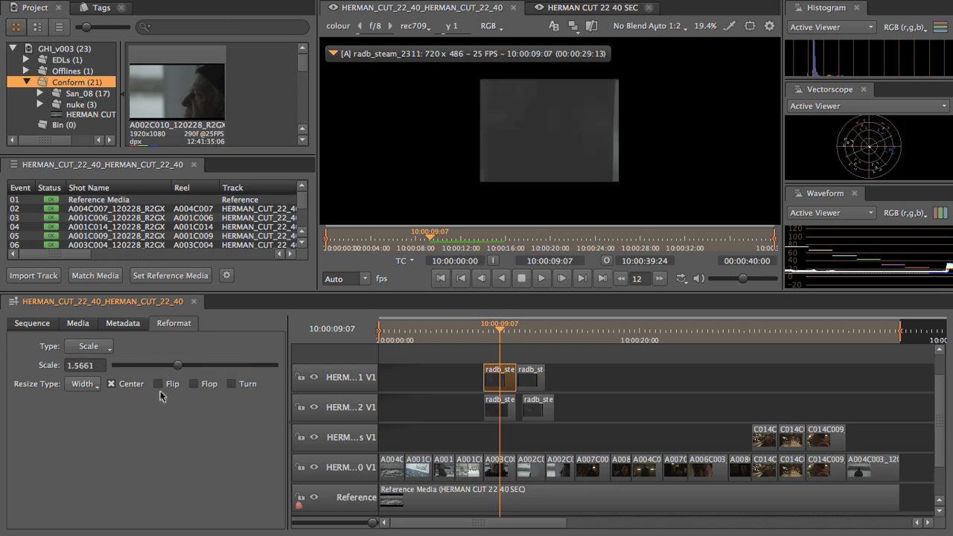
Try the Flip, Flop and Turn options on the scaled radb_steam_2311 clip, switching each on and off again
{"action": "left_click", "coordinate": [159, 384]}
{"action": "left_click", "coordinate": [160, 383]}
{"action": "left_click", "coordinate": [195, 384]}
{"action": "left_click", "coordinate": [196, 384]}
{"action": "left_click", "coordinate": [232, 384]}
{"action": "left_click", "coordinate": [232, 385]}
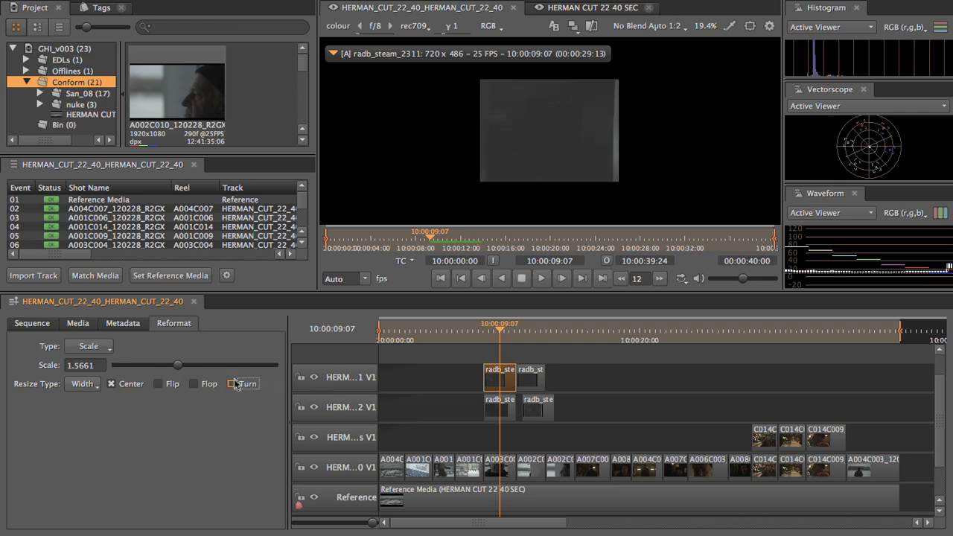
Review the resize types, keep Width, and set the radb_steam_2311 clip's reformat type back to To Format
{"action": "left_click", "coordinate": [88, 386]}
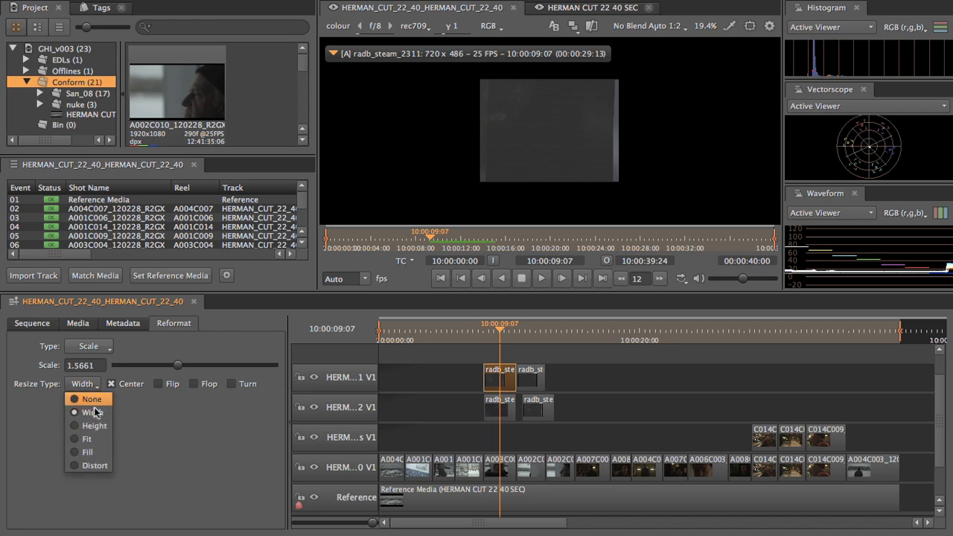
{"action": "left_click", "coordinate": [156, 440]}
{"action": "left_click", "coordinate": [89, 346]}
{"action": "left_click", "coordinate": [111, 373]}
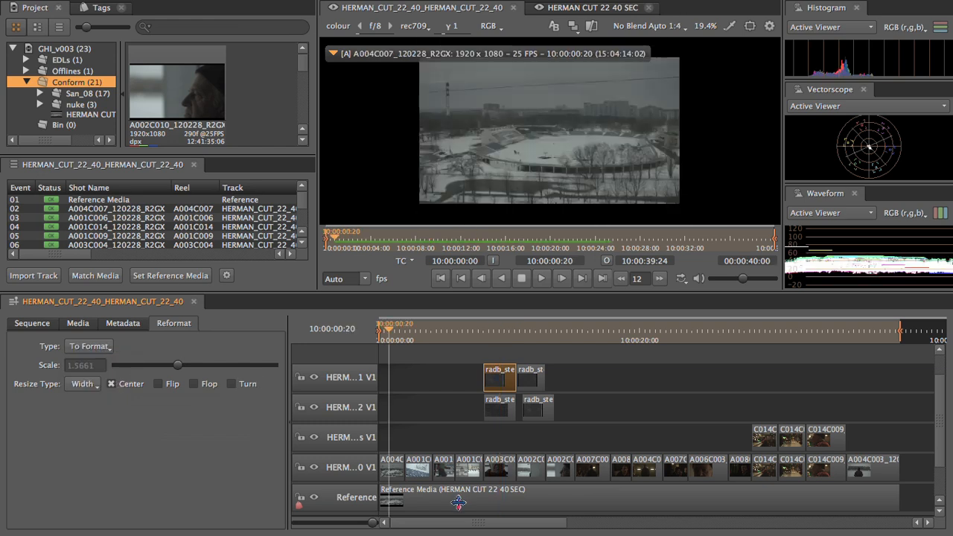
Maximise the timeline, select the Reference Media video clip, and place the playhead at 10:00:01:23
{"action": "left_click", "coordinate": [417, 333]}
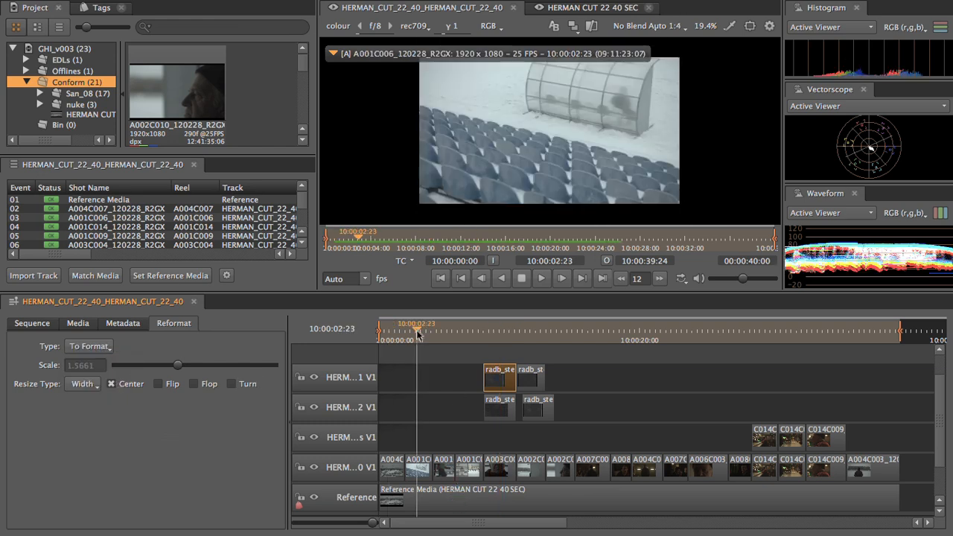
{"action": "key", "text": "grave"}
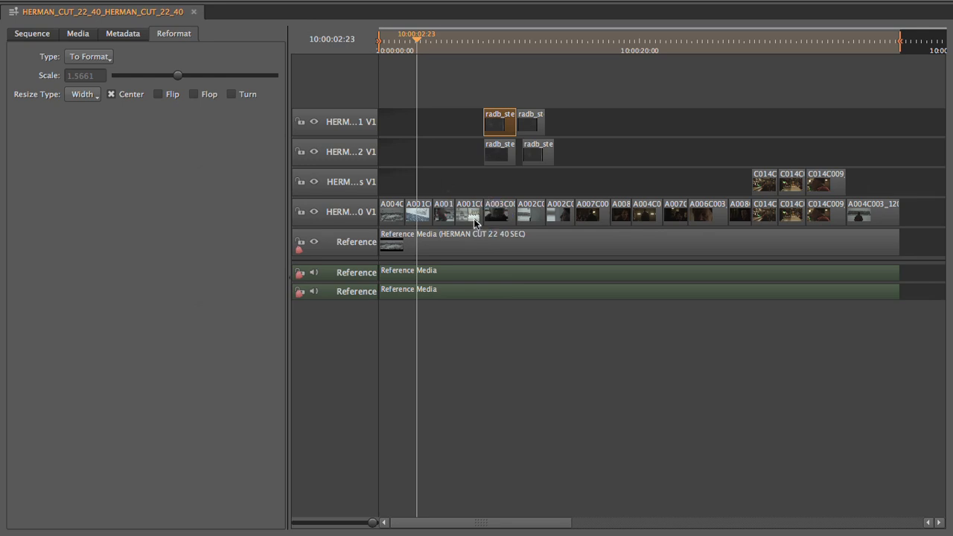
{"action": "left_click_drag", "start_coordinate": [439, 42], "coordinate": [443, 53]}
{"action": "left_click", "coordinate": [482, 241]}
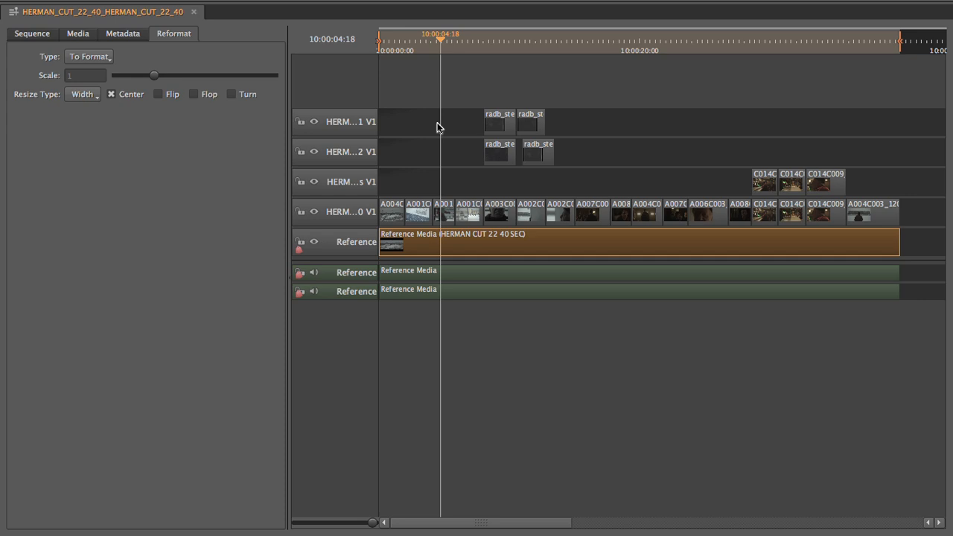
{"action": "key", "text": "minus"}
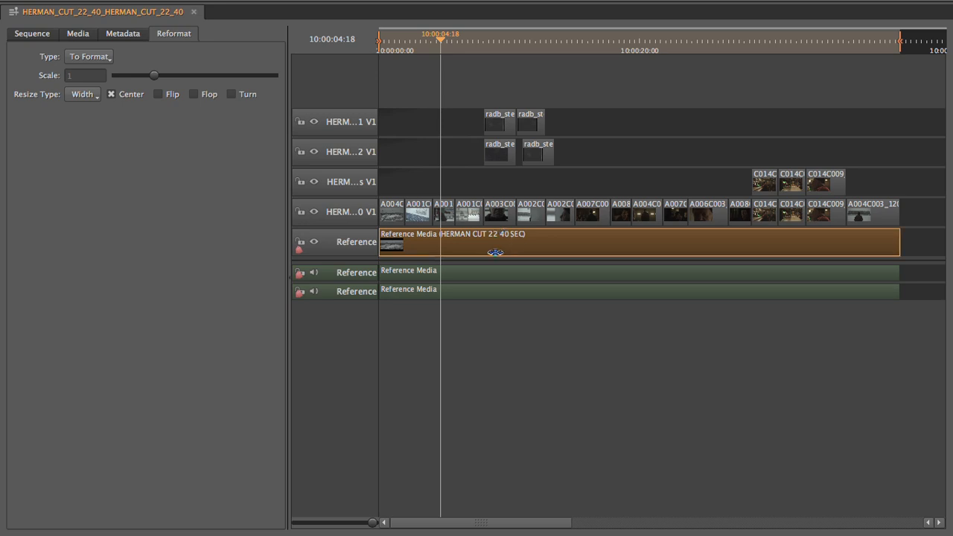
{"action": "left_click", "coordinate": [394, 39]}
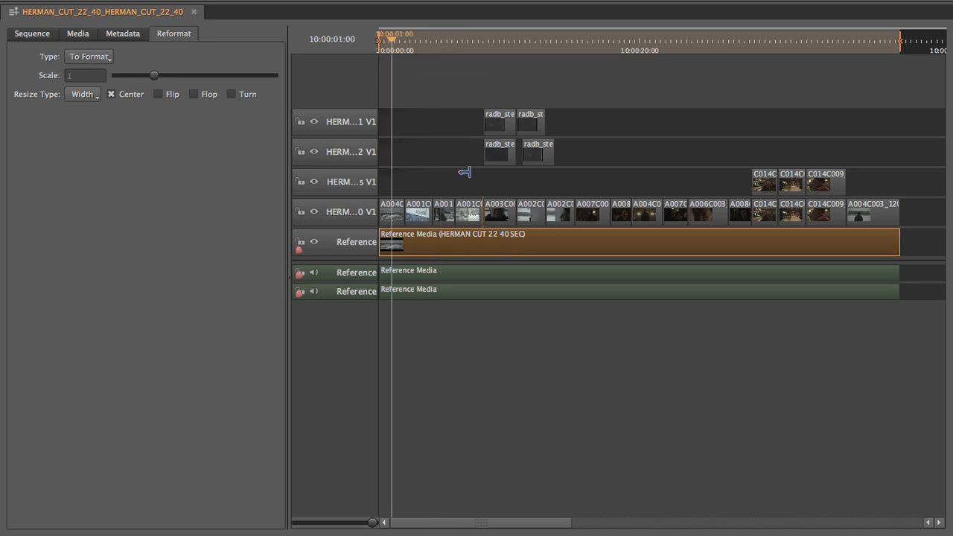
{"action": "left_click", "coordinate": [404, 50]}
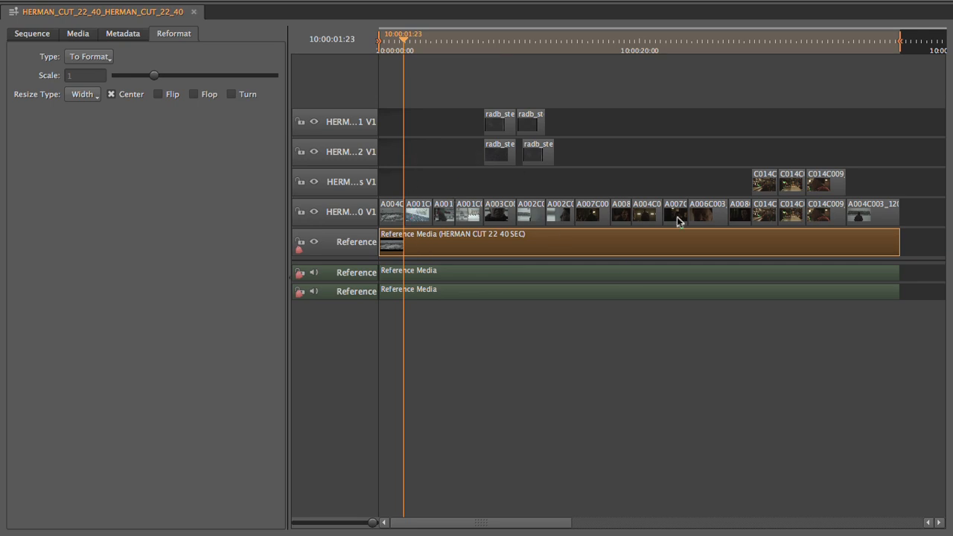
Start Copy Cuts for the Reference Media clip, keep All Cuts as the cuts to copy, and move the dialog clear of the tracks
{"action": "right_click", "coordinate": [538, 237]}
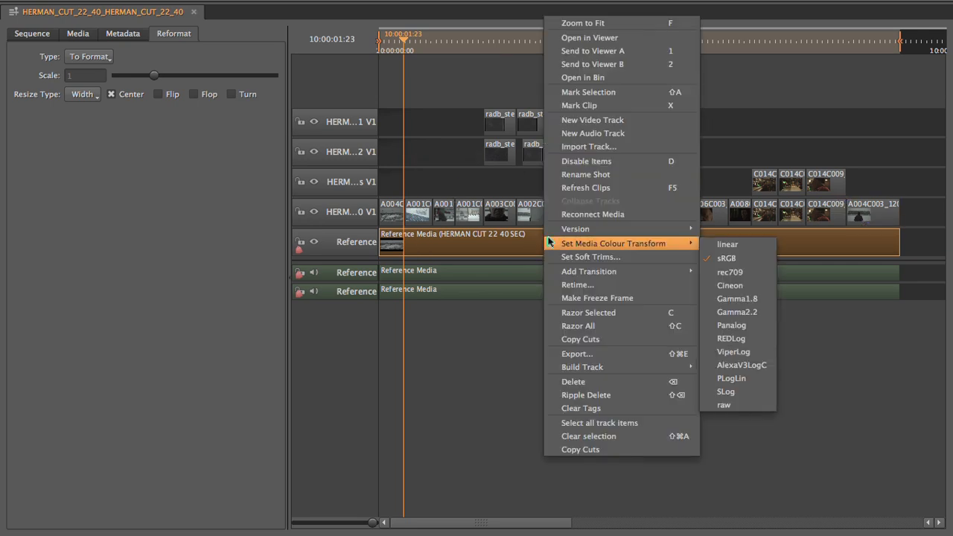
{"action": "left_click", "coordinate": [617, 451]}
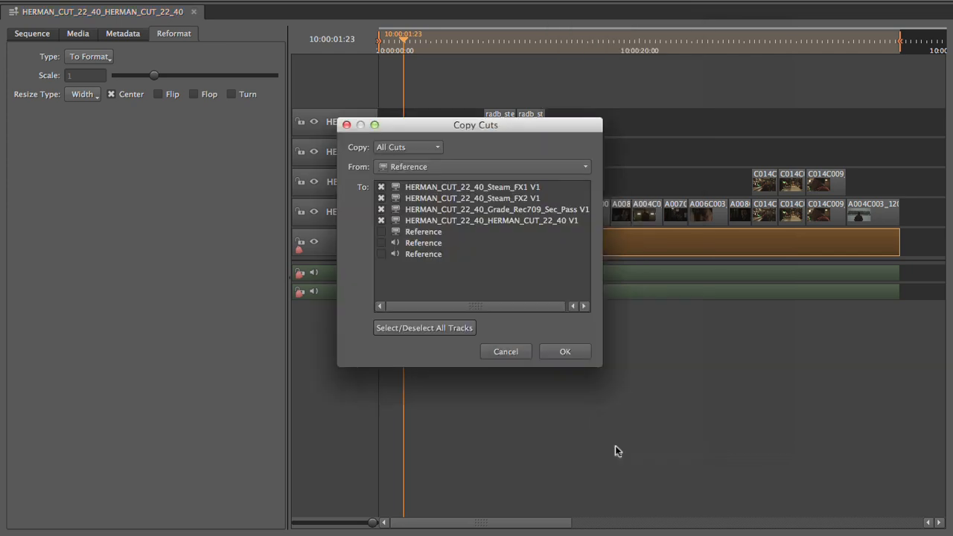
{"action": "left_click_drag", "start_coordinate": [447, 125], "coordinate": [236, 100]}
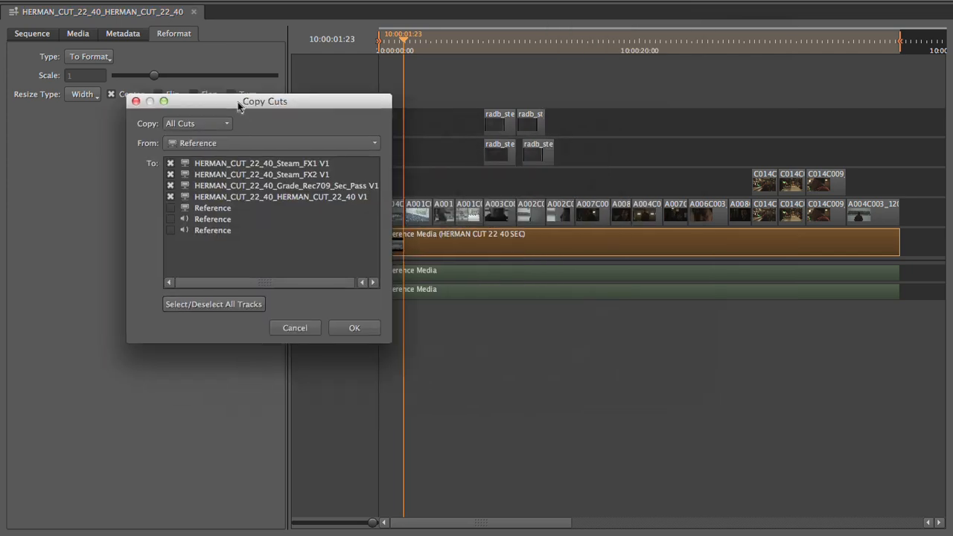
{"action": "left_click_drag", "start_coordinate": [309, 105], "coordinate": [247, 123]}
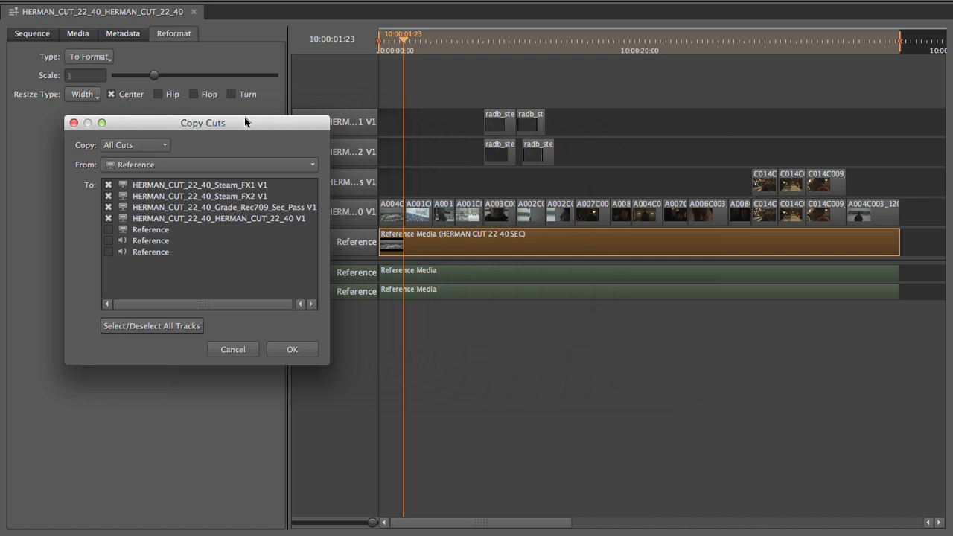
{"action": "left_click", "coordinate": [163, 146]}
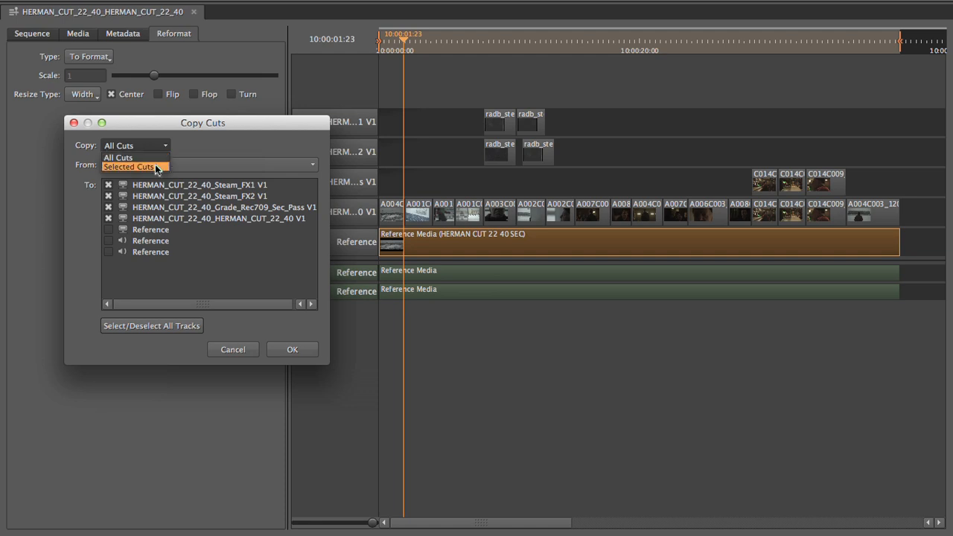
{"action": "left_click", "coordinate": [203, 148]}
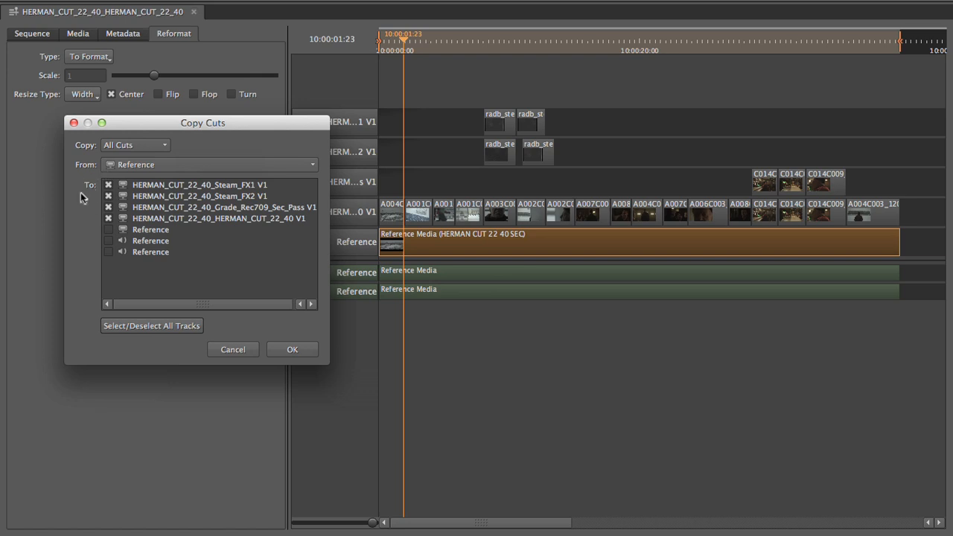
Copy all cuts from the HERMAN_CUT_22_40_HERMAN_CUT_22_40 V1 track to the Reference video track only
{"action": "left_click", "coordinate": [149, 165]}
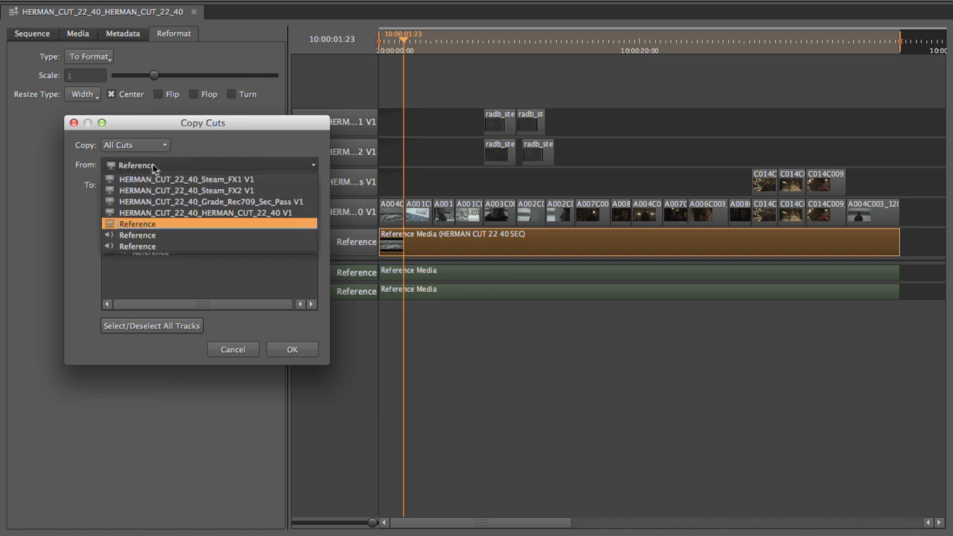
{"action": "left_click", "coordinate": [196, 215]}
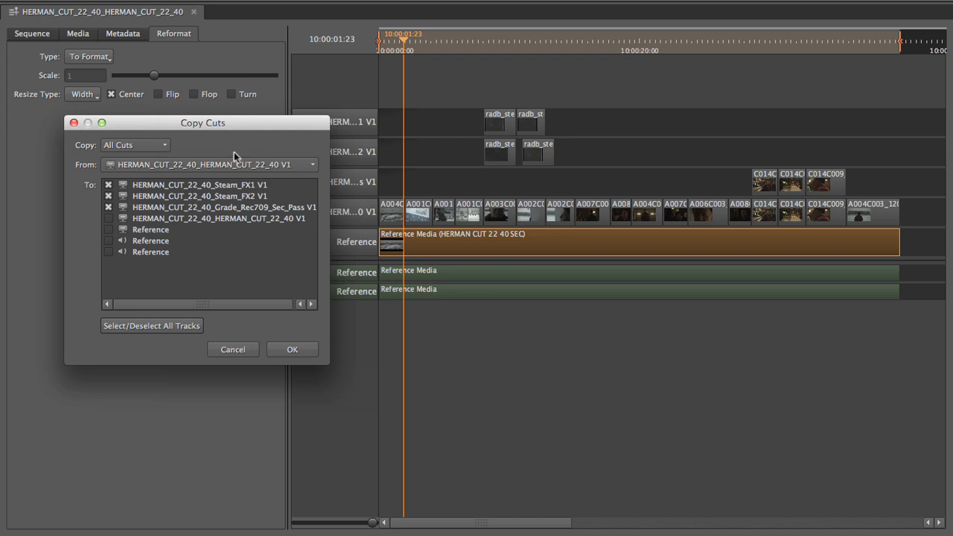
{"action": "left_click", "coordinate": [109, 186]}
{"action": "left_click", "coordinate": [109, 196]}
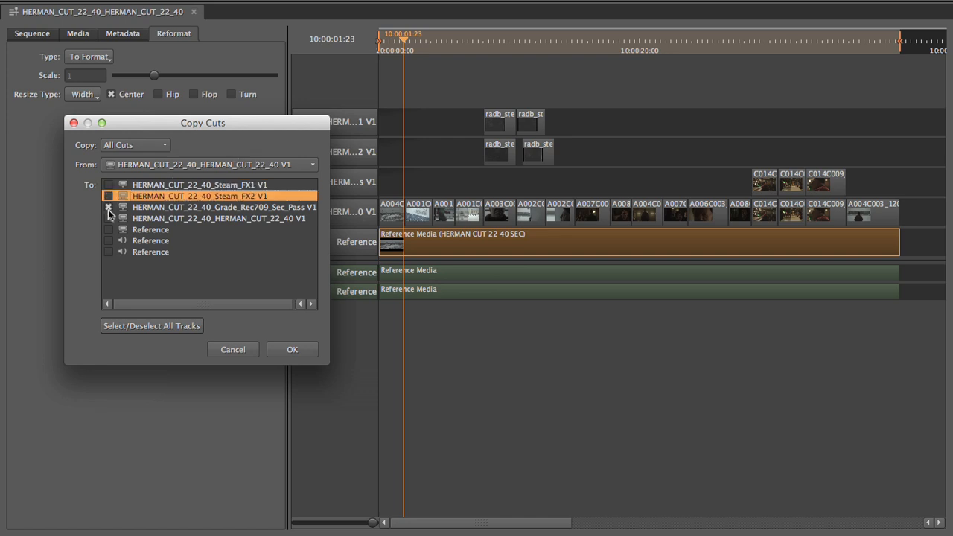
{"action": "left_click", "coordinate": [109, 207]}
{"action": "left_click", "coordinate": [109, 230]}
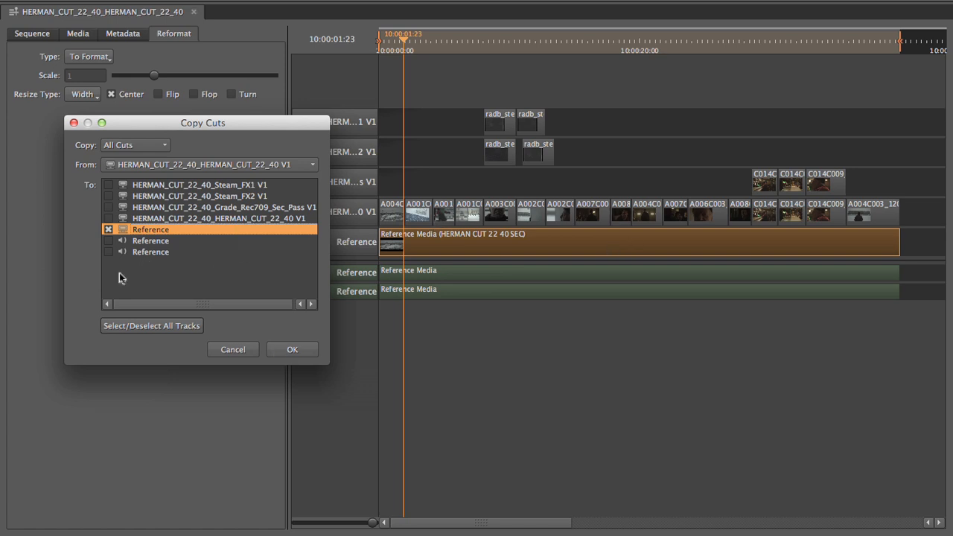
{"action": "left_click", "coordinate": [302, 353]}
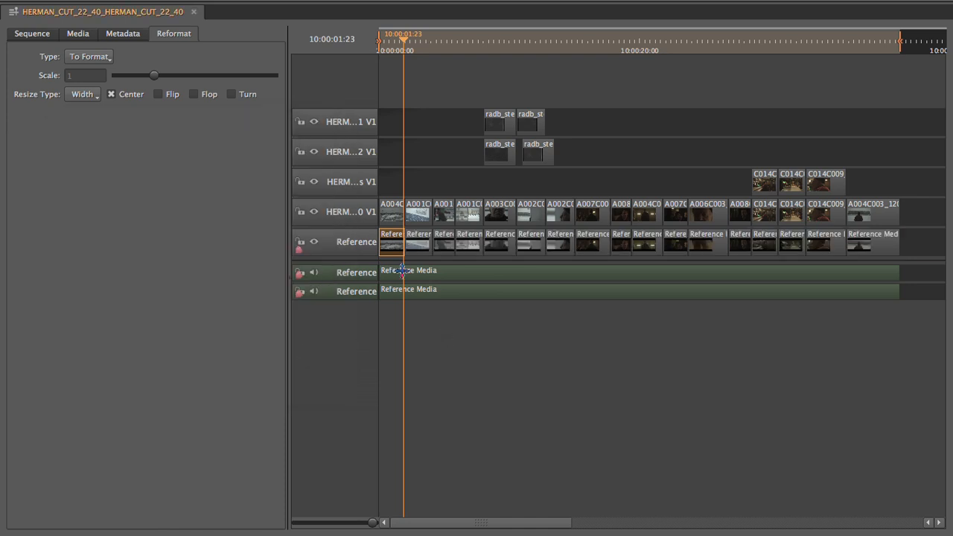
Scrub along the timeline to check the cuts of the Reference video track against the main conformed track
{"action": "left_click", "coordinate": [389, 46]}
{"action": "left_click_drag", "start_coordinate": [390, 48], "coordinate": [474, 50]}
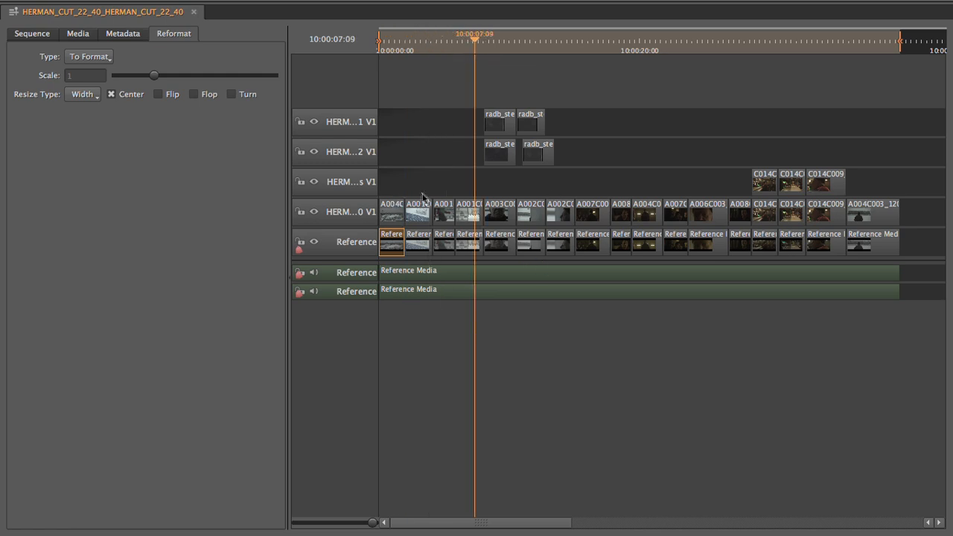
{"action": "left_click_drag", "start_coordinate": [632, 51], "coordinate": [646, 45]}
{"action": "left_click", "coordinate": [677, 48]}
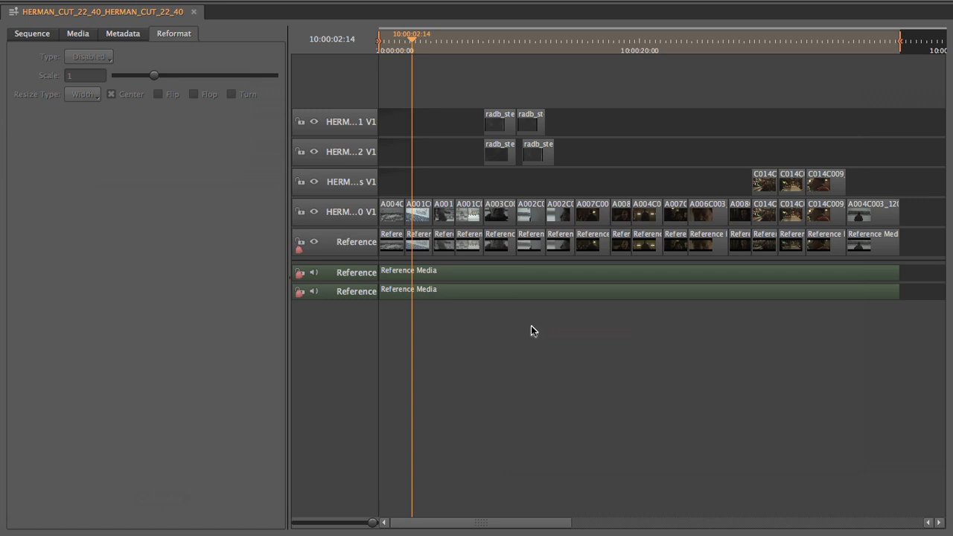
{"action": "left_click", "coordinate": [386, 49]}
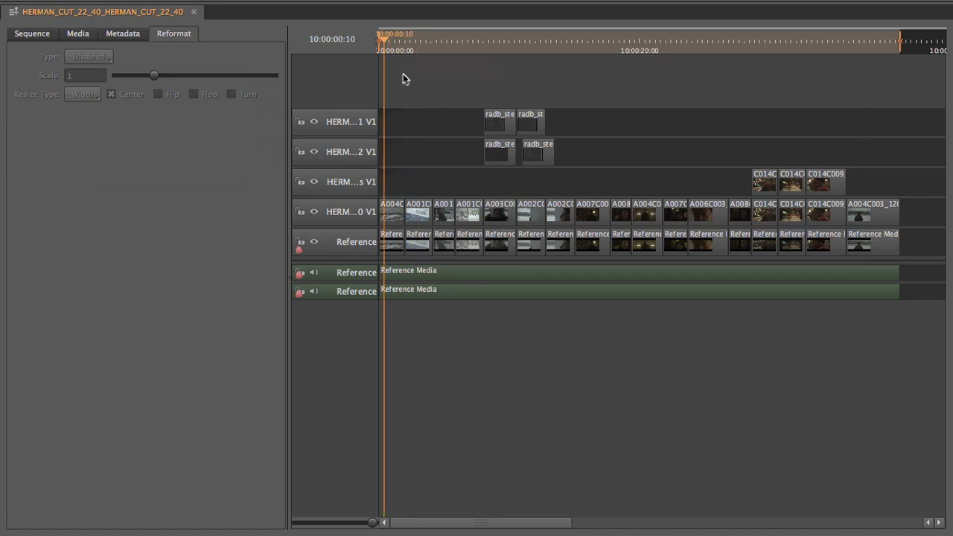
{"action": "left_click", "coordinate": [411, 44]}
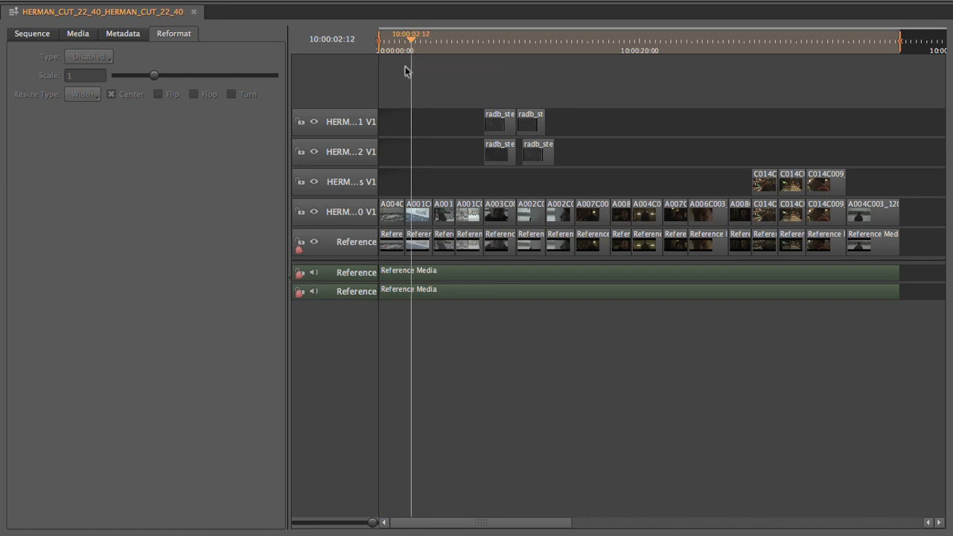
{"action": "left_click", "coordinate": [428, 45]}
{"action": "left_click", "coordinate": [441, 47]}
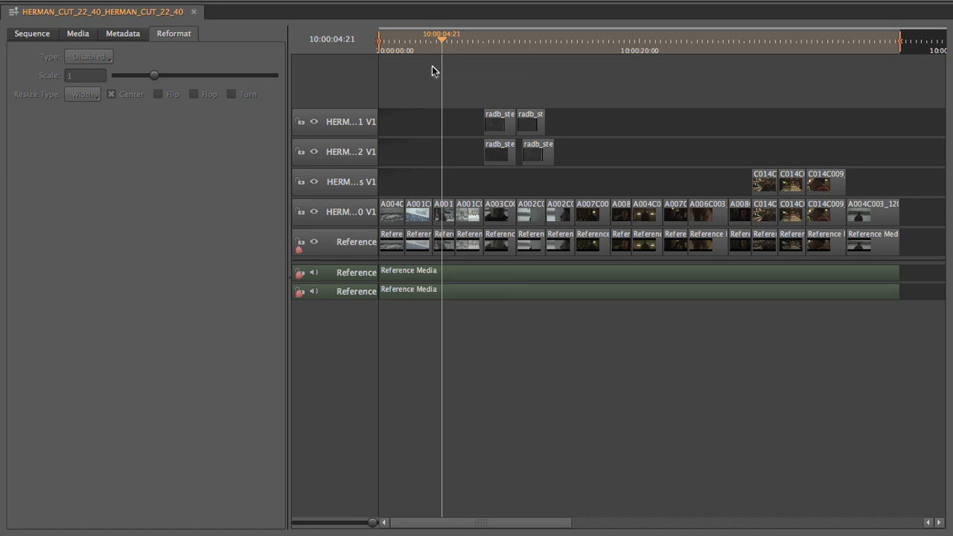
{"action": "left_click", "coordinate": [408, 46]}
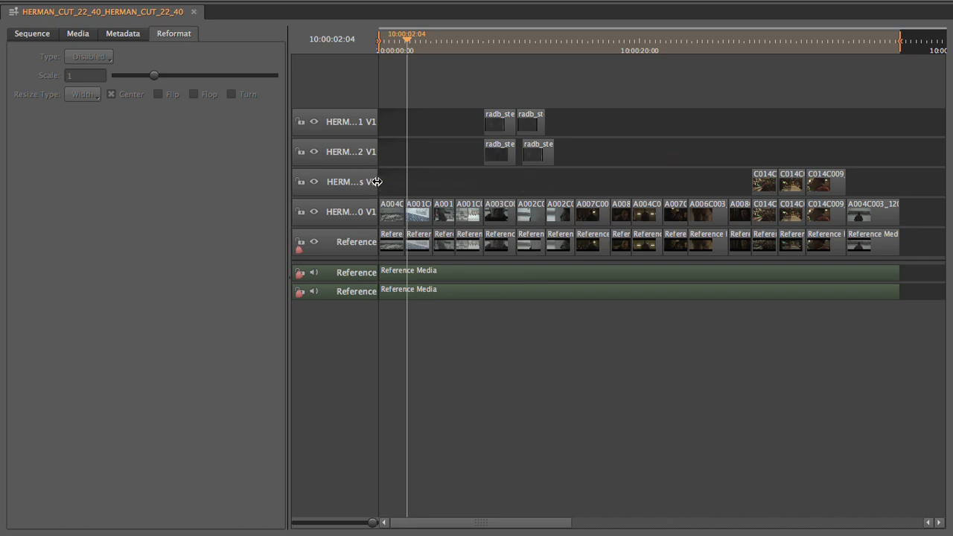
{"action": "left_click", "coordinate": [344, 253]}
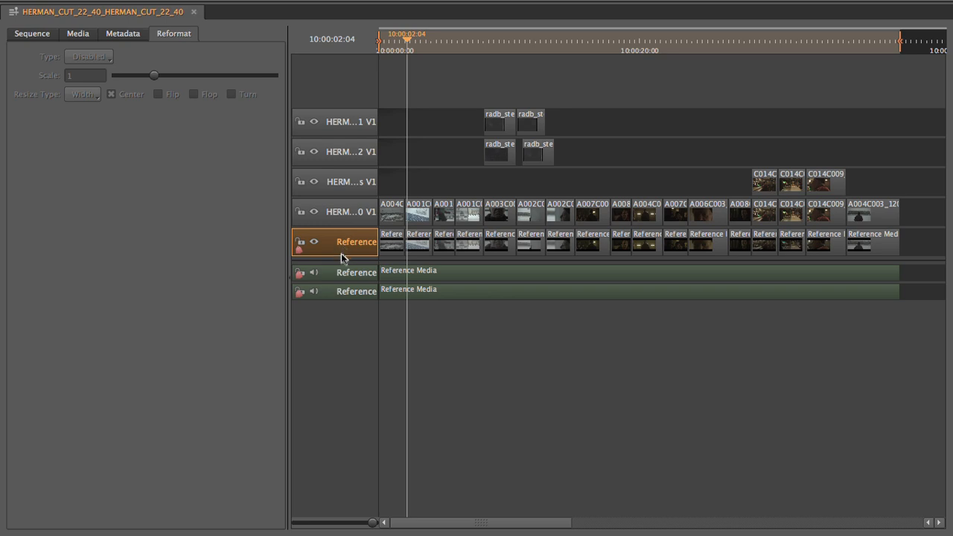
{"action": "left_click", "coordinate": [341, 214]}
{"action": "left_click", "coordinate": [349, 183]}
{"action": "left_click", "coordinate": [351, 152]}
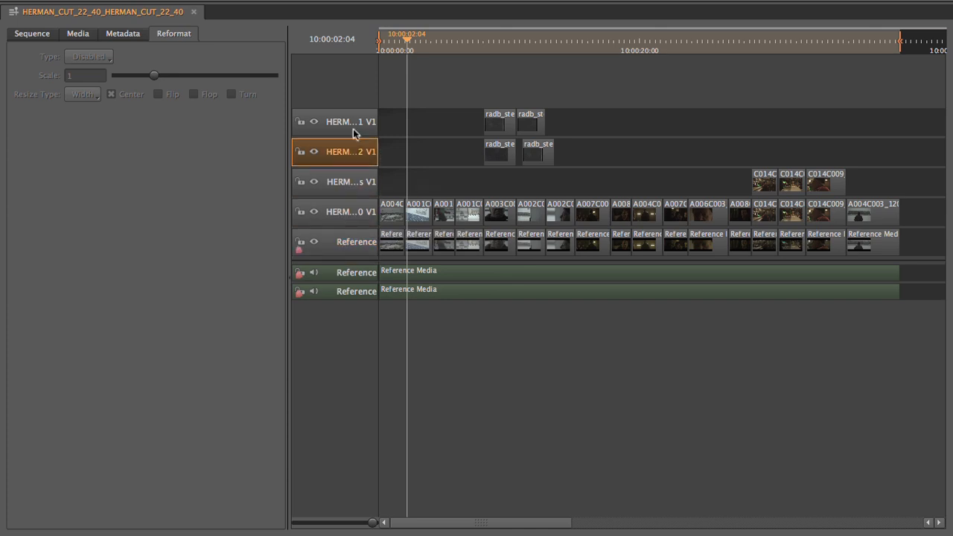
{"action": "left_click", "coordinate": [352, 129]}
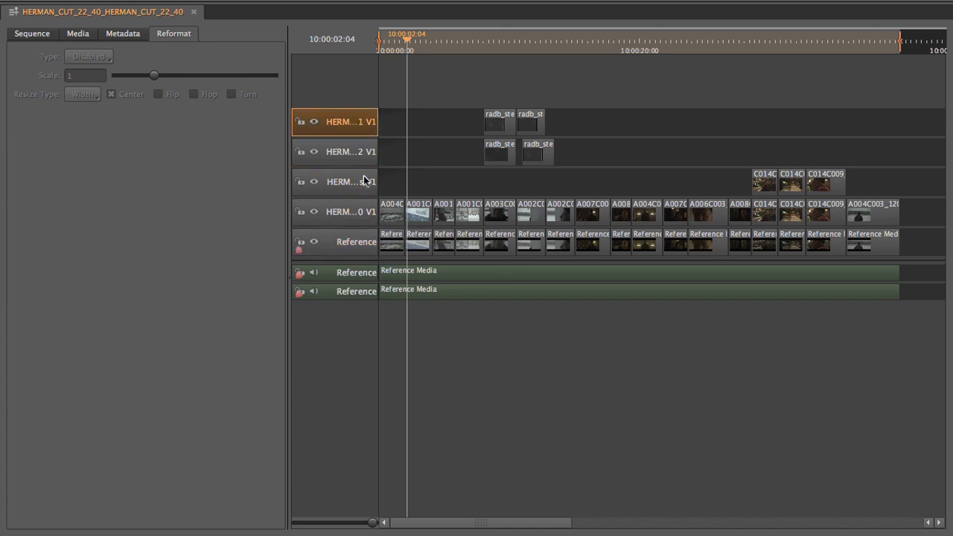
Rename the main conformed track directly above the Reference video track as Log_Edit_22_V1
{"action": "left_click", "coordinate": [344, 213]}
{"action": "double_click", "coordinate": [346, 214]}
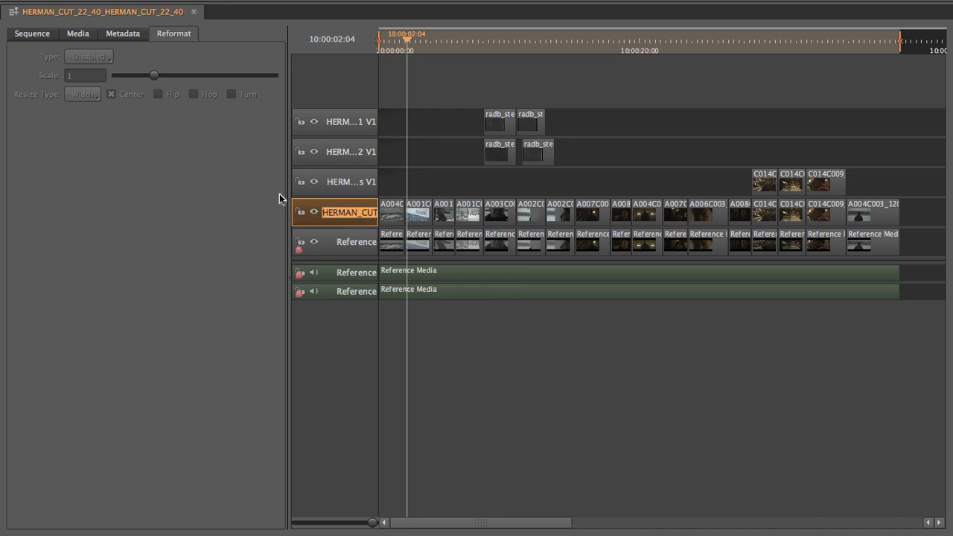
{"action": "type", "text": "LogV1"}
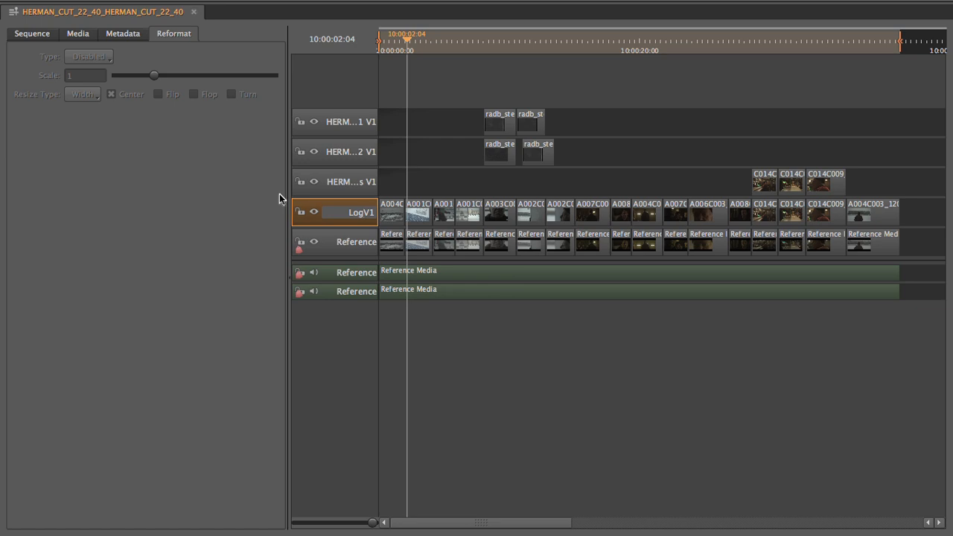
{"action": "type", "text": "_Edit_2"}
{"action": "type", "text": "_"}
{"action": "key", "text": "Right"}
{"action": "key", "text": "Right"}
{"action": "key", "text": "Right"}
{"action": "key", "text": "Right"}
{"action": "key", "text": "Right"}
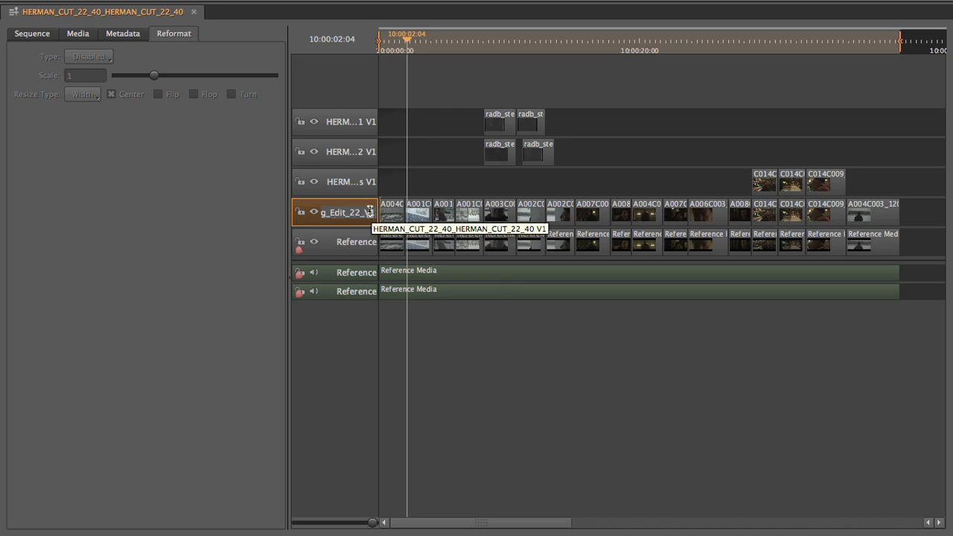
Replace the whole name of the Sec_Pass V1 track with Rec709V2
{"action": "left_click", "coordinate": [345, 186]}
{"action": "double_click", "coordinate": [345, 182]}
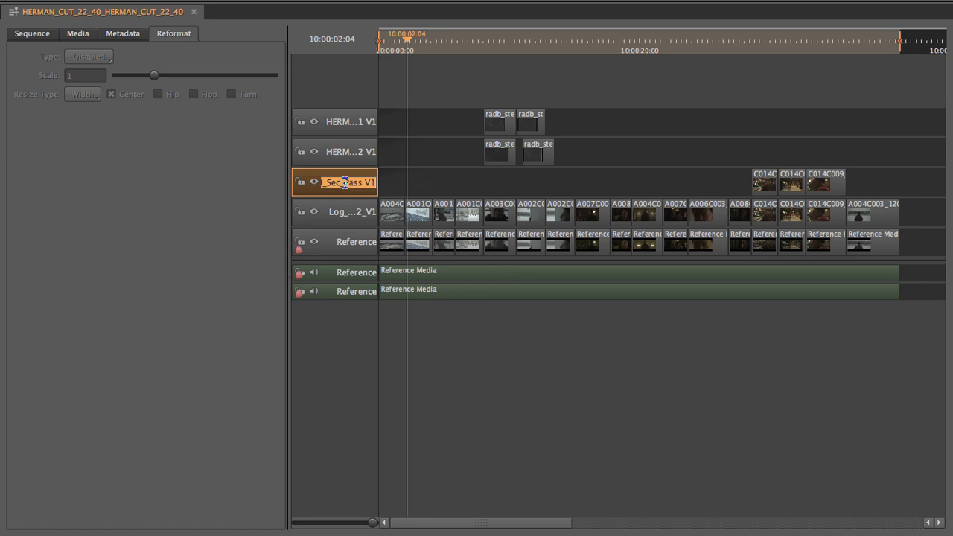
{"action": "left_click_drag", "start_coordinate": [371, 182], "coordinate": [297, 185]}
{"action": "type", "text": "2"}
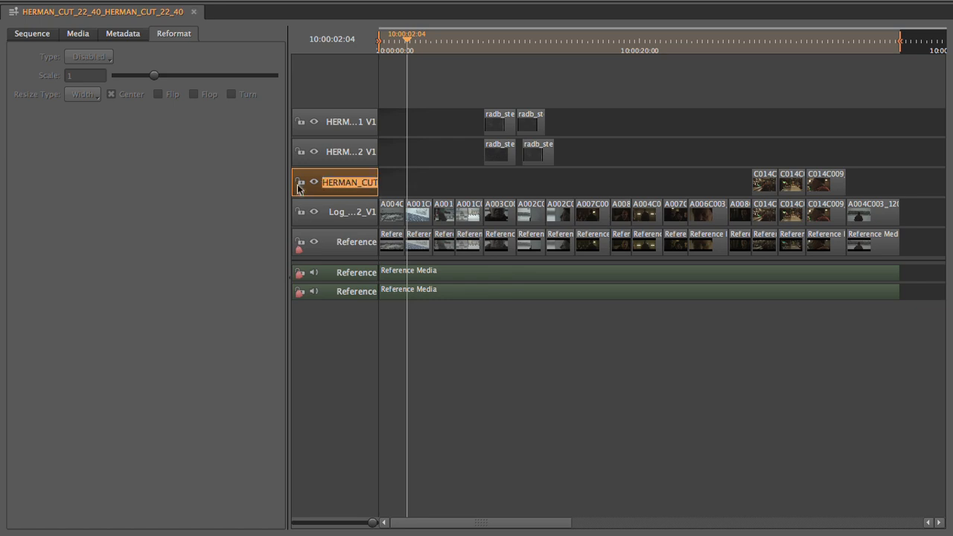
{"action": "key", "text": "BackSpace"}
{"action": "type", "text": "Rec709V2"}
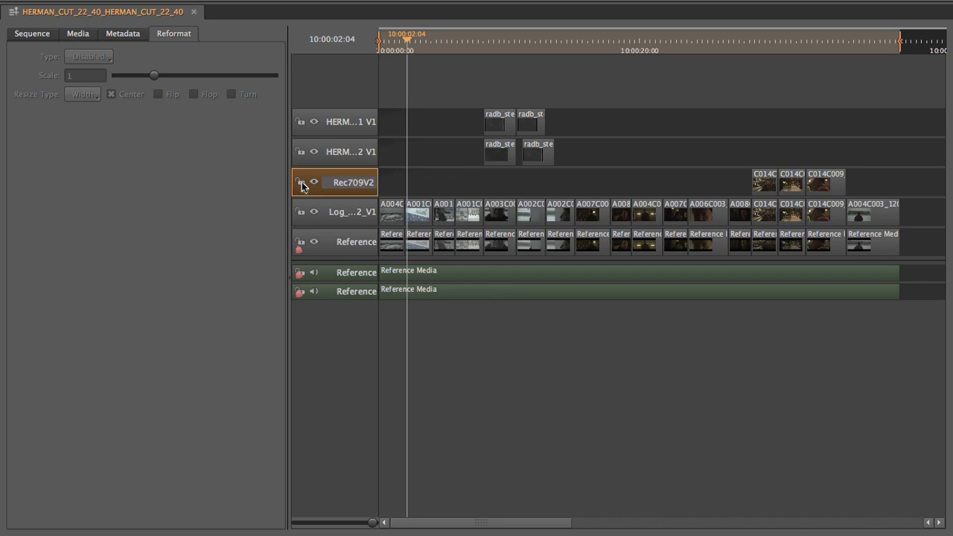
Rework that track's name into a graded one ending in Sign_V2, and select its three C014 clips with the playhead at 10:00:30:04
{"action": "key", "text": "BackSpace"}
{"action": "key", "text": "BackSpace"}
{"action": "key", "text": "BackSpace"}
{"action": "type", "text": "Grad"}
{"action": "type", "text": "e"}
{"action": "type", "text": "_"}
{"action": "type", "text": "_"}
{"action": "type", "text": "Sign"}
{"action": "type", "text": "_"}
{"action": "left_click", "coordinate": [772, 46]}
{"action": "left_click_drag", "start_coordinate": [757, 145], "coordinate": [848, 195]}
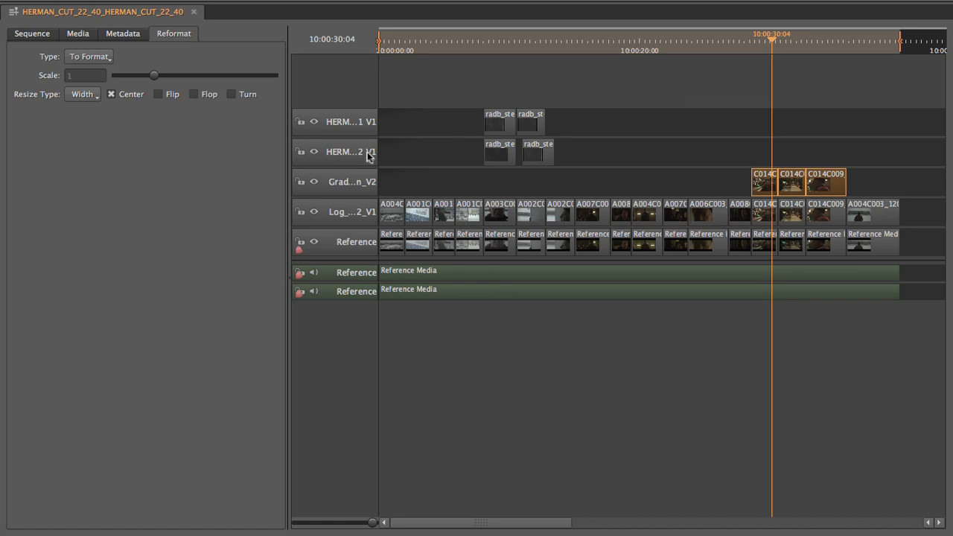
Change the name ending of the lower steam track to V3 and of the top steam track to V4
{"action": "left_click", "coordinate": [343, 152]}
{"action": "double_click", "coordinate": [334, 153]}
{"action": "left_click_drag", "start_coordinate": [370, 154], "coordinate": [383, 155]}
{"action": "type", "text": "3"}
{"action": "left_click", "coordinate": [366, 125]}
{"action": "double_click", "coordinate": [372, 123]}
{"action": "left_click_drag", "start_coordinate": [372, 124], "coordinate": [306, 131]}
{"action": "type", "text": "4"}
Remove the HERMAN_CUT prefix from the top steam track's name and put an underscore before V4
{"action": "double_click", "coordinate": [342, 122]}
{"action": "left_click", "coordinate": [340, 122]}
{"action": "left_click_drag", "start_coordinate": [367, 124], "coordinate": [302, 128]}
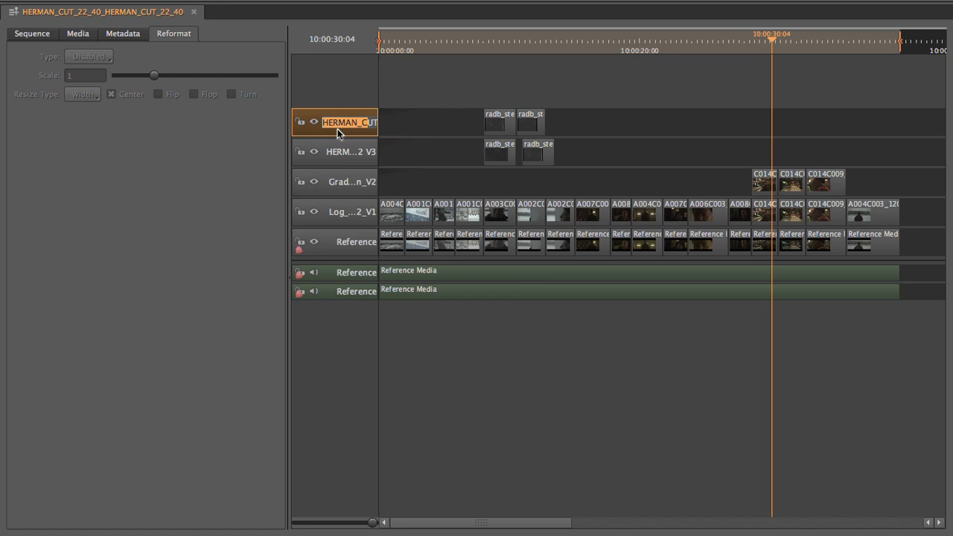
{"action": "left_click_drag", "start_coordinate": [362, 124], "coordinate": [313, 126]}
{"action": "key", "text": "BackSpace"}
{"action": "key", "text": "BackSpace"}
{"action": "type", "text": "_"}
Copy the top steam track's shortened name onto the steam track below it, keeping that track's _V3 ending
{"action": "left_click_drag", "start_coordinate": [370, 123], "coordinate": [315, 134]}
{"action": "key", "text": "super+c"}
{"action": "double_click", "coordinate": [341, 152]}
{"action": "left_click", "coordinate": [347, 152]}
{"action": "left_click_drag", "start_coordinate": [366, 154], "coordinate": [285, 156]}
{"action": "key", "text": "super+v"}
{"action": "left_click", "coordinate": [338, 94]}
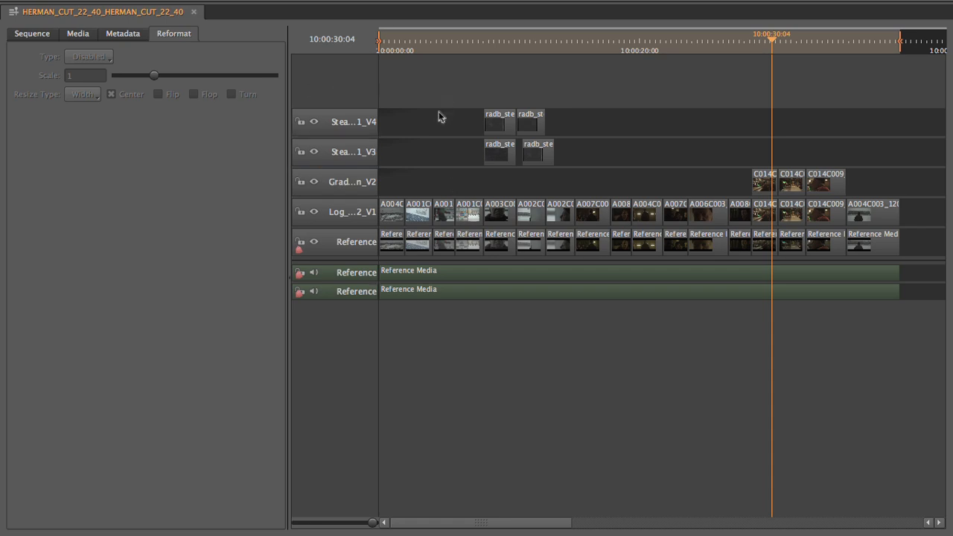
Return to the full workspace and play back the steam clips within a range marked around the A003C shot
{"action": "key", "text": "grave"}
{"action": "left_click_drag", "start_coordinate": [454, 333], "coordinate": [492, 345]}
{"action": "left_click", "coordinate": [503, 399]}
{"action": "key", "text": "u"}
{"action": "left_click", "coordinate": [508, 375]}
{"action": "key", "text": "space"}
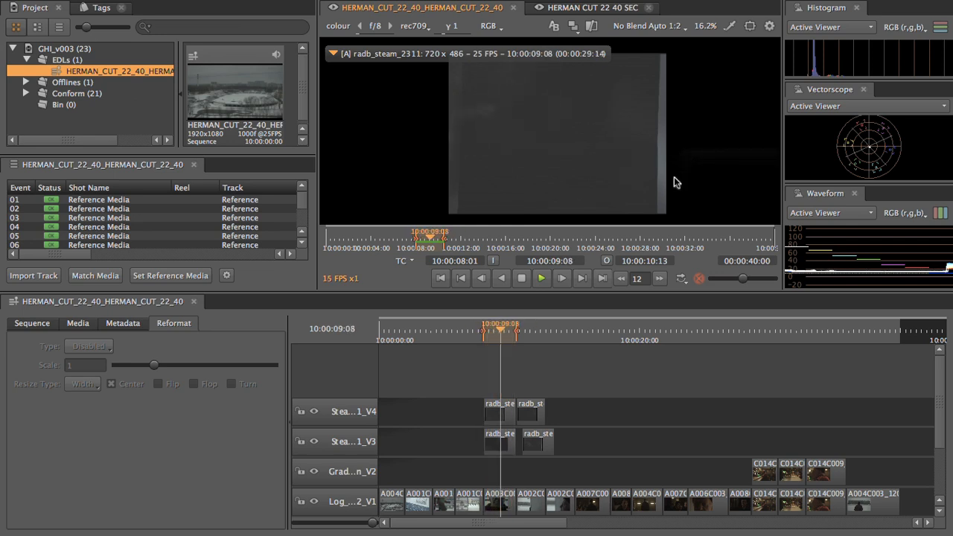
{"action": "left_click", "coordinate": [523, 279]}
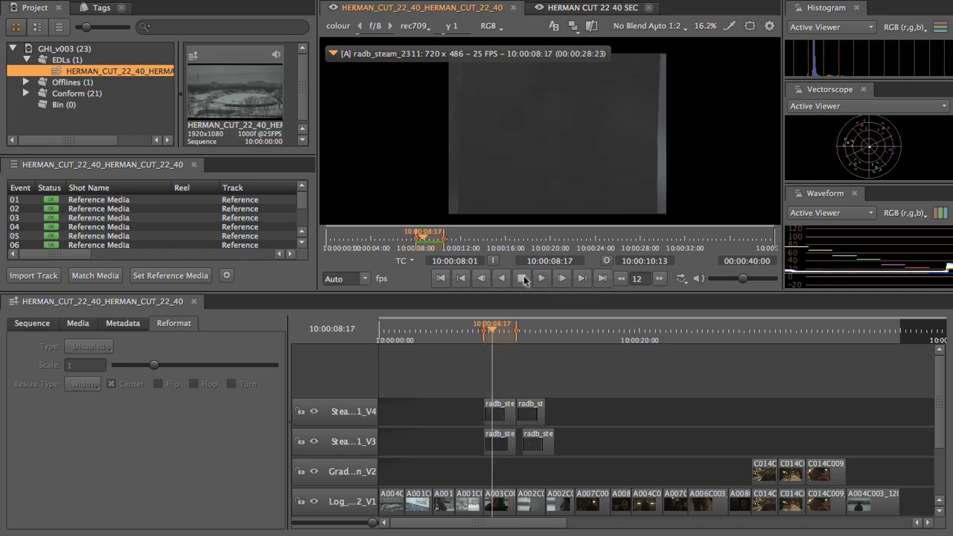
Scrub back to 10:00:05:08 and enlarge the timeline area upward until the Reference video track fits in it
{"action": "left_click", "coordinate": [527, 341]}
{"action": "left_click", "coordinate": [533, 405]}
{"action": "left_click_drag", "start_coordinate": [526, 337], "coordinate": [448, 341]}
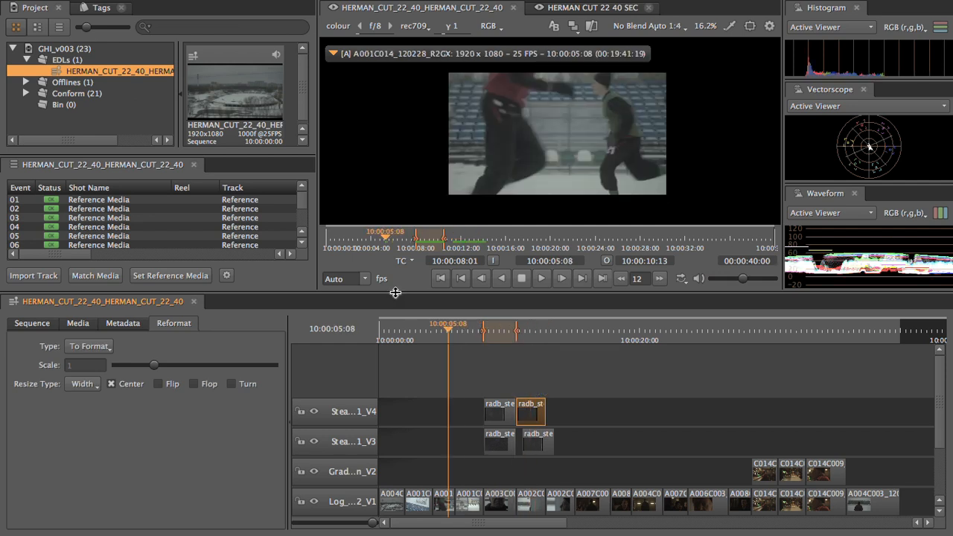
{"action": "left_click_drag", "start_coordinate": [396, 293], "coordinate": [395, 256]}
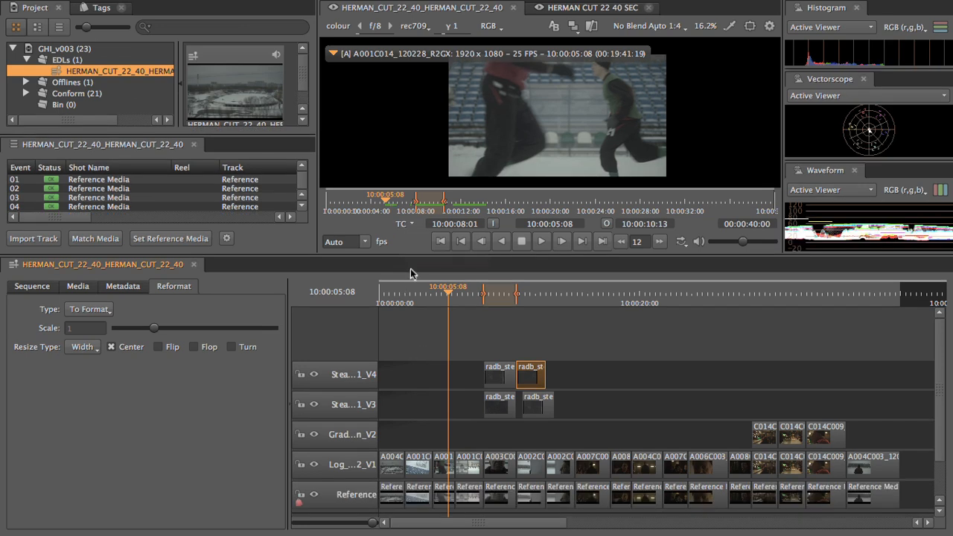
At 10:00:01:05, hide and show the Log_Edit_22_V1 track to compare the opening shot with the reference
{"action": "left_click_drag", "start_coordinate": [400, 294], "coordinate": [394, 295]}
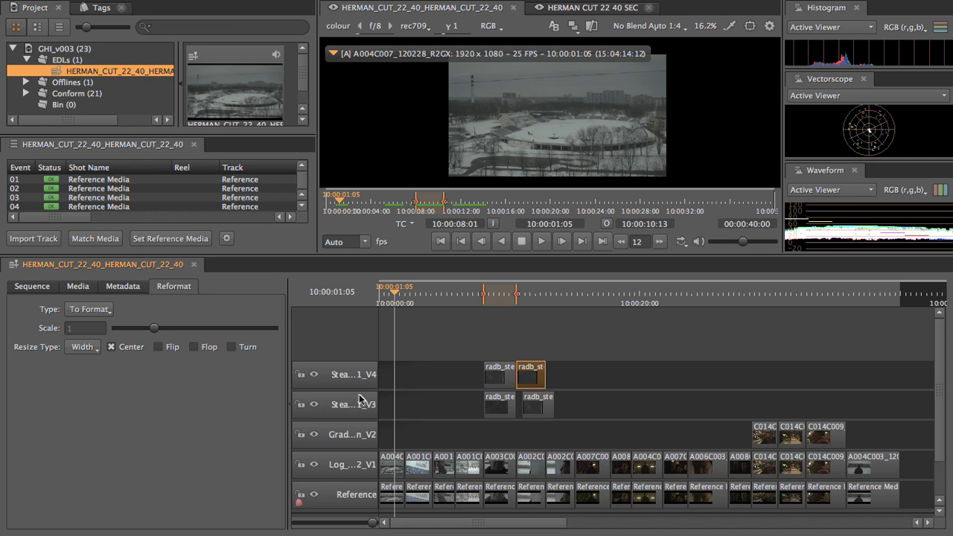
{"action": "left_click", "coordinate": [314, 466]}
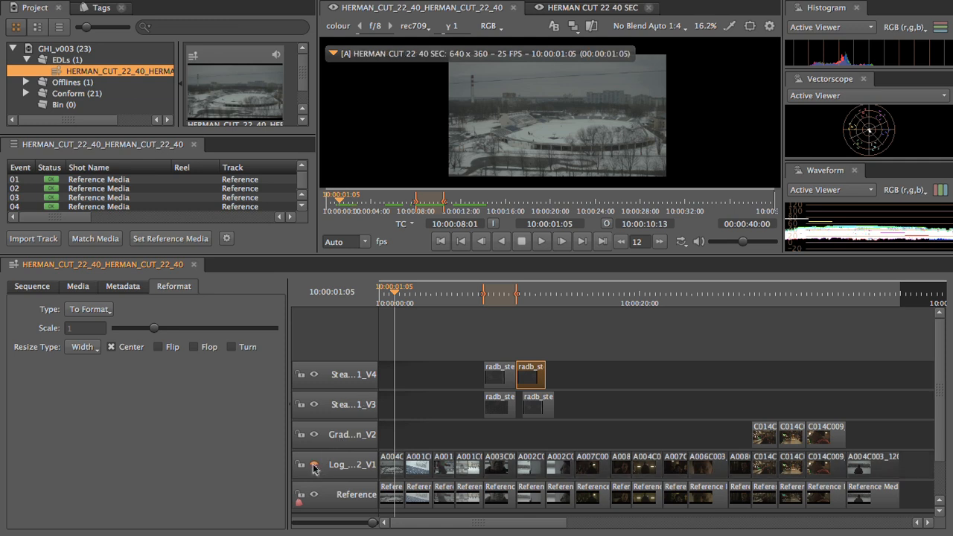
{"action": "left_click", "coordinate": [315, 467]}
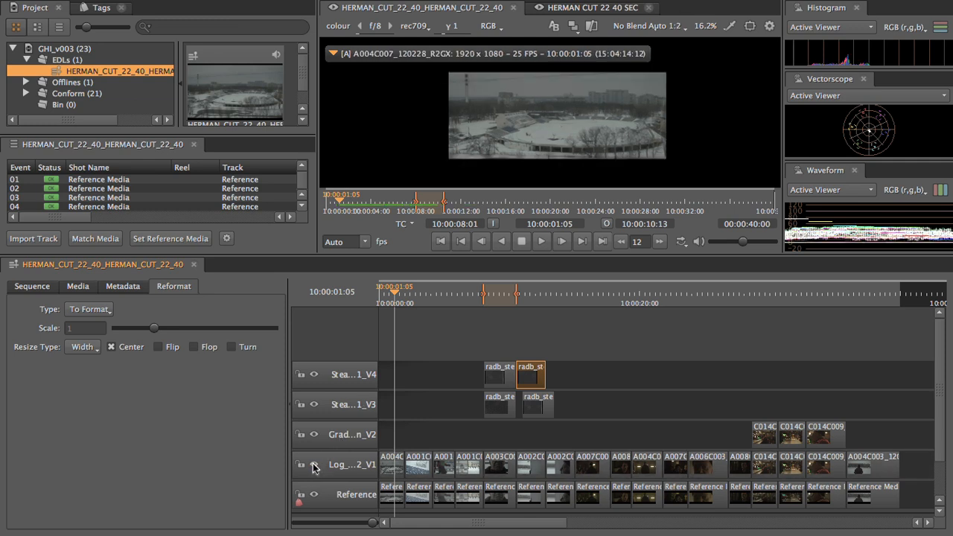
Mark in at 10:00:28:15 and out at 10:00:35:00 around the bar shots and play back the range
{"action": "left_click", "coordinate": [761, 297]}
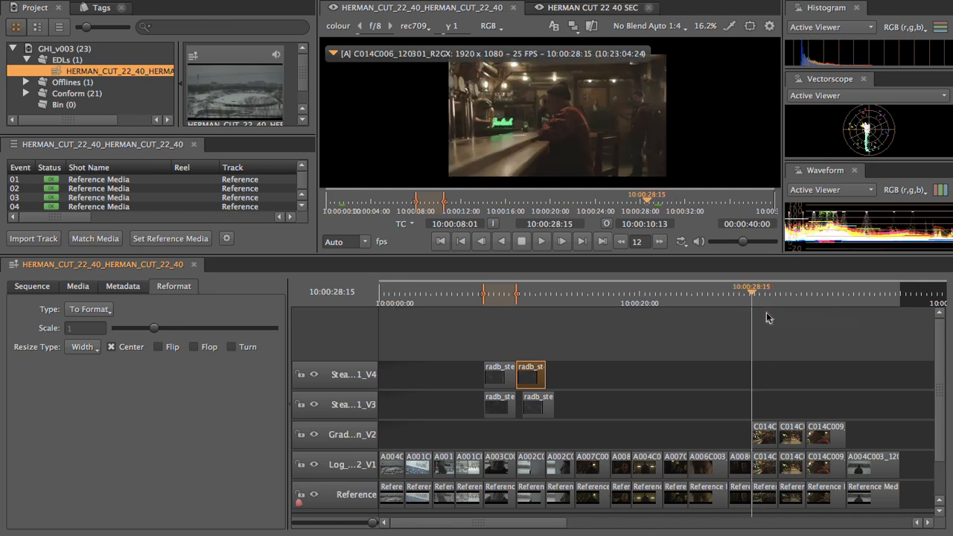
{"action": "left_click", "coordinate": [835, 293]}
{"action": "left_click", "coordinate": [762, 295]}
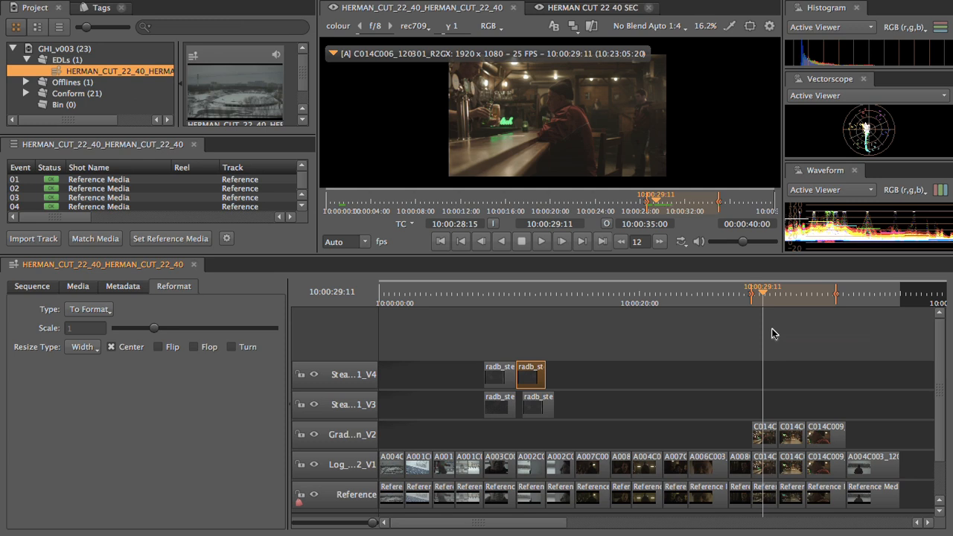
{"action": "key", "text": "space"}
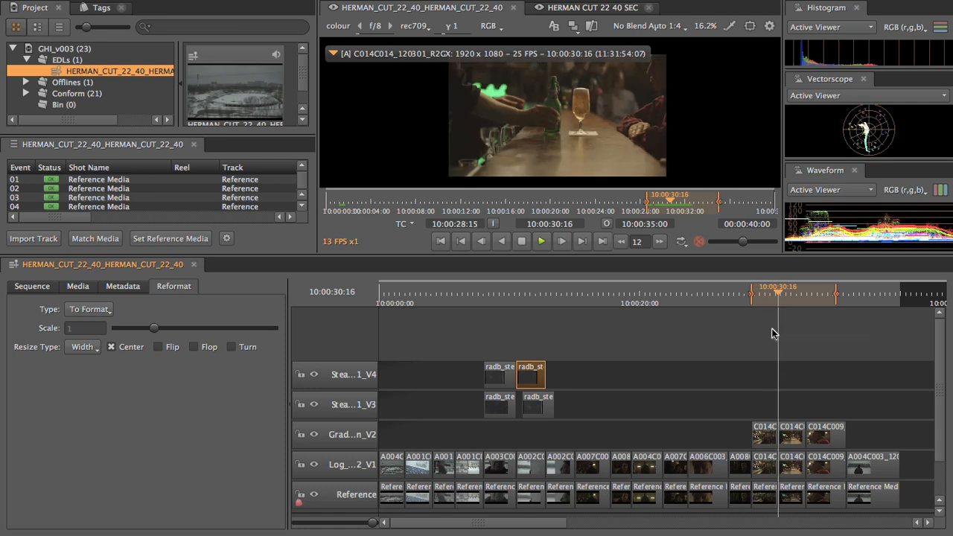
{"action": "key", "text": "space"}
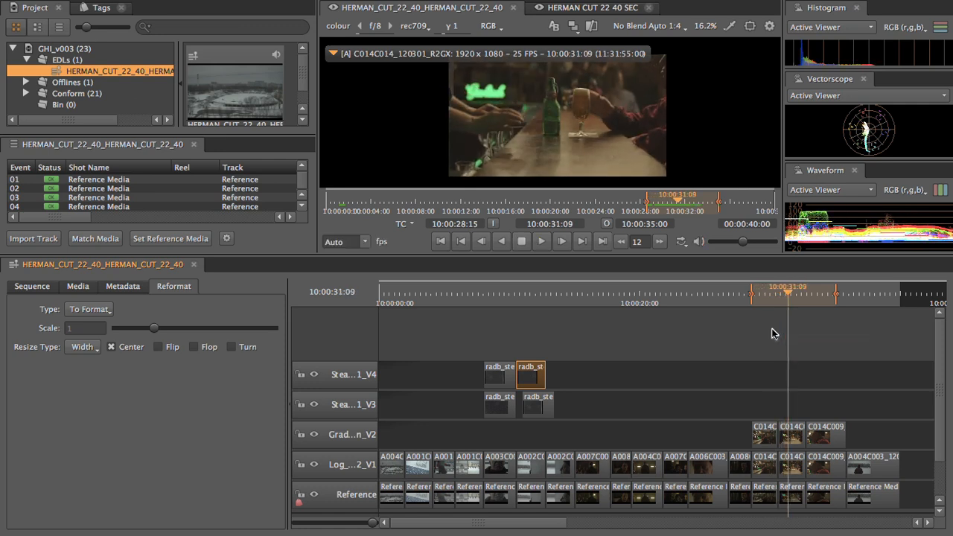
{"action": "left_click", "coordinate": [783, 301]}
{"action": "key", "text": "space"}
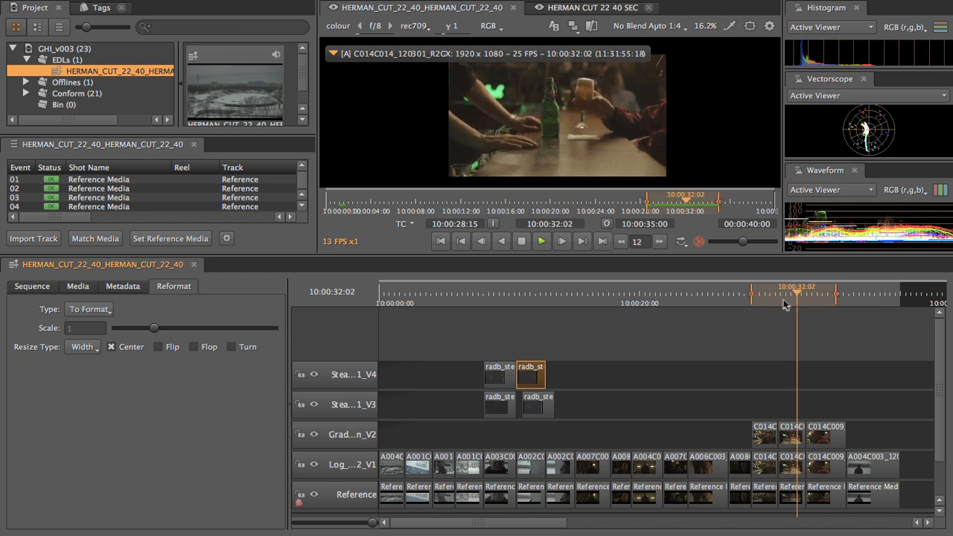
{"action": "left_click", "coordinate": [782, 296]}
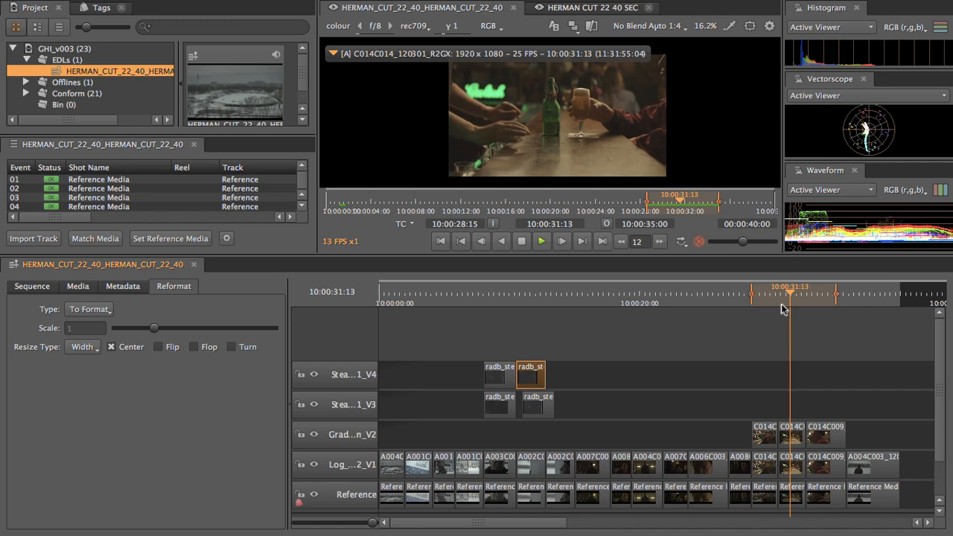
Toggle the graded sign V2 track's visibility at 10:00:31:17 to compare the neon sign behind the bottle with the track below
{"action": "left_click_drag", "start_coordinate": [502, 95], "coordinate": [576, 108]}
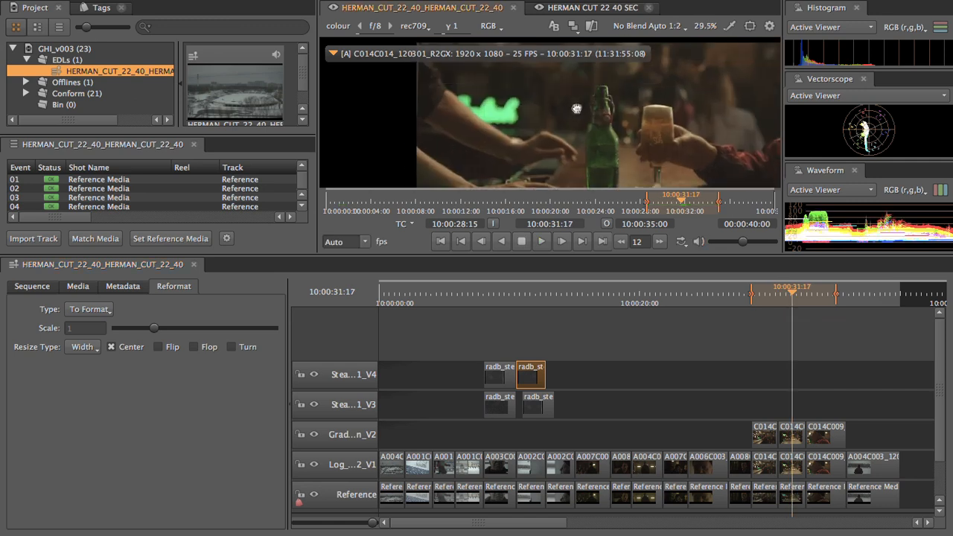
{"action": "left_click", "coordinate": [314, 436]}
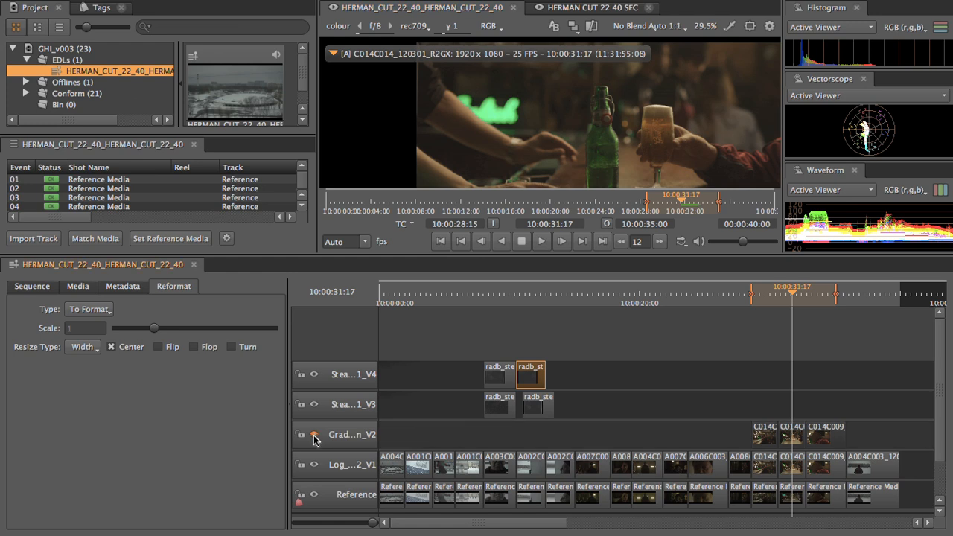
{"action": "left_click", "coordinate": [315, 435]}
{"action": "left_click", "coordinate": [315, 436]}
{"action": "left_click", "coordinate": [316, 435]}
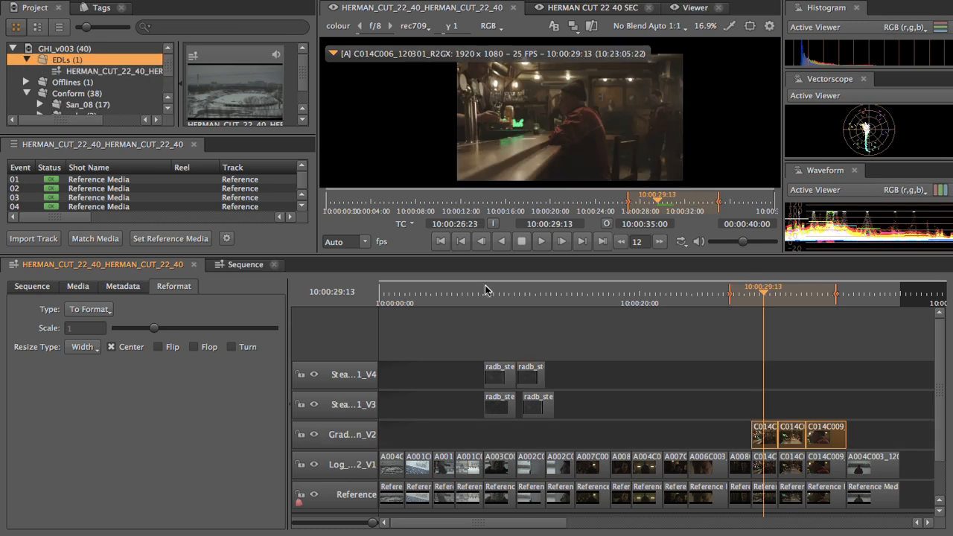
Compare the bar shot at 10:00:29:13 with and without the graded sign V2 track
{"action": "left_click_drag", "start_coordinate": [764, 292], "coordinate": [764, 295]}
{"action": "left_click", "coordinate": [314, 437]}
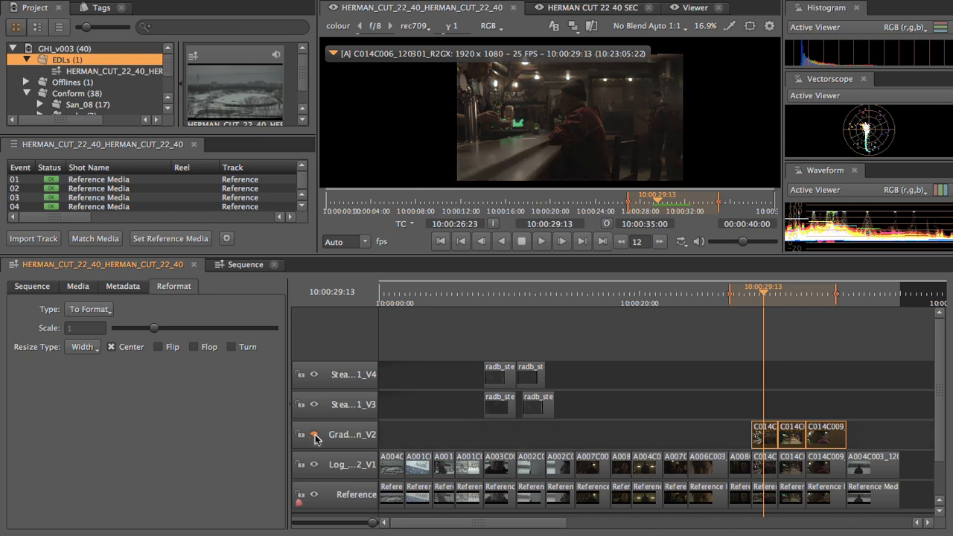
{"action": "scroll", "coordinate": [547, 108], "scroll_direction": "up", "scroll_amount": 2}
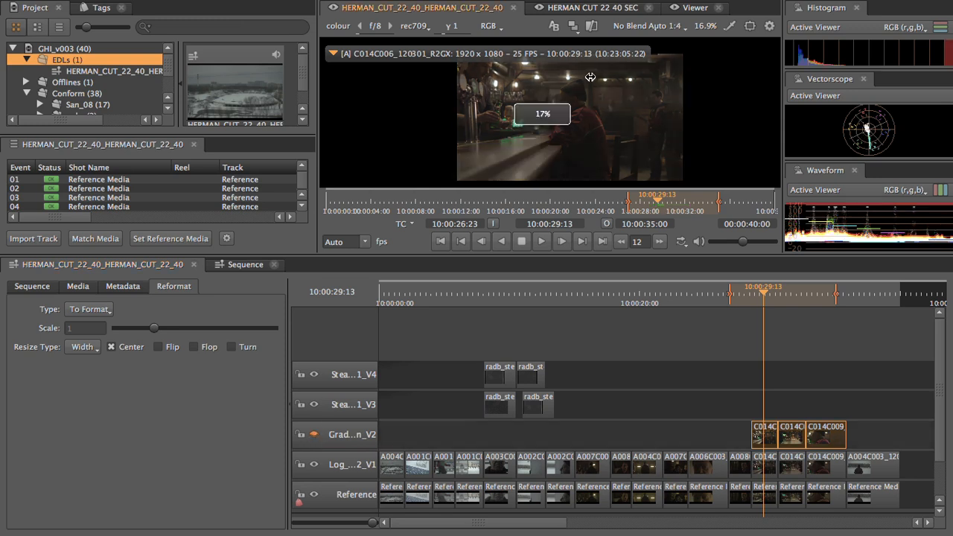
{"action": "left_click", "coordinate": [314, 436]}
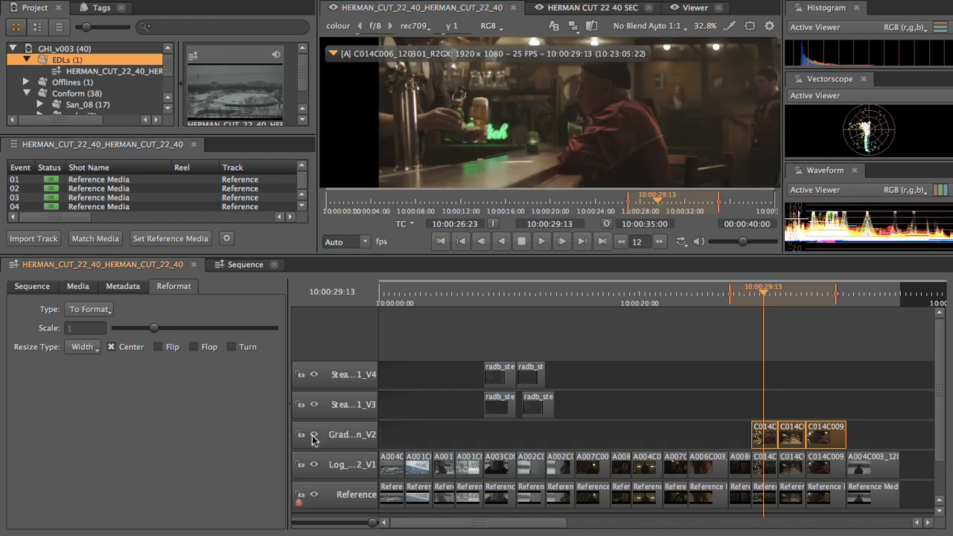
{"action": "left_click", "coordinate": [314, 436]}
{"action": "left_click", "coordinate": [313, 435]}
Compare the beer bottle shot at 10:00:32:06 with and without the graded sign V2 track
{"action": "left_click", "coordinate": [792, 296]}
{"action": "left_click", "coordinate": [798, 298]}
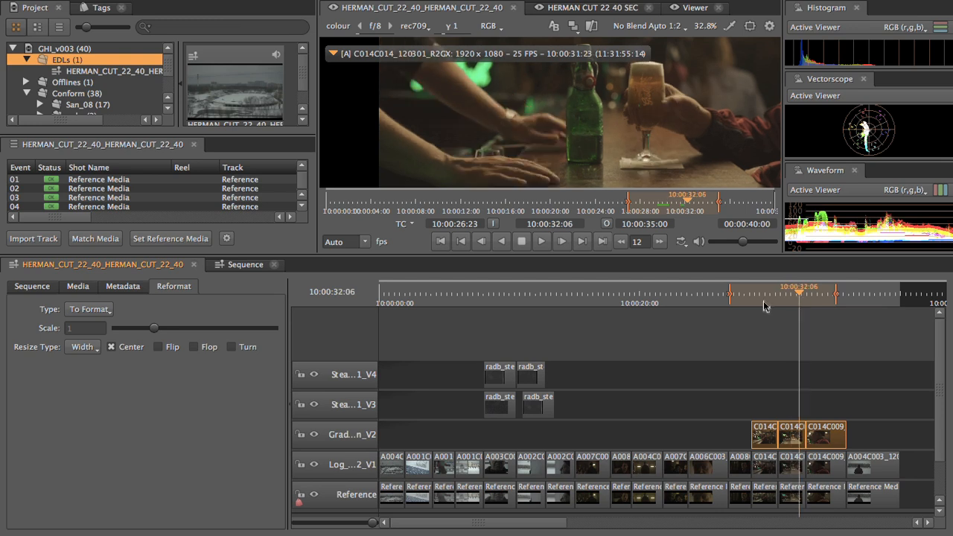
{"action": "left_click", "coordinate": [314, 436]}
{"action": "left_click", "coordinate": [315, 435]}
Close the HERMAN CUT 22 40 SEC viewer and the extra Viewer, and return the playhead to 10:00:00:00
{"action": "left_click", "coordinate": [648, 7]}
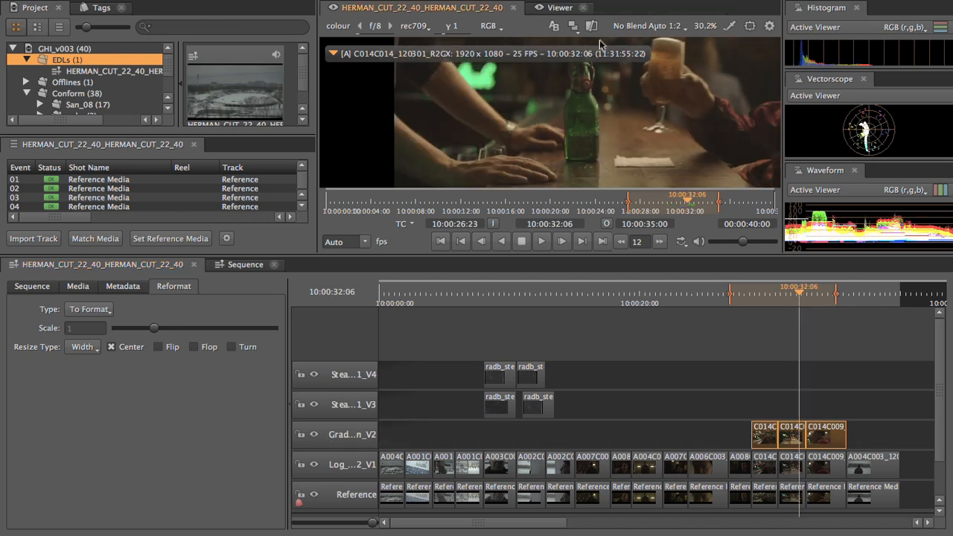
{"action": "left_click", "coordinate": [584, 7]}
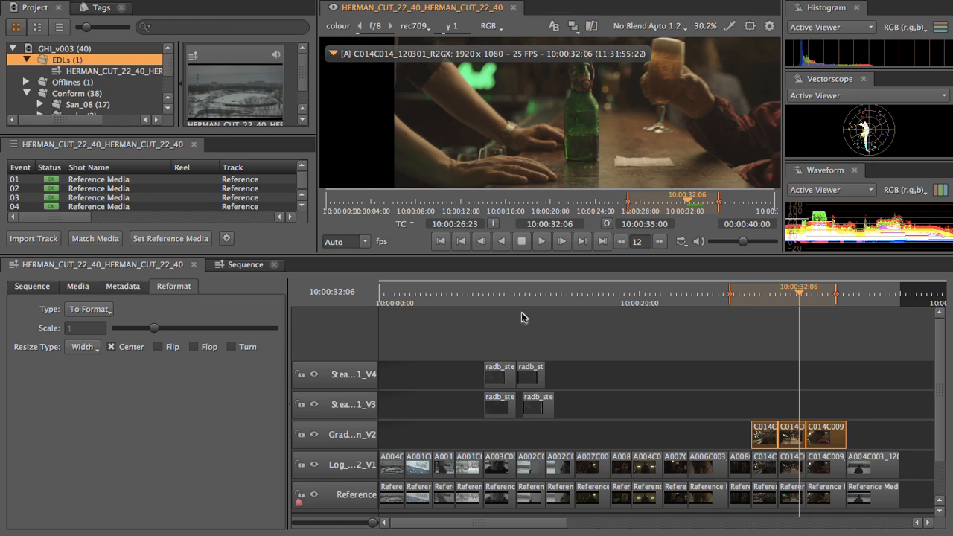
{"action": "left_click", "coordinate": [631, 295]}
{"action": "left_click_drag", "start_coordinate": [577, 296], "coordinate": [376, 298]}
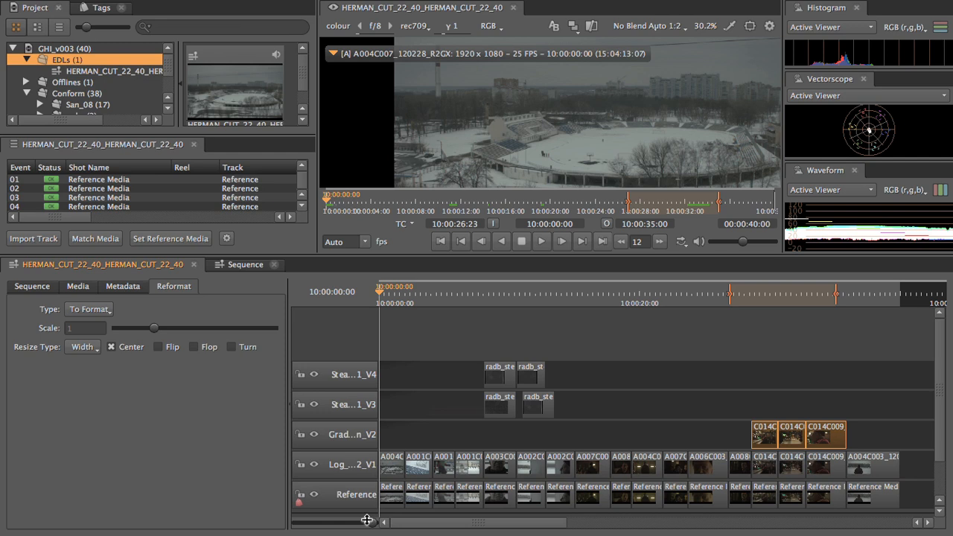
Inspect the clip names on the log V1 track, place the playhead at 10:00:17:01 and clear the clip selection
{"action": "left_click_drag", "start_coordinate": [369, 521], "coordinate": [357, 521]}
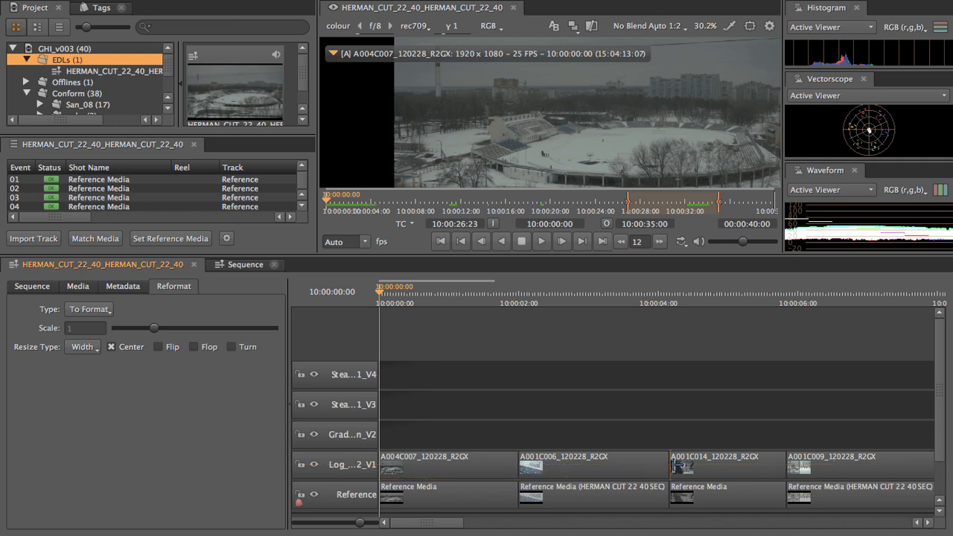
{"action": "left_click", "coordinate": [429, 298]}
{"action": "left_click_drag", "start_coordinate": [360, 523], "coordinate": [377, 524]}
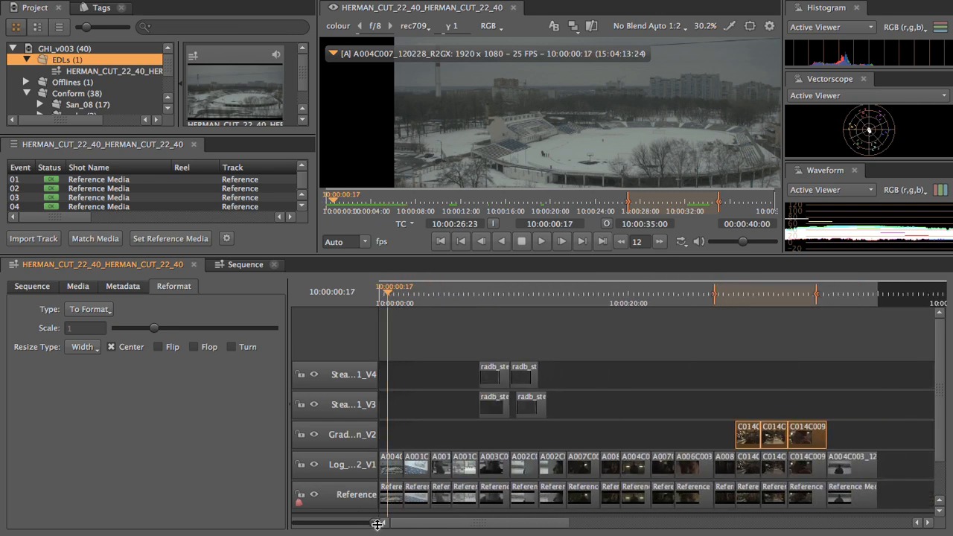
{"action": "left_click", "coordinate": [592, 298]}
{"action": "left_click", "coordinate": [910, 446]}
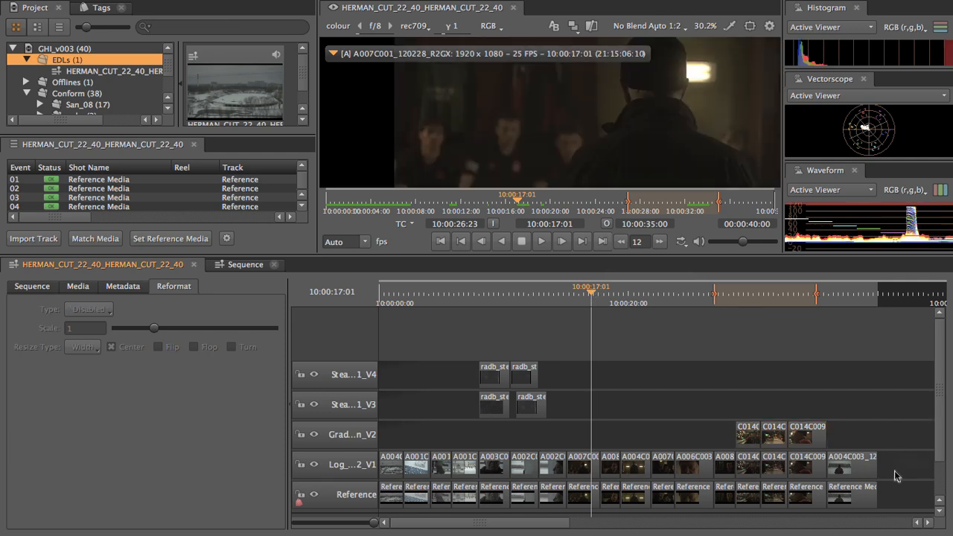
Select every clip on the log V1 track and set up a sequential shot rename starting at 1
{"action": "left_click_drag", "start_coordinate": [877, 477], "coordinate": [378, 458]}
{"action": "right_click", "coordinate": [394, 468]}
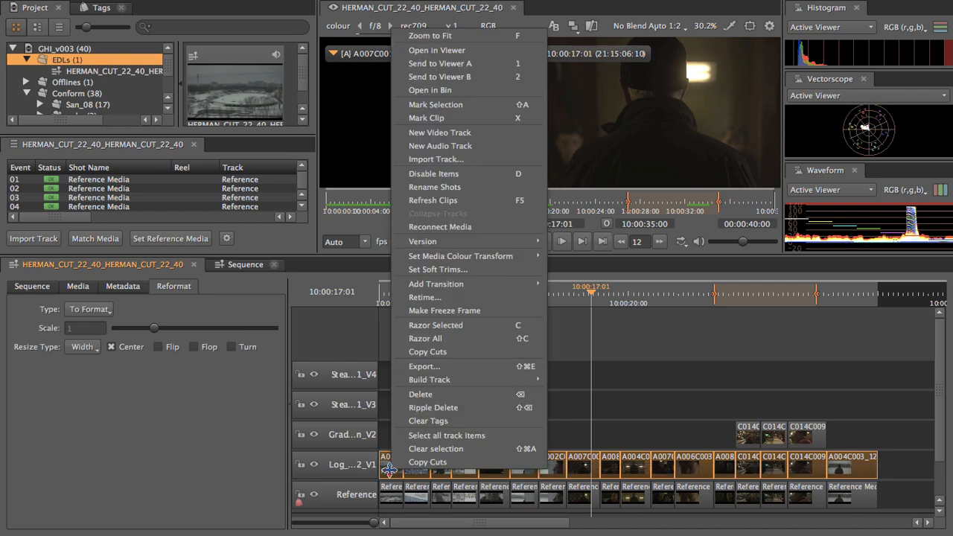
{"action": "left_click", "coordinate": [483, 192]}
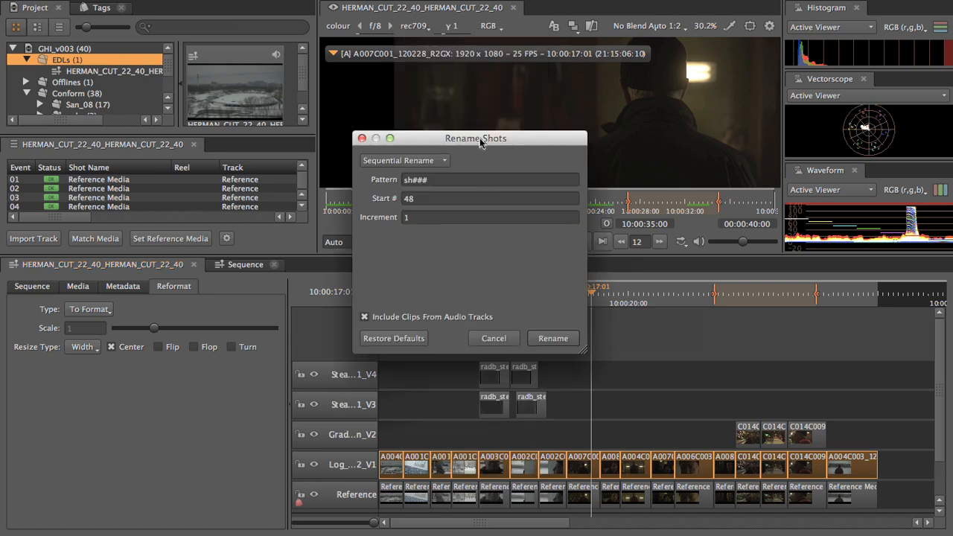
{"action": "left_click_drag", "start_coordinate": [481, 141], "coordinate": [338, 67]}
{"action": "double_click", "coordinate": [288, 124]}
{"action": "type", "text": "1"}
{"action": "left_click", "coordinate": [294, 87]}
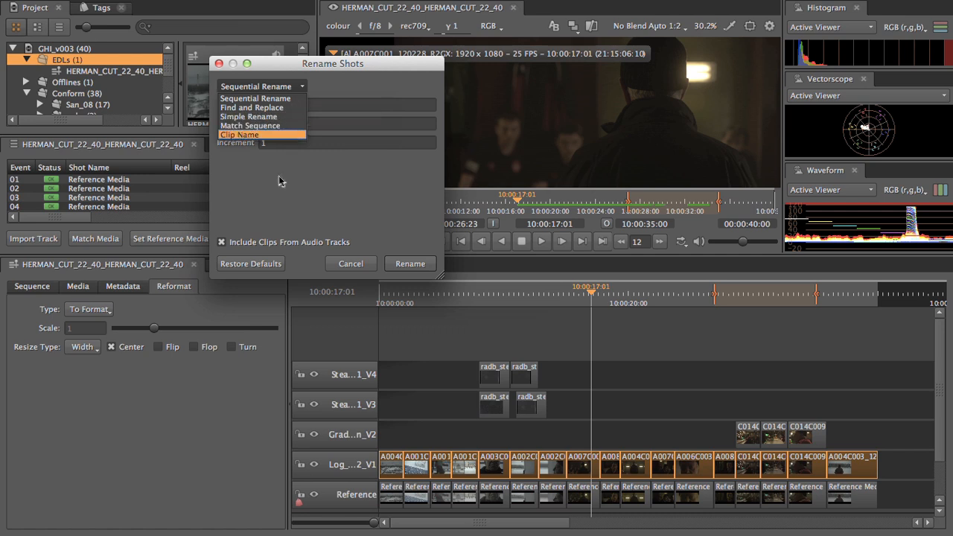
{"action": "left_click", "coordinate": [260, 98]}
{"action": "left_click_drag", "start_coordinate": [313, 65], "coordinate": [344, 54]}
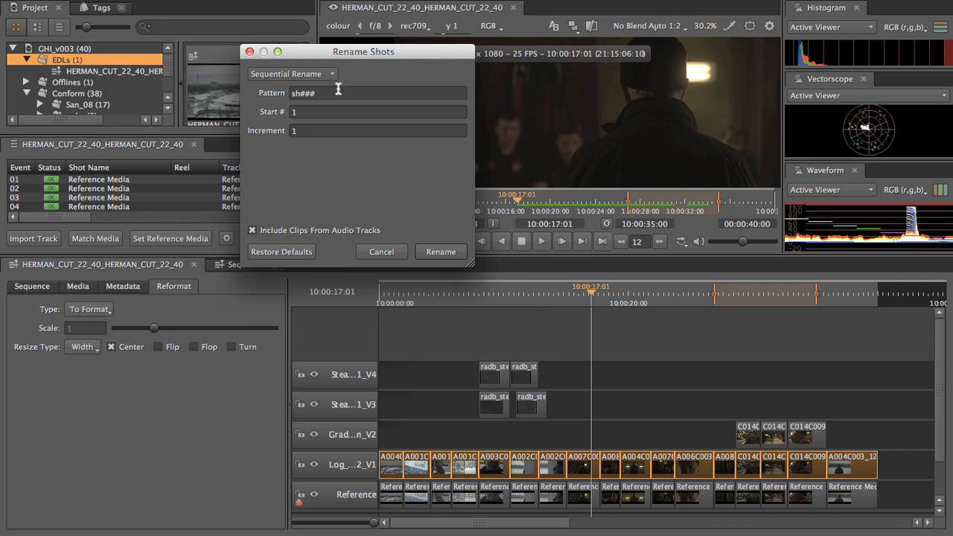
Rename the selected V1 shots with the pattern sh### and an increment of 1, excluding clips from audio tracks
{"action": "left_click", "coordinate": [337, 93]}
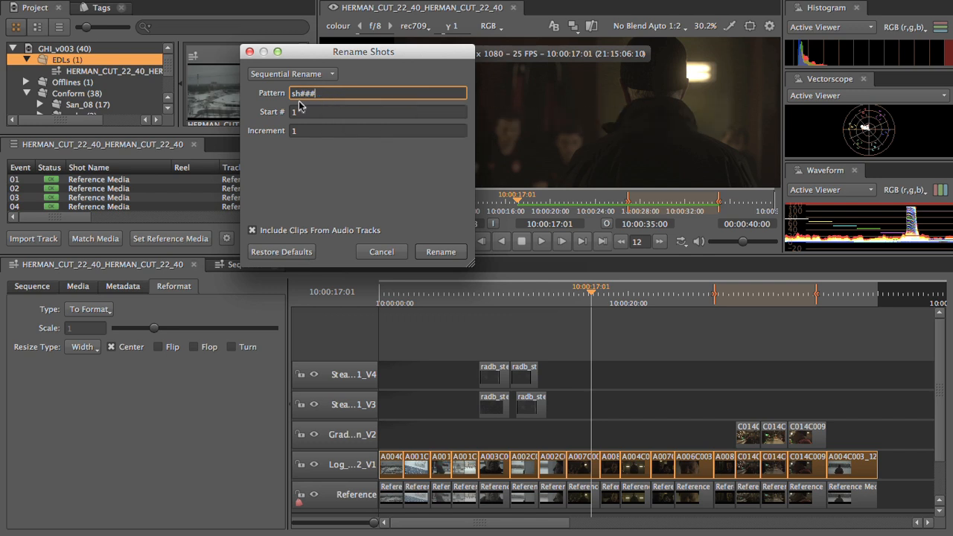
{"action": "double_click", "coordinate": [297, 94]}
{"action": "left_click_drag", "start_coordinate": [300, 95], "coordinate": [321, 94]}
{"action": "left_click", "coordinate": [318, 112]}
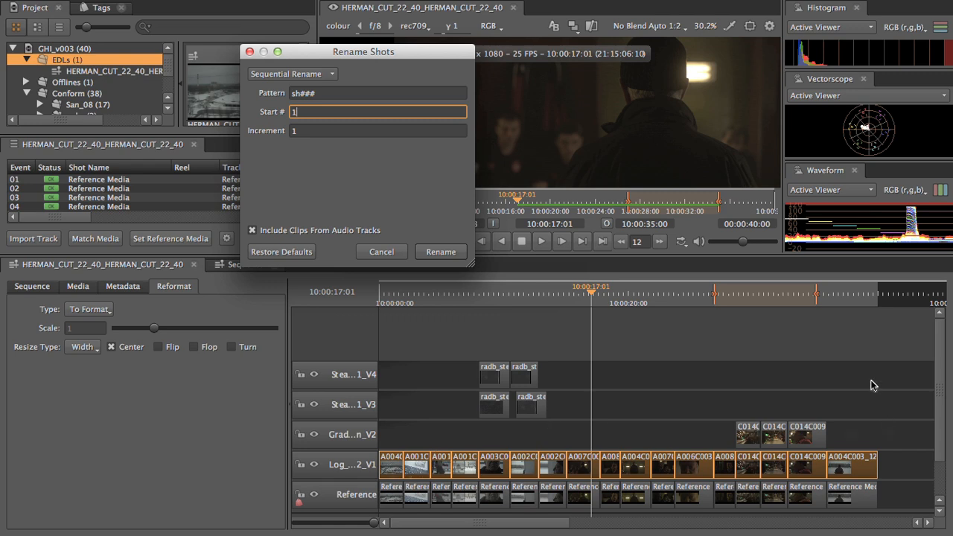
{"action": "left_click", "coordinate": [274, 234]}
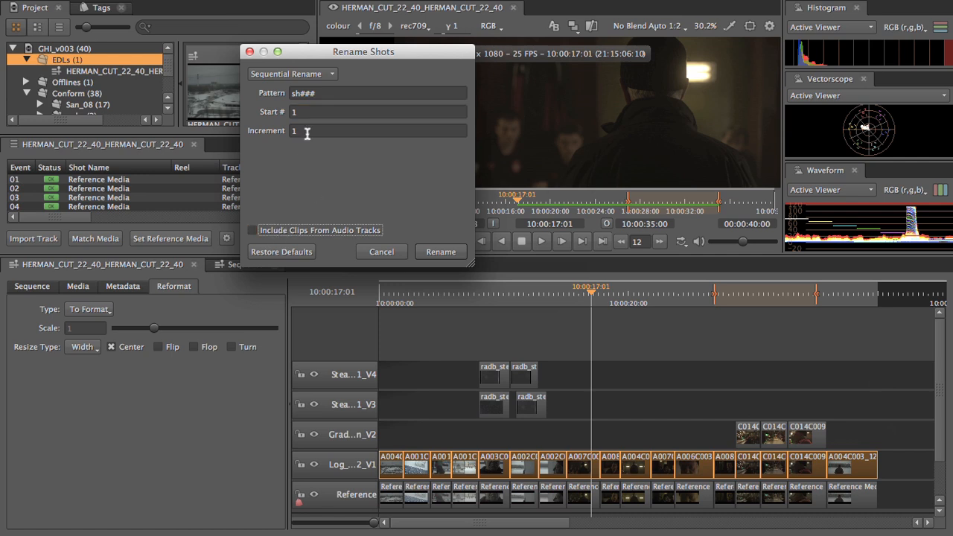
{"action": "left_click", "coordinate": [441, 253]}
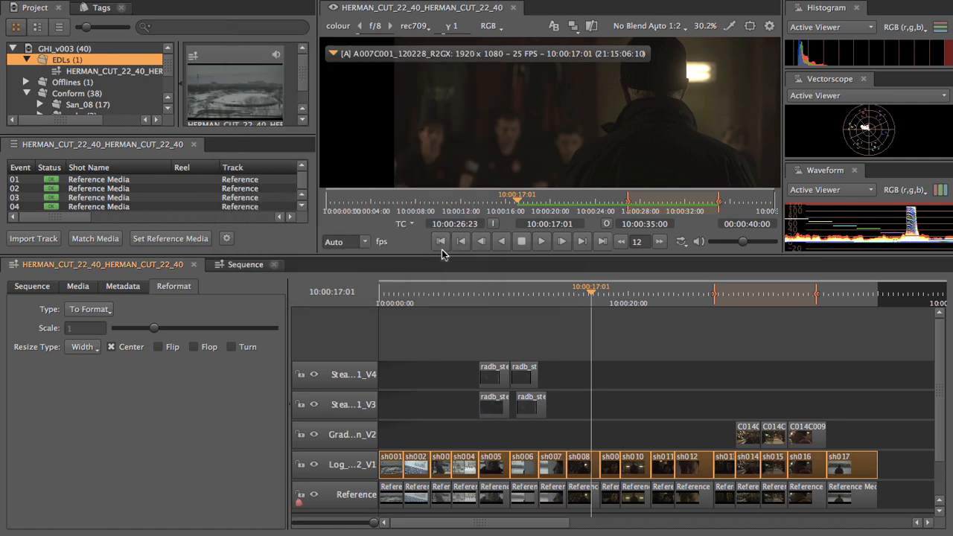
Maximise the timeline and examine the renamed V1 shots up close around 10:00:04:15, with nothing selected
{"action": "left_click", "coordinate": [402, 406]}
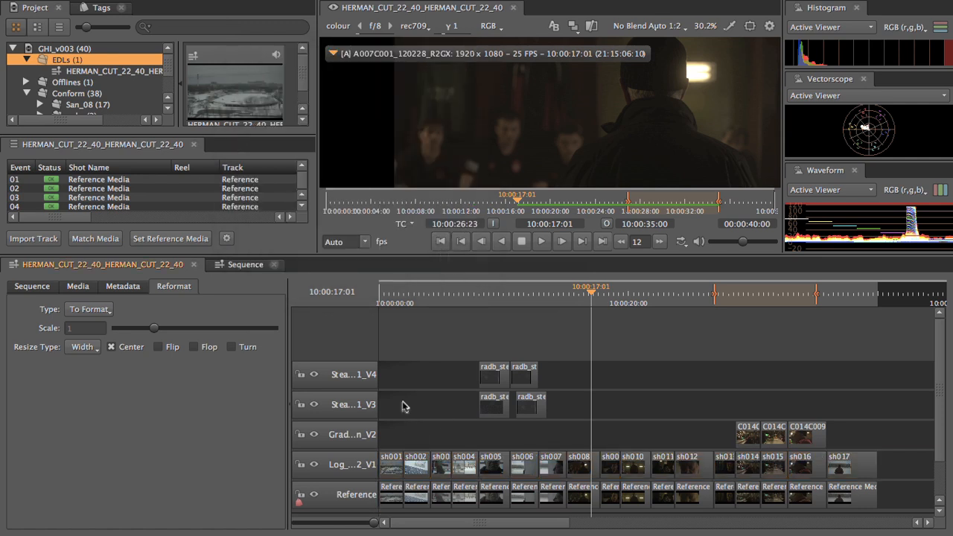
{"action": "key", "text": "space"}
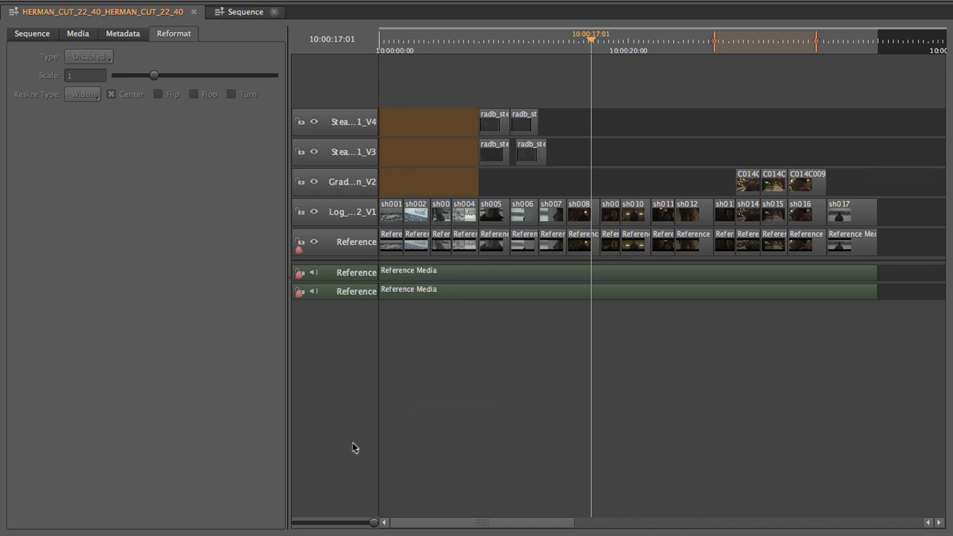
{"action": "left_click", "coordinate": [390, 51]}
{"action": "left_click_drag", "start_coordinate": [374, 522], "coordinate": [362, 522]}
{"action": "left_click_drag", "start_coordinate": [428, 524], "coordinate": [413, 520]}
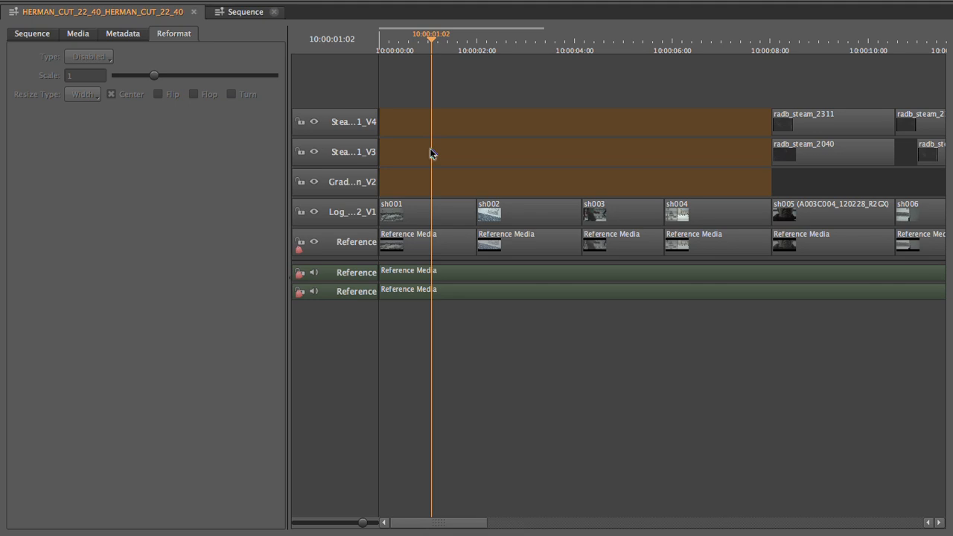
{"action": "left_click_drag", "start_coordinate": [442, 47], "coordinate": [604, 38]}
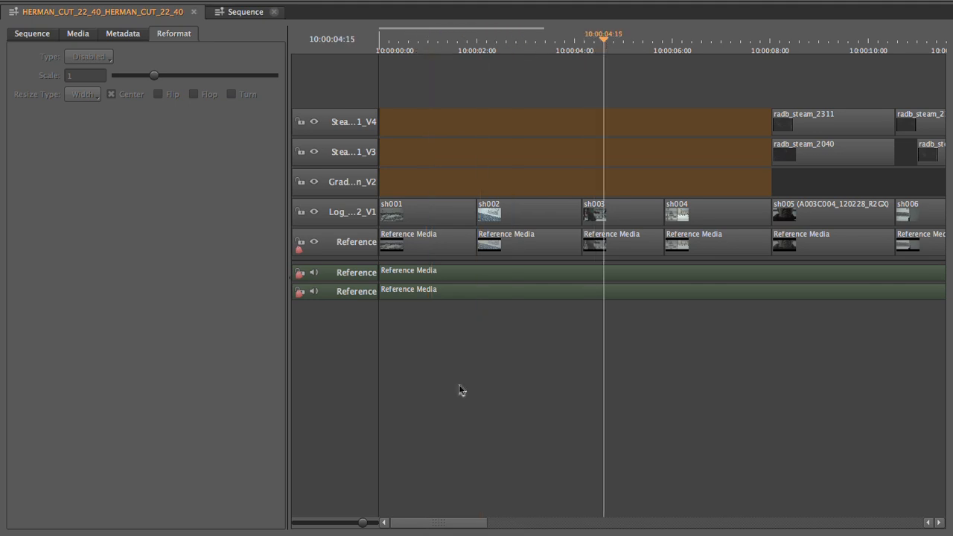
{"action": "left_click_drag", "start_coordinate": [360, 526], "coordinate": [355, 524]}
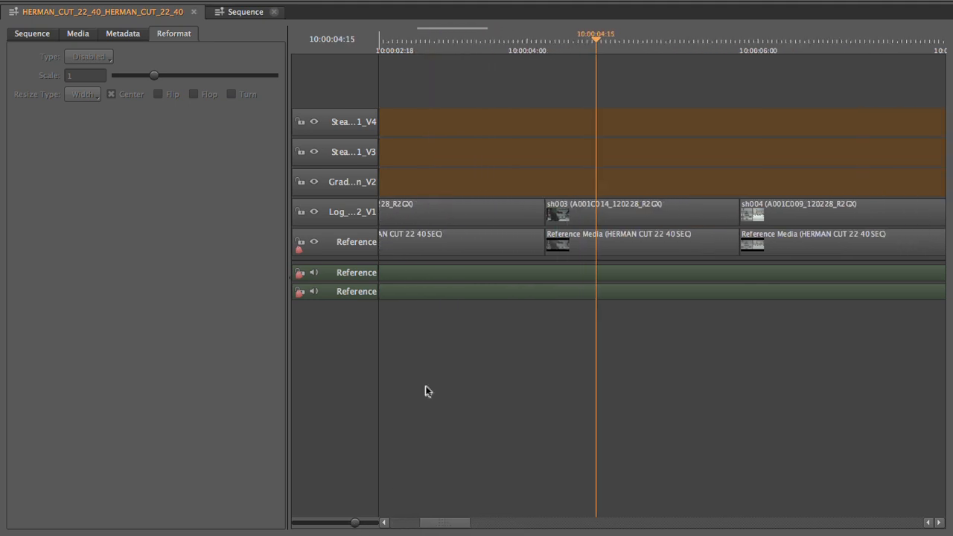
{"action": "left_click", "coordinate": [612, 308]}
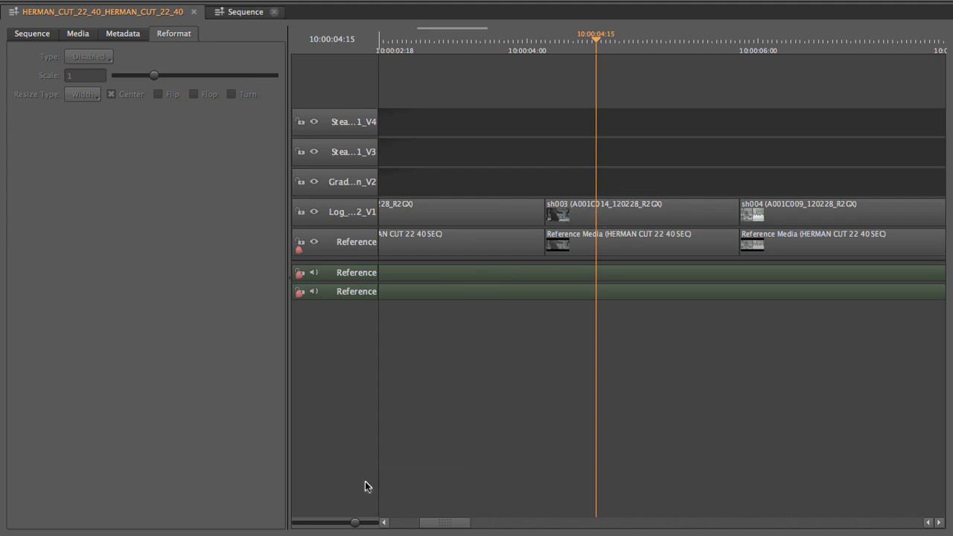
Sequentially rename all clips on the Reference video track with the pattern sh###, starting at 1 with an increment of 1
{"action": "left_click_drag", "start_coordinate": [355, 526], "coordinate": [373, 524]}
{"action": "left_click_drag", "start_coordinate": [901, 251], "coordinate": [383, 249]}
{"action": "right_click", "coordinate": [526, 245]}
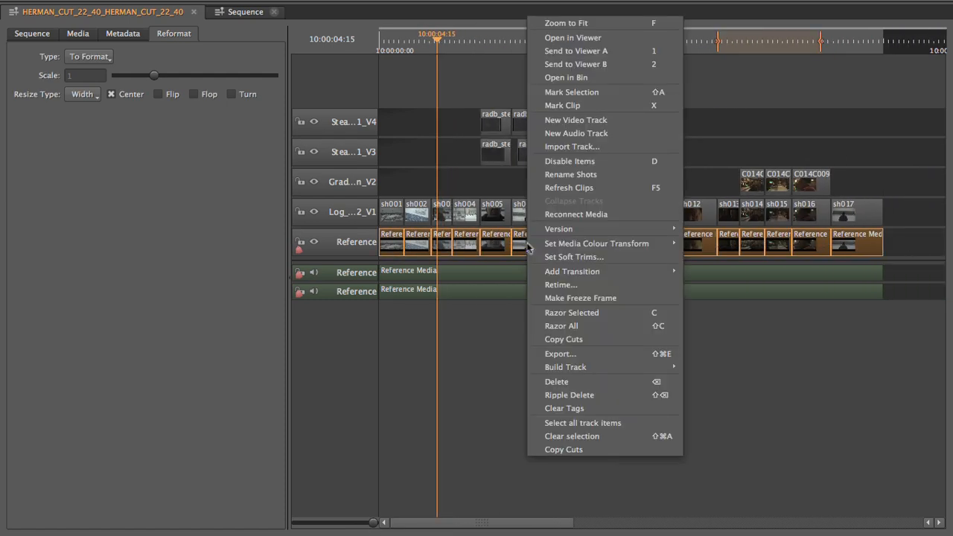
{"action": "left_click", "coordinate": [611, 179]}
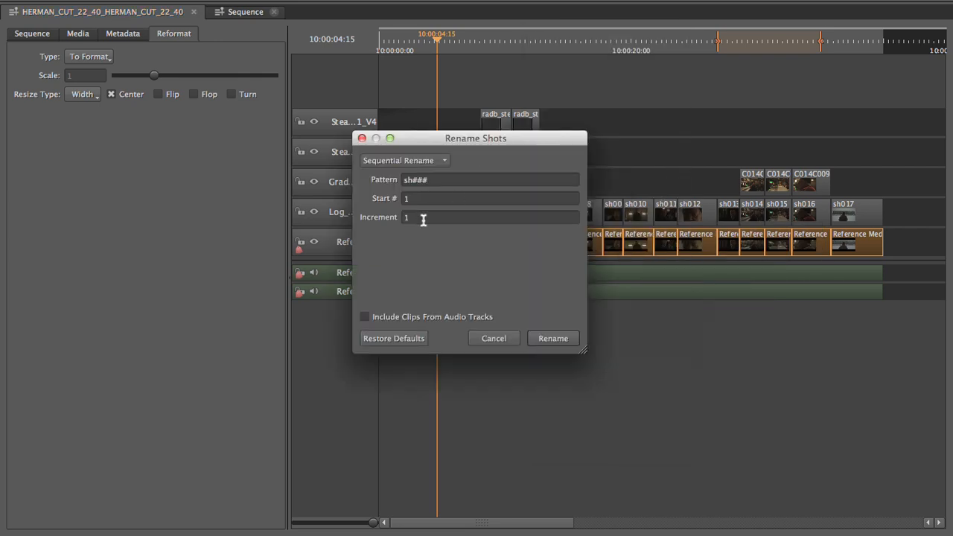
{"action": "left_click", "coordinate": [553, 339]}
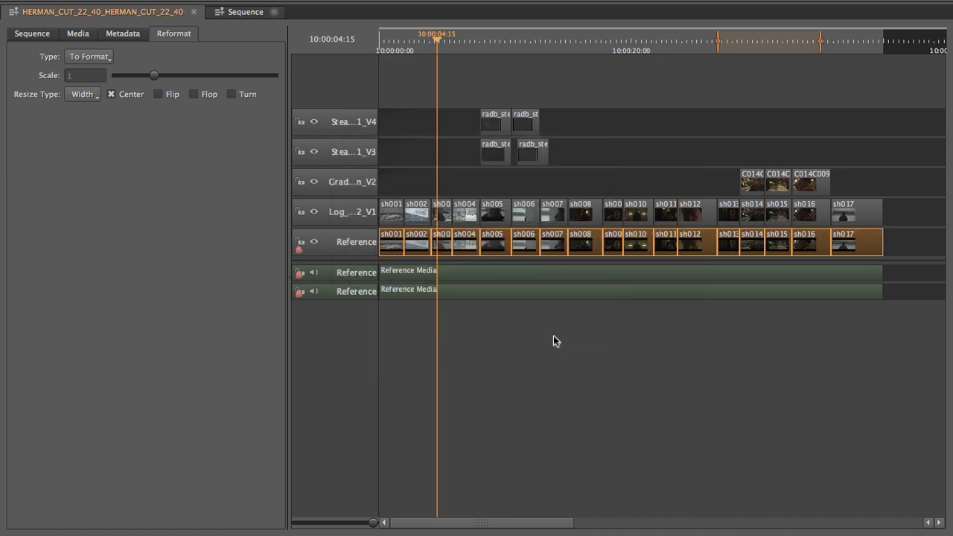
Sequentially rename the three clips on the graded V2 track with the pattern sh###, starting at 14 to match the shots below
{"action": "left_click", "coordinate": [737, 131]}
{"action": "left_click", "coordinate": [749, 56]}
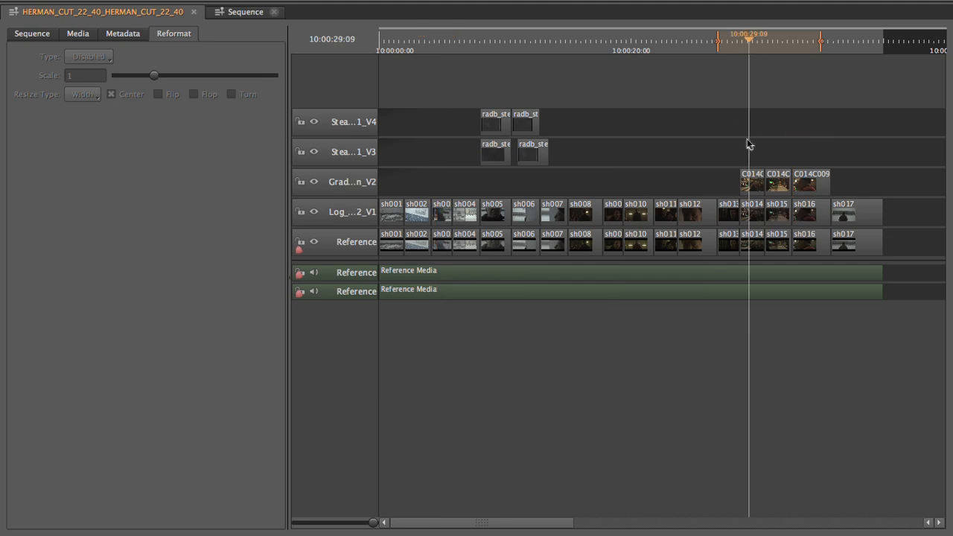
{"action": "left_click_drag", "start_coordinate": [373, 526], "coordinate": [357, 521]}
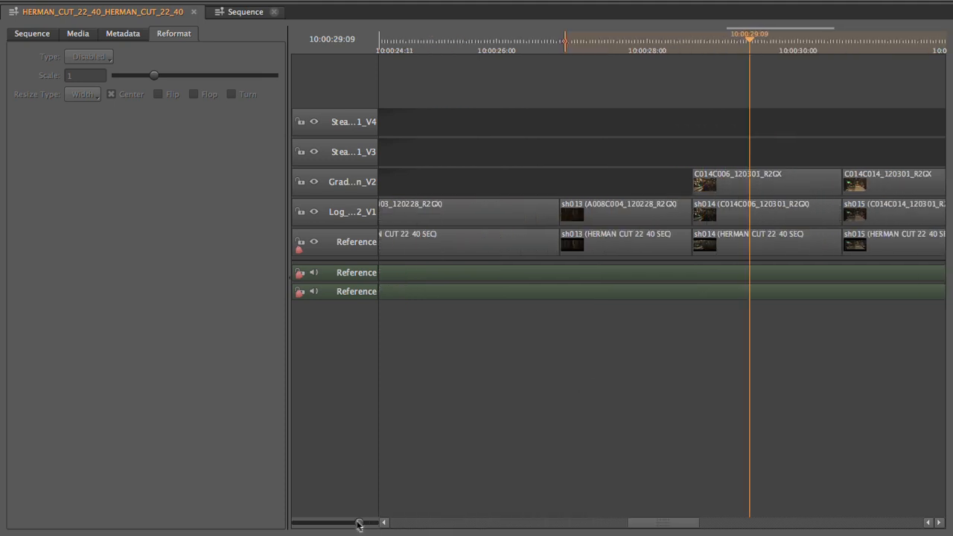
{"action": "left_click_drag", "start_coordinate": [659, 525], "coordinate": [694, 522]}
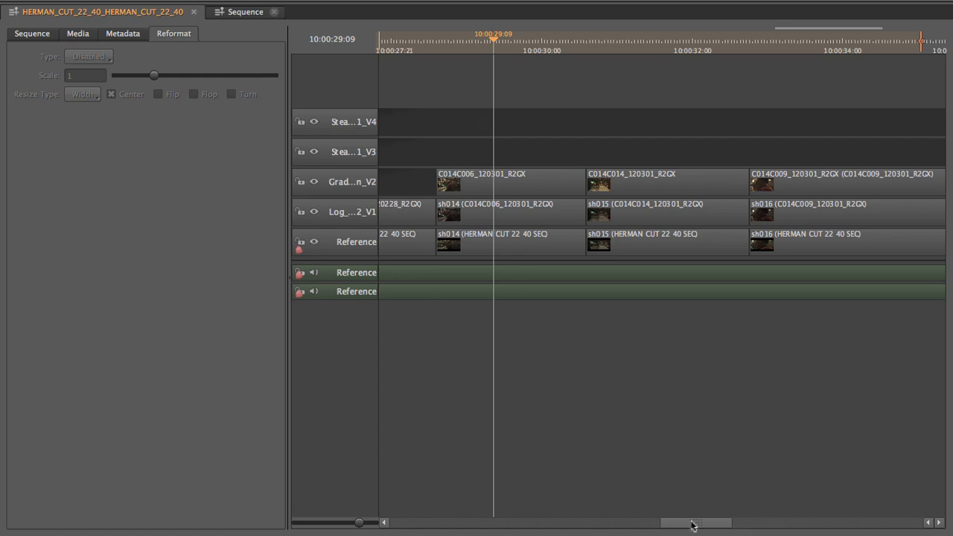
{"action": "left_click_drag", "start_coordinate": [497, 158], "coordinate": [793, 179]}
{"action": "right_click", "coordinate": [522, 180]}
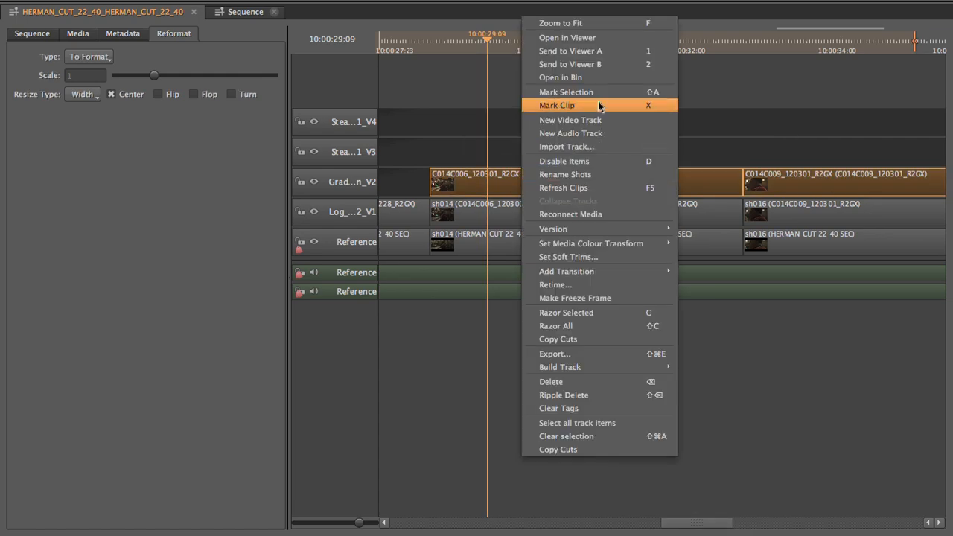
{"action": "left_click", "coordinate": [597, 176]}
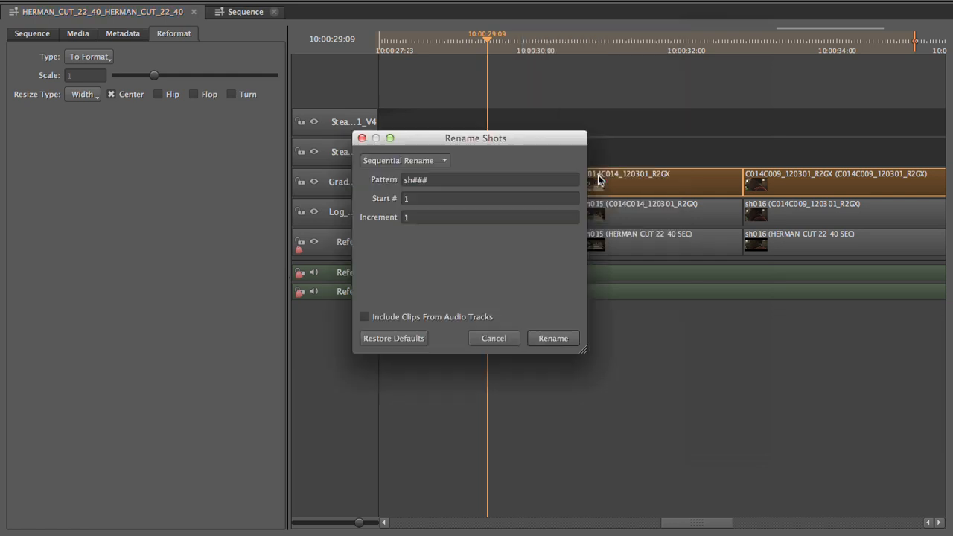
{"action": "left_click_drag", "start_coordinate": [517, 136], "coordinate": [768, 47]}
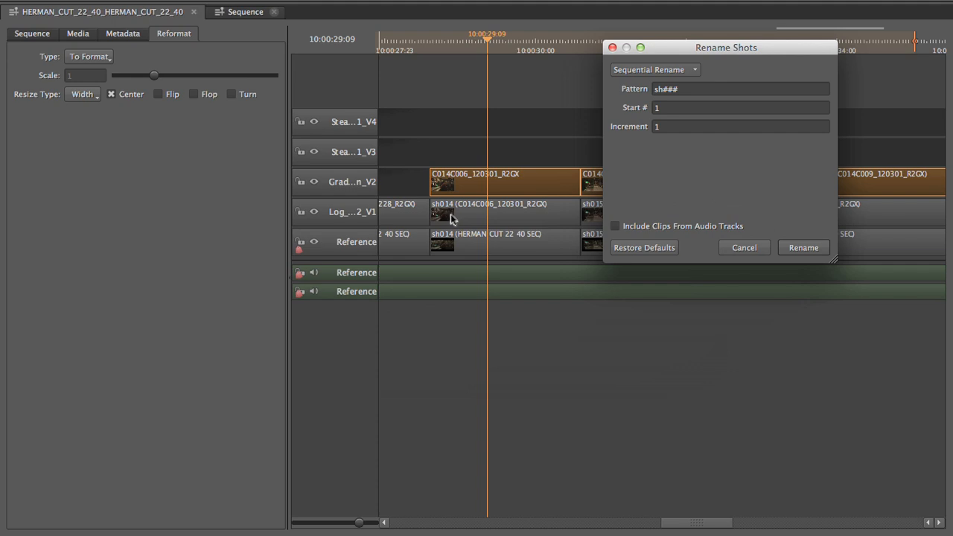
{"action": "double_click", "coordinate": [685, 110]}
{"action": "type", "text": "14"}
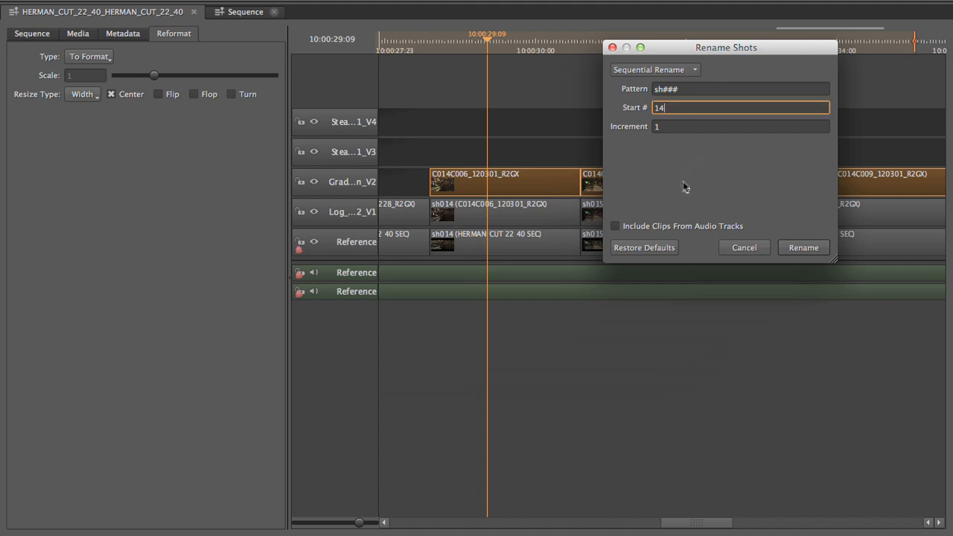
{"action": "left_click_drag", "start_coordinate": [720, 54], "coordinate": [223, 181]}
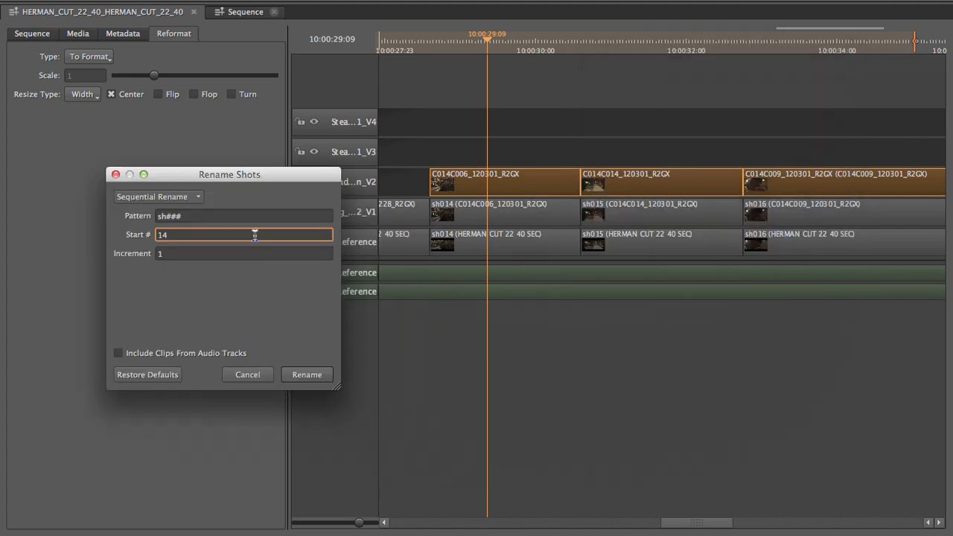
{"action": "left_click", "coordinate": [311, 381]}
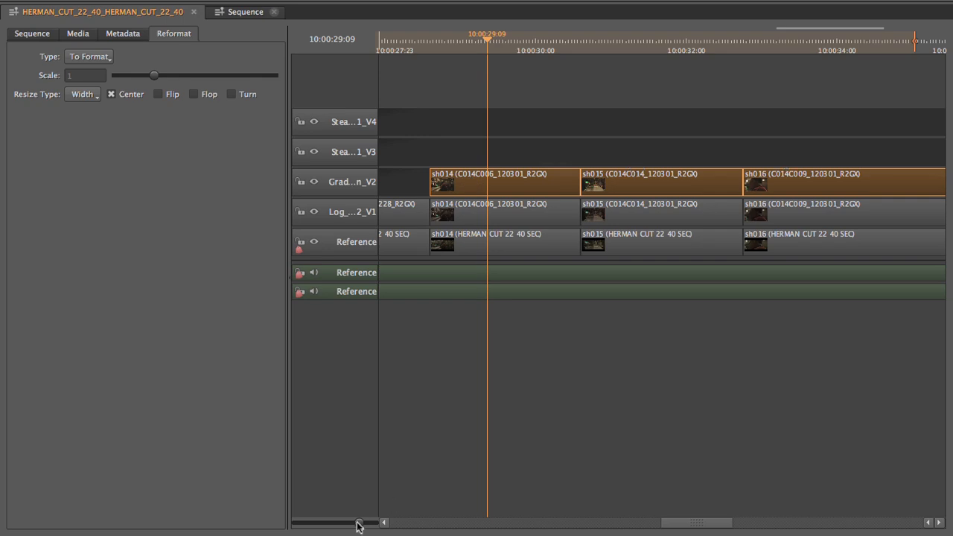
Move the second steam clip on the V3 track earlier so it starts where the first steam clip ends
{"action": "left_click_drag", "start_coordinate": [359, 522], "coordinate": [367, 522]}
{"action": "left_click_drag", "start_coordinate": [564, 524], "coordinate": [431, 524]}
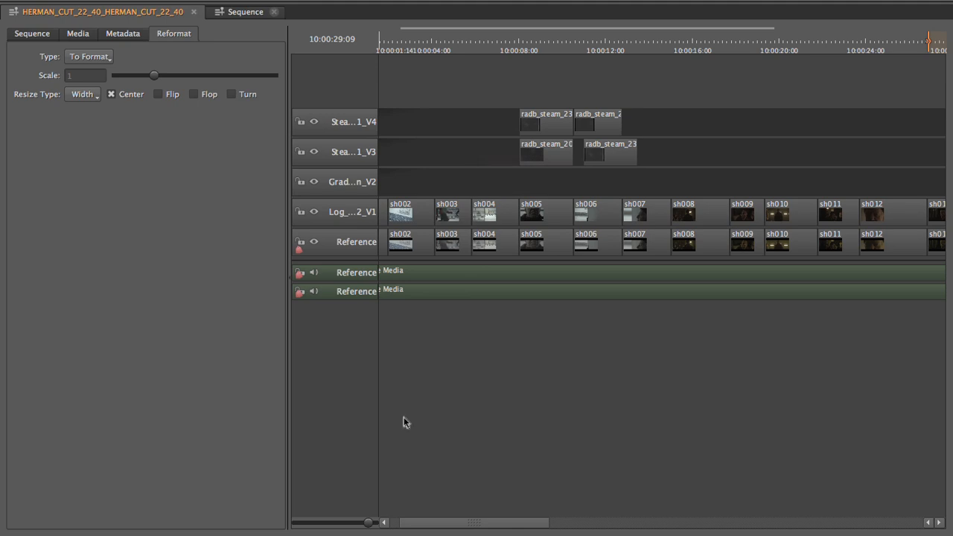
{"action": "left_click_drag", "start_coordinate": [615, 153], "coordinate": [602, 153]}
Sequentially rename the two steam clips on the V3 track with the pattern sh###, starting at 5
{"action": "left_click_drag", "start_coordinate": [666, 156], "coordinate": [541, 153]}
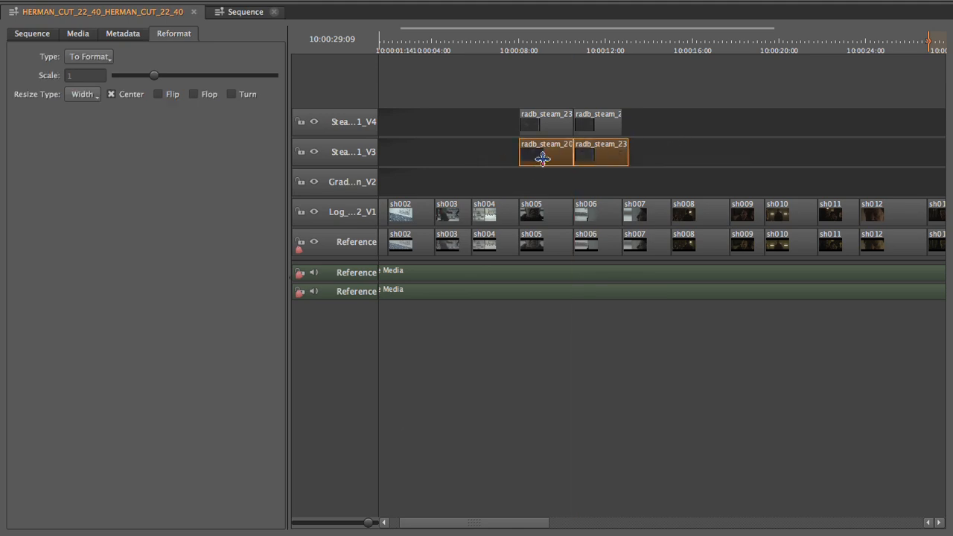
{"action": "right_click", "coordinate": [541, 154]}
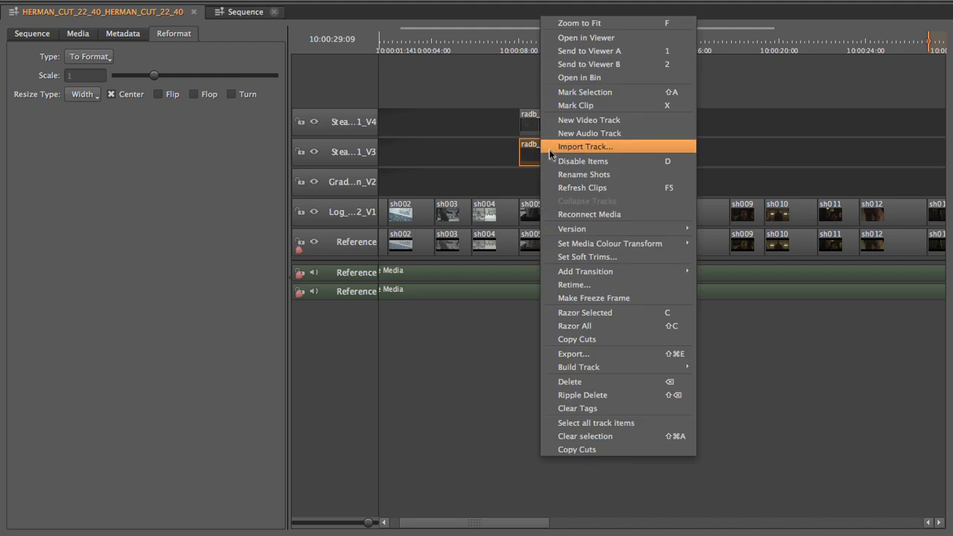
{"action": "left_click", "coordinate": [618, 176]}
{"action": "left_click_drag", "start_coordinate": [430, 143], "coordinate": [262, 125]}
{"action": "double_click", "coordinate": [265, 183]}
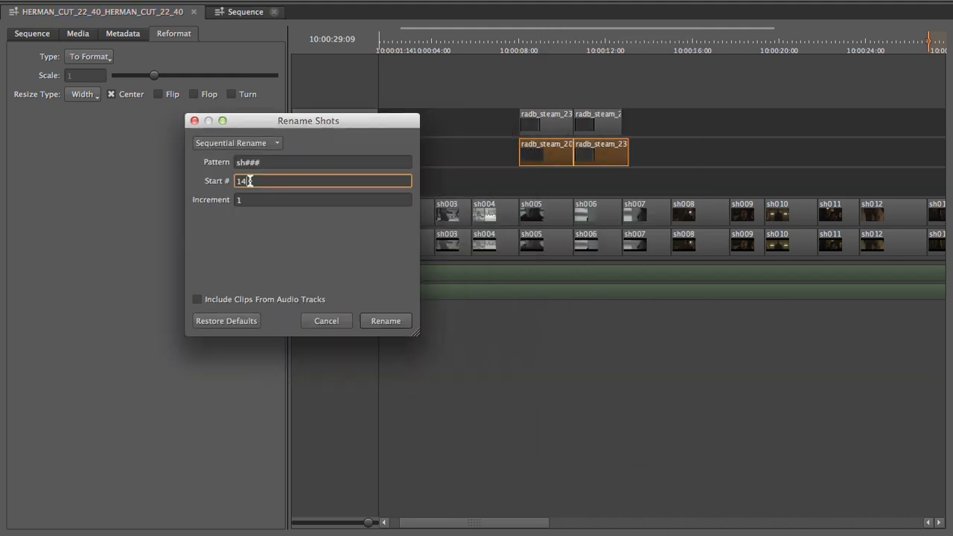
{"action": "type", "text": "5"}
{"action": "left_click", "coordinate": [384, 315]}
Sequentially rename the two steam clips on the V4 track with the pattern sh###, starting at 5
{"action": "left_click_drag", "start_coordinate": [532, 94], "coordinate": [601, 123]}
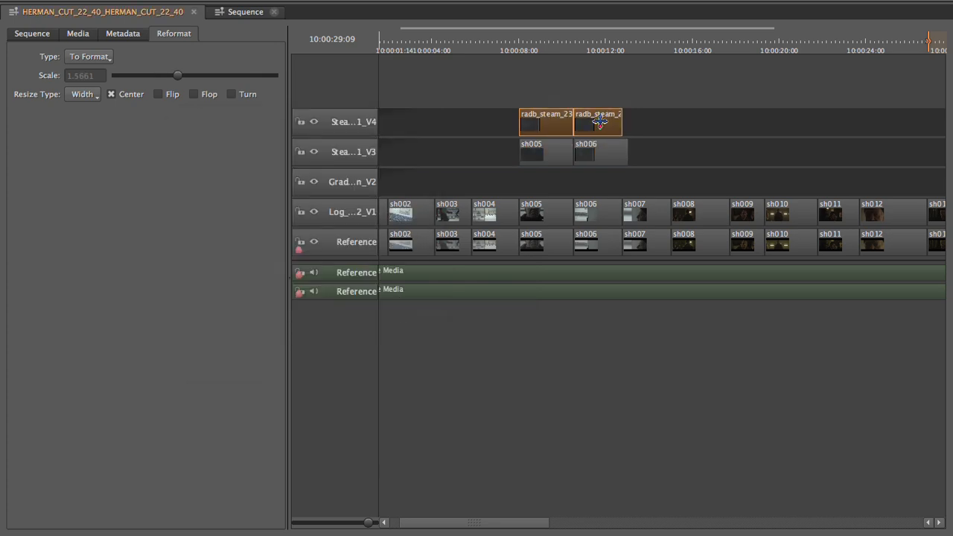
{"action": "right_click", "coordinate": [600, 121]}
{"action": "left_click", "coordinate": [678, 172]}
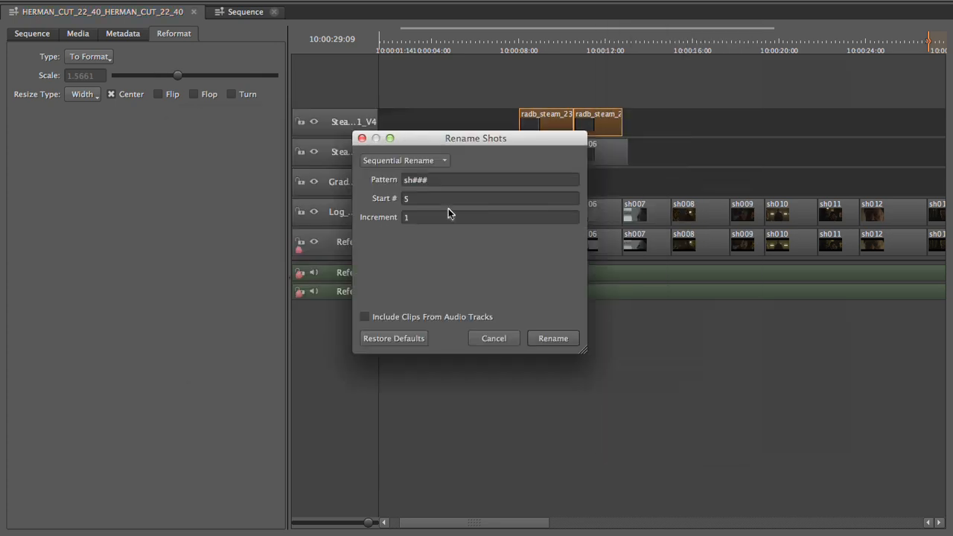
{"action": "left_click", "coordinate": [552, 338]}
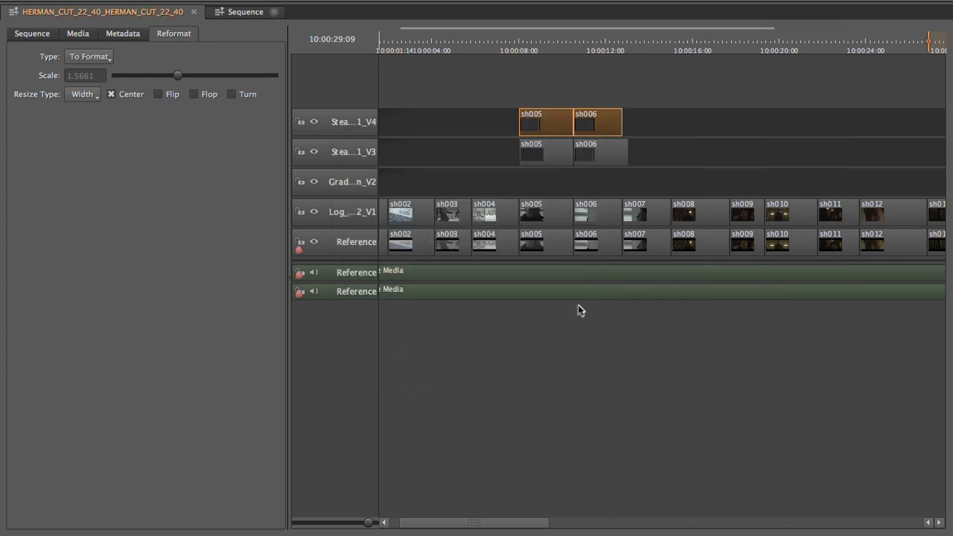
Review the shot names of all tracks across the whole cut, finishing with the playhead at 10:00:00:23
{"action": "left_click_drag", "start_coordinate": [367, 522], "coordinate": [368, 522]}
{"action": "left_click_drag", "start_coordinate": [471, 523], "coordinate": [375, 523]}
{"action": "left_click", "coordinate": [530, 39]}
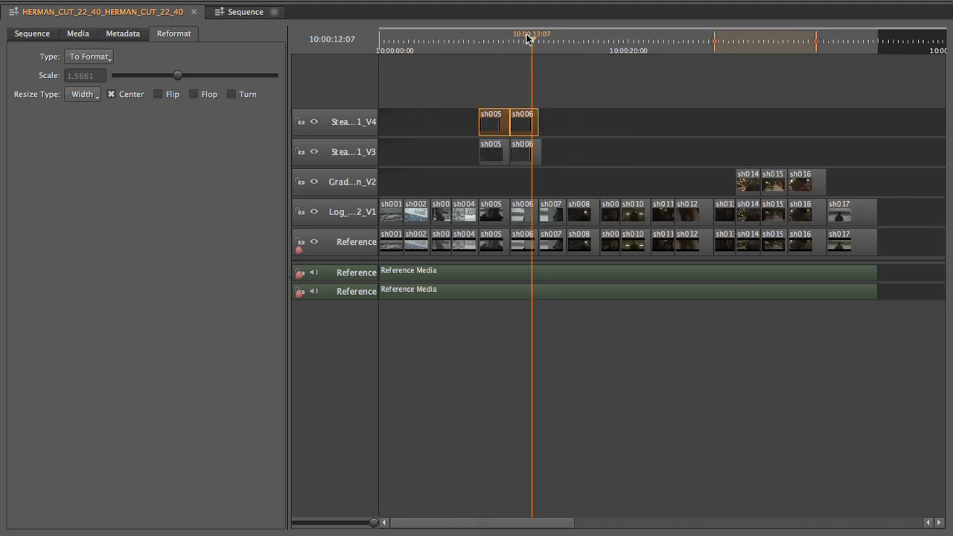
{"action": "left_click", "coordinate": [439, 44]}
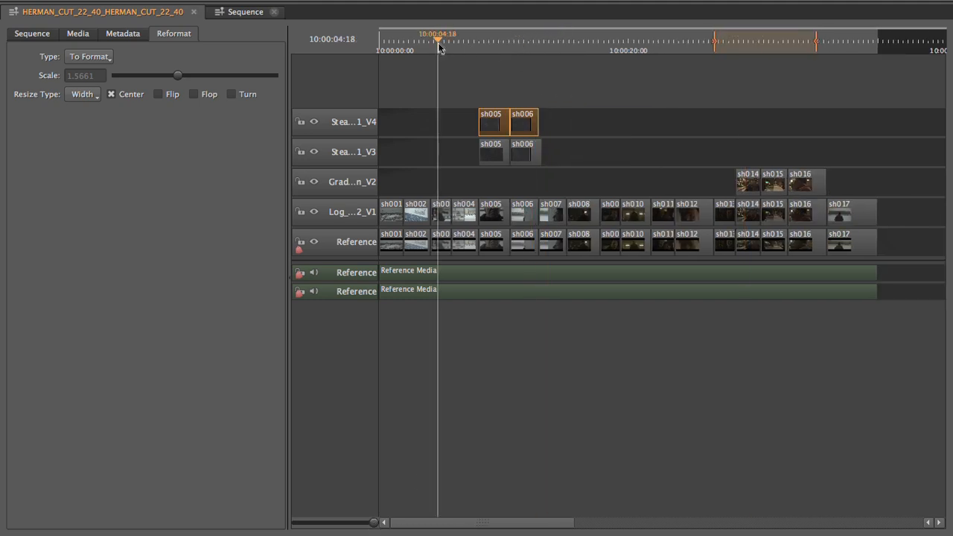
{"action": "left_click", "coordinate": [398, 45]}
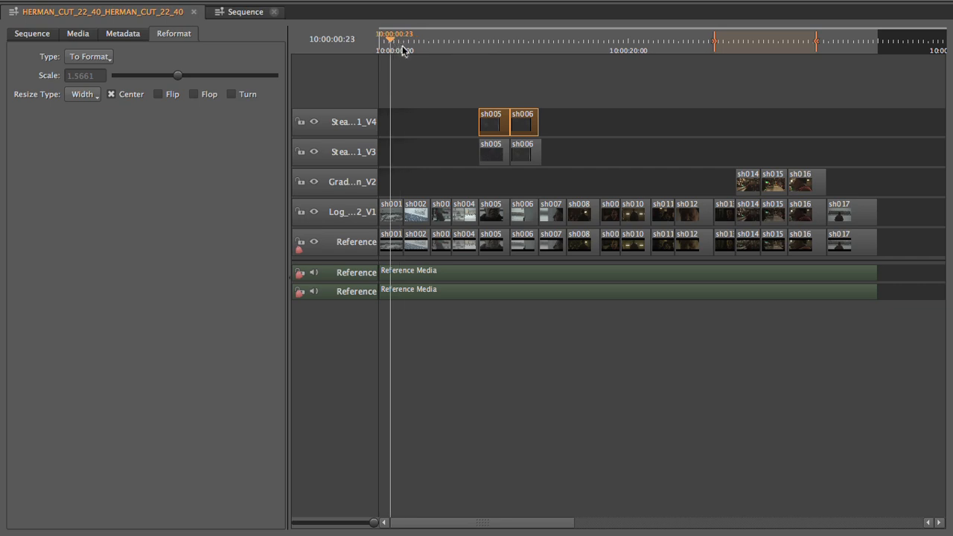